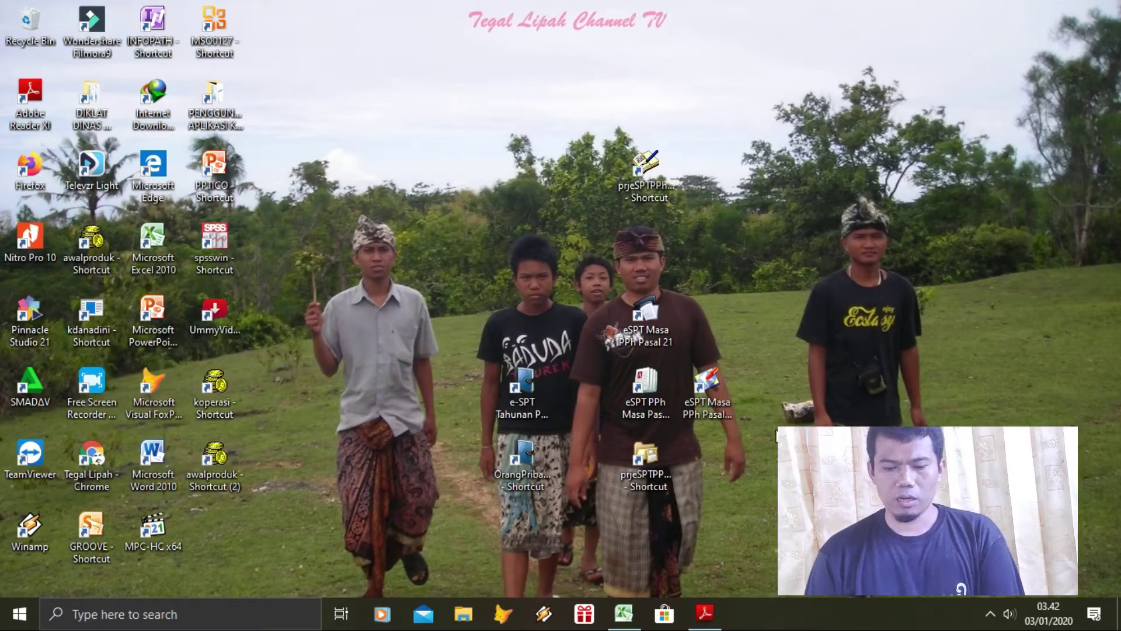
# Bring up the excel belajar 09991.pdf lesson outline from the taskbar
pyautogui.click(704, 614)
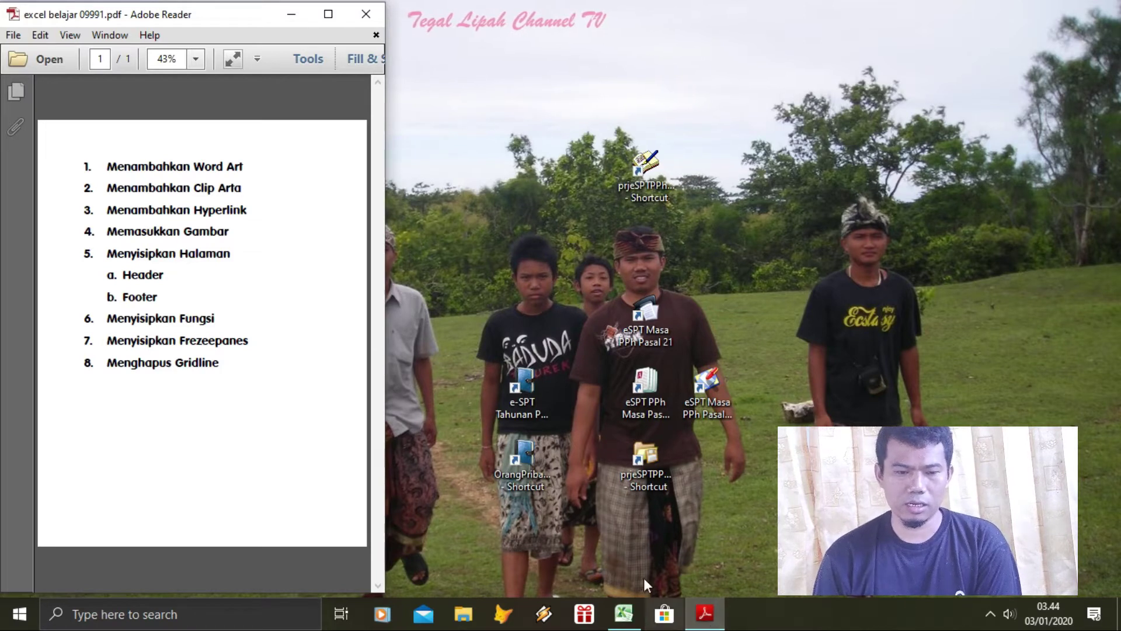
# Bring the blank Book1 workbook to the front with its Insert ribbon showing
pyautogui.click(623, 612)
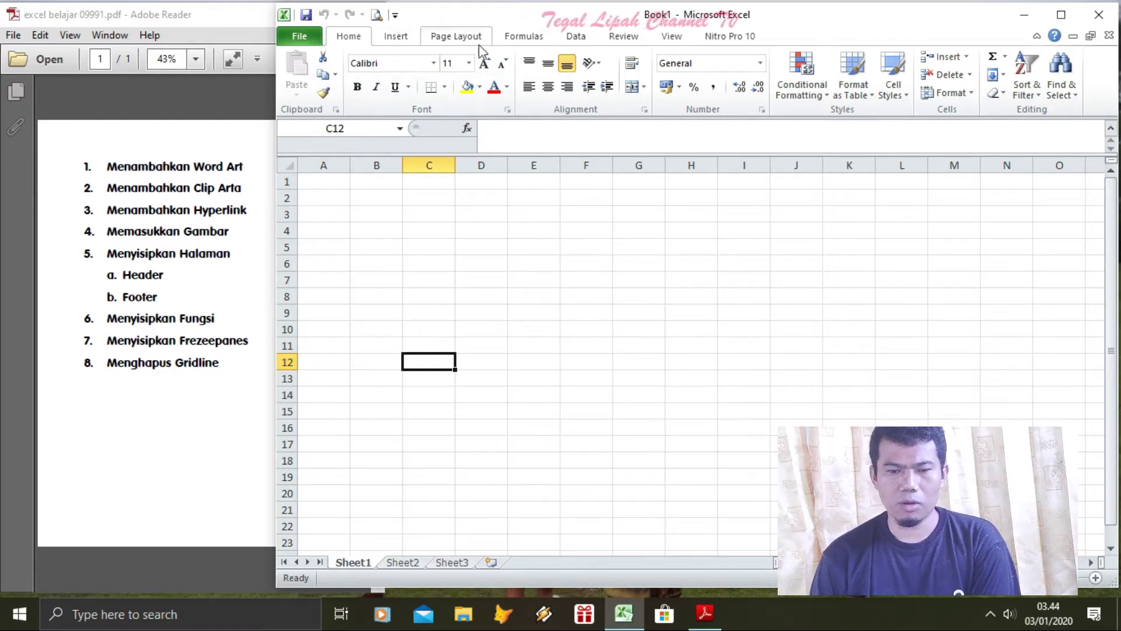
pyautogui.click(396, 47)
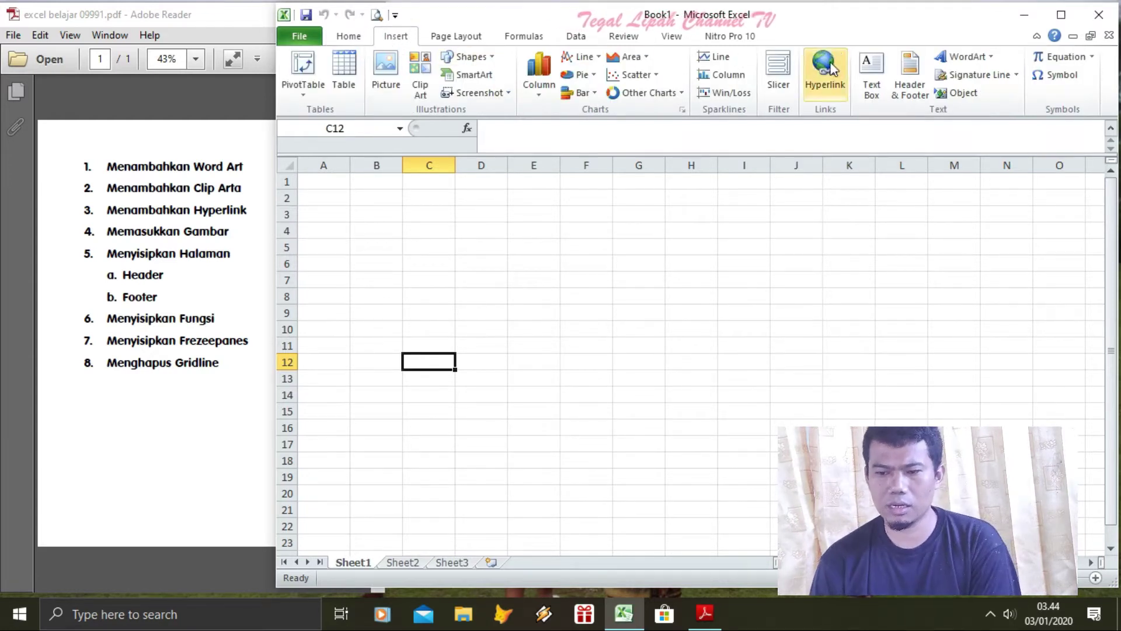
# Insert a black-outlined WordArt reading MENU UTAMA and narrow its box
pyautogui.click(955, 58)
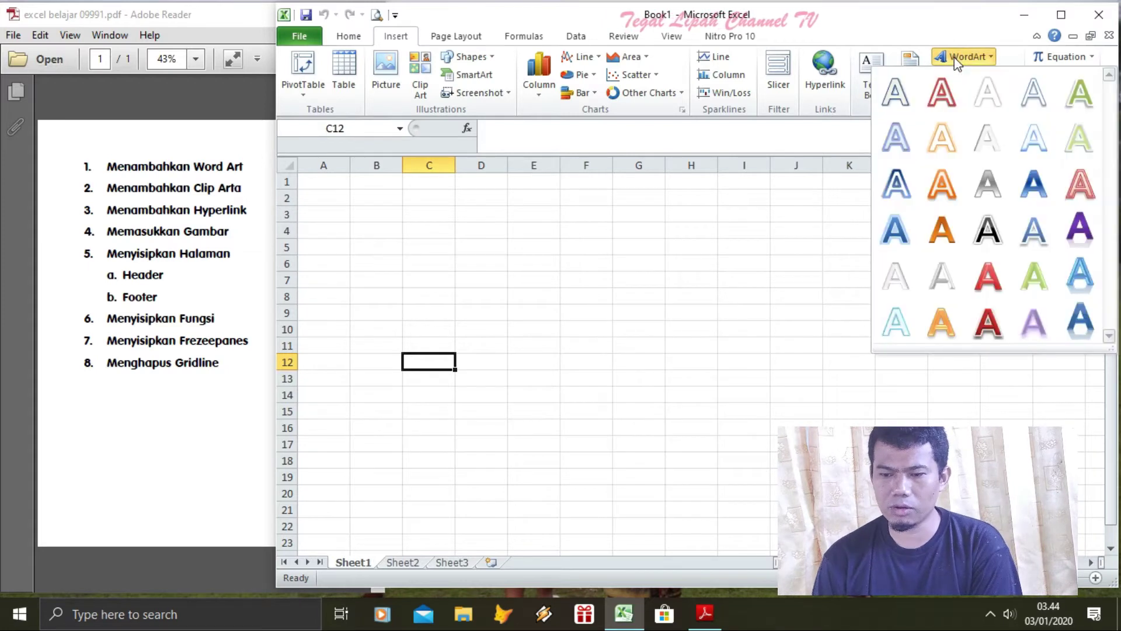
pyautogui.click(989, 245)
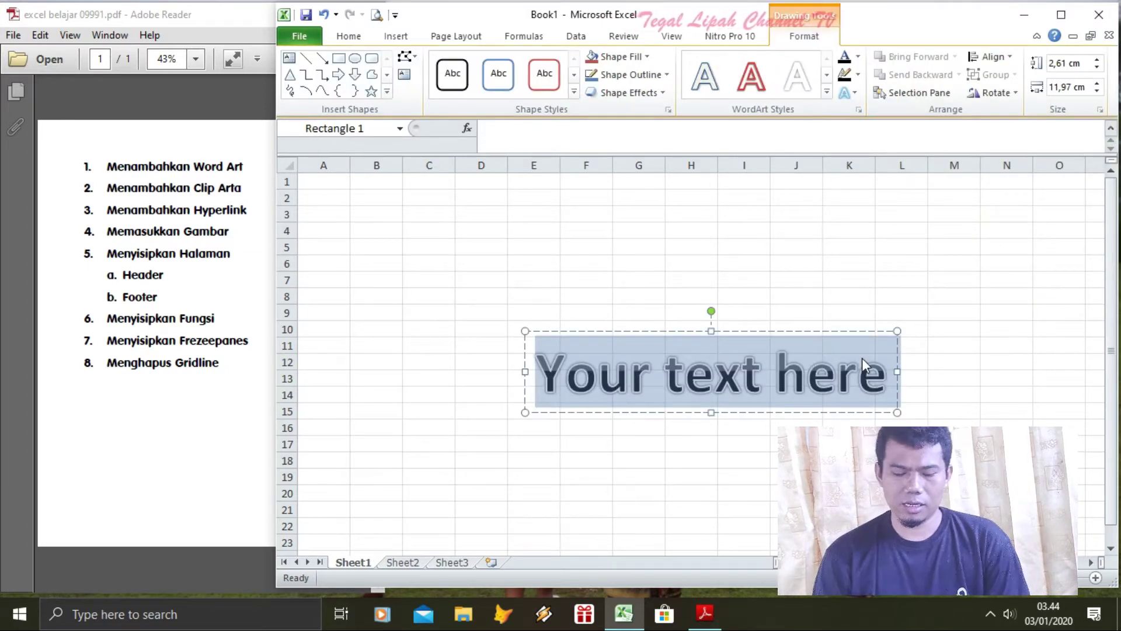
pyautogui.write('mdny')
pyautogui.press('BackSpace')
pyautogui.press('BackSpace')
pyautogui.press('BackSpace')
pyautogui.press('BackSpace')
pyautogui.write('MEU U')
pyautogui.press('BackSpace')
pyautogui.press('BackSpace')
pyautogui.press('BackSpace')
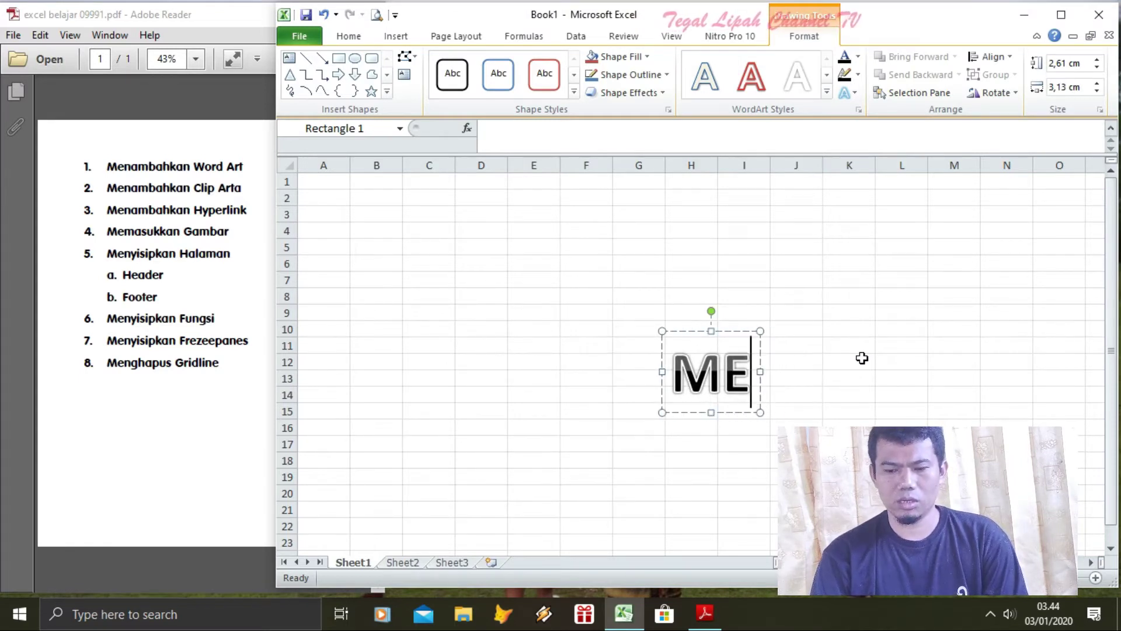
pyautogui.write('NU UTAMA')
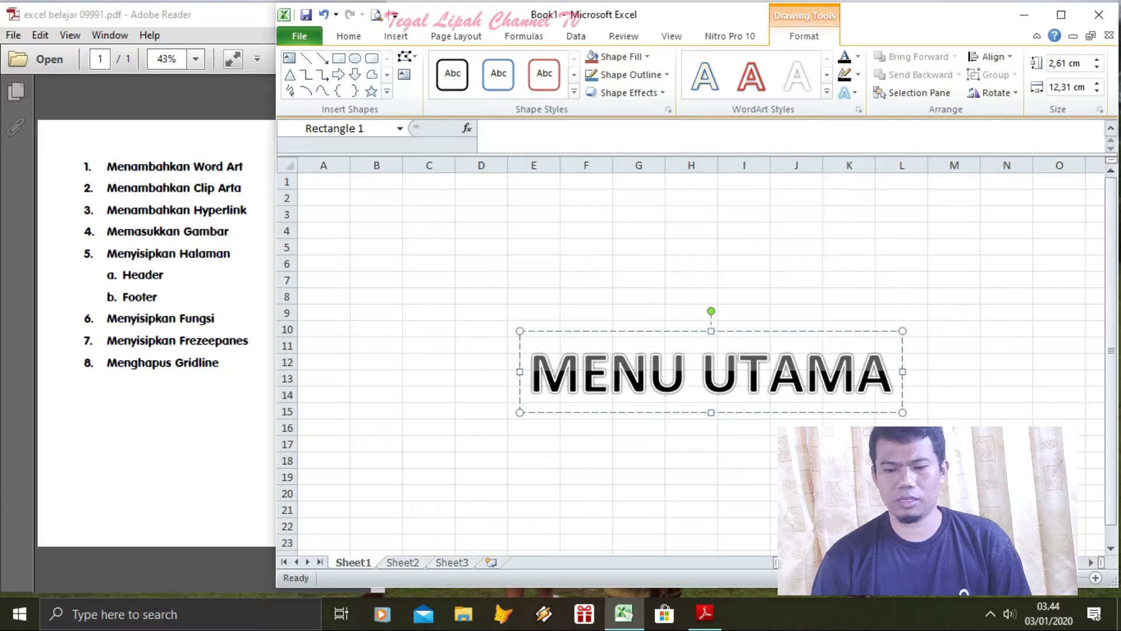
pyautogui.moveTo(902, 413); pyautogui.dragTo(808, 363)
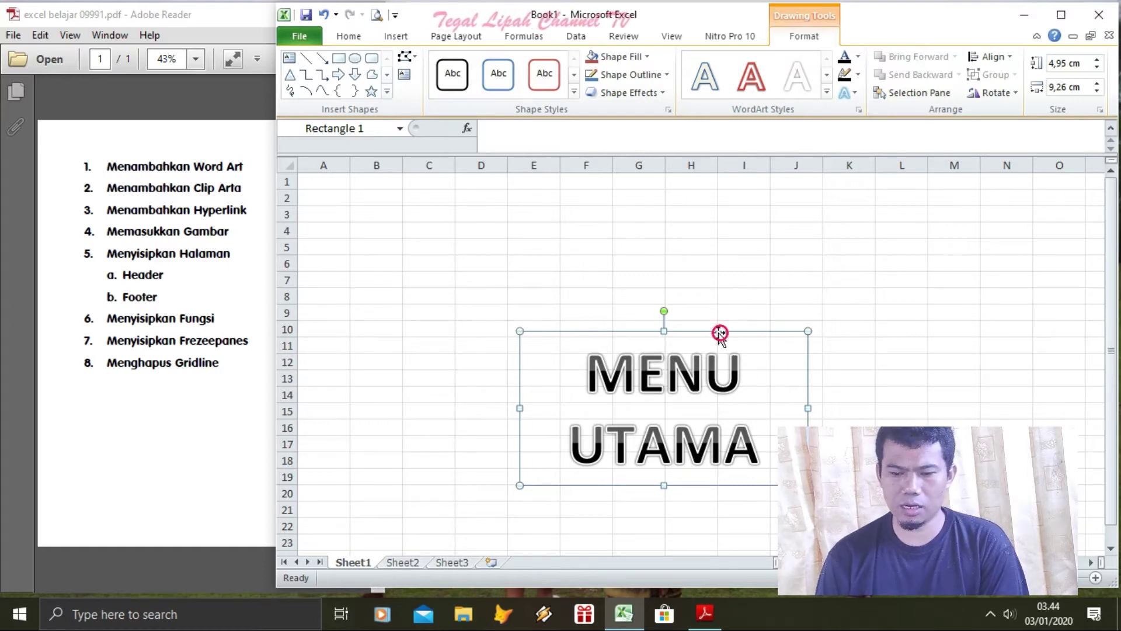
# Format MENU UTAMA as 32 pt Arial Black, not bold, and move it to the top-left
pyautogui.click(350, 36)
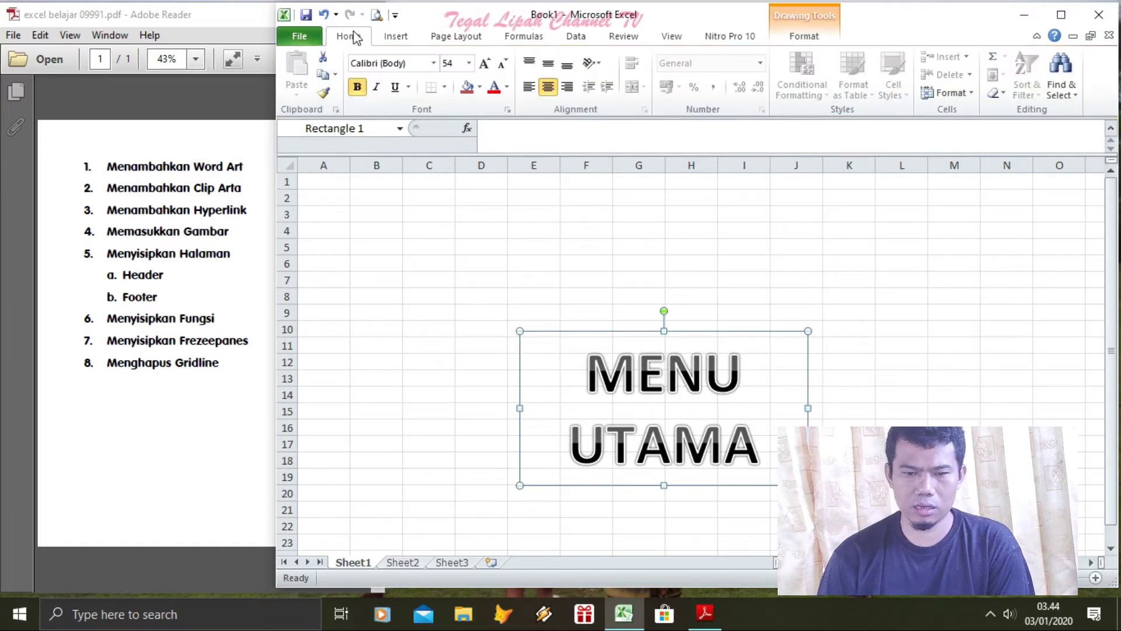
pyautogui.click(469, 64)
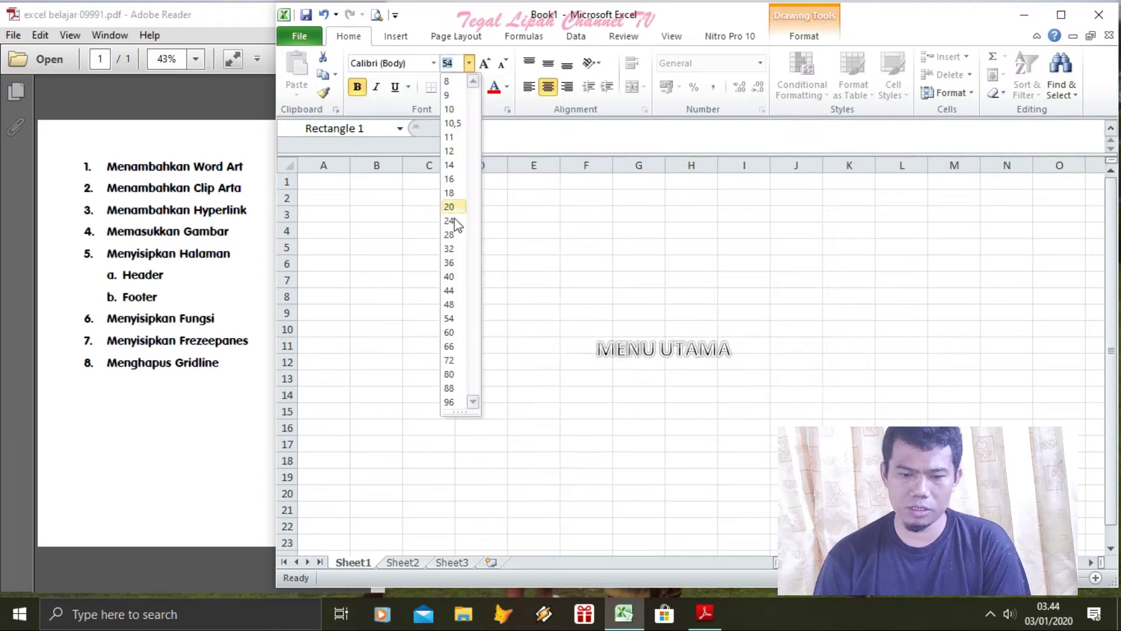
pyautogui.click(451, 248)
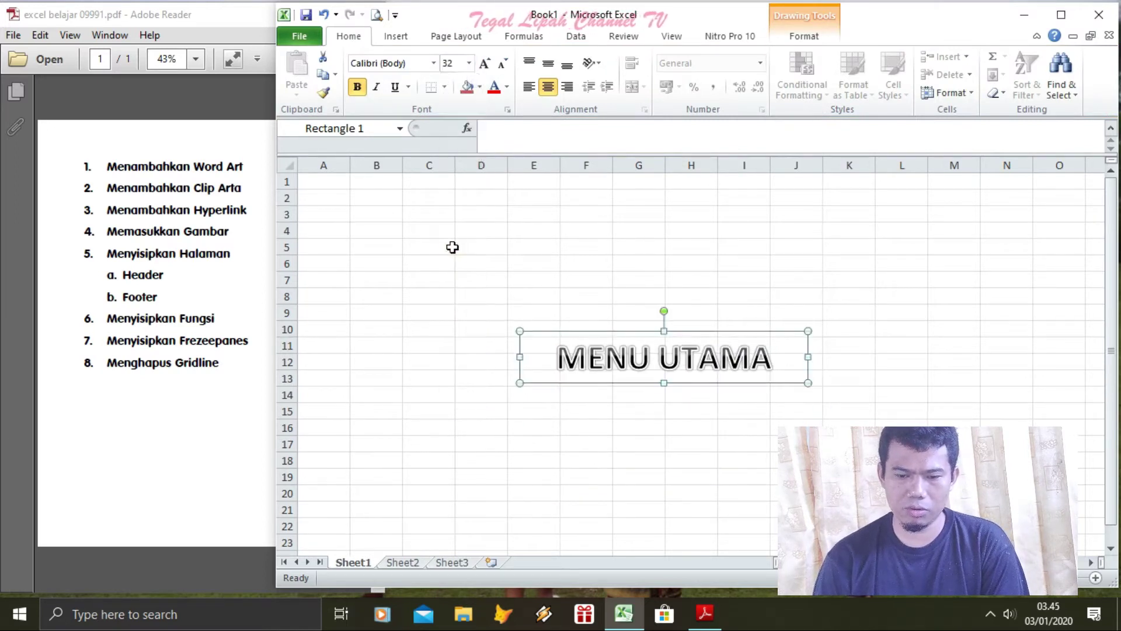
pyautogui.click(361, 87)
pyautogui.click(434, 64)
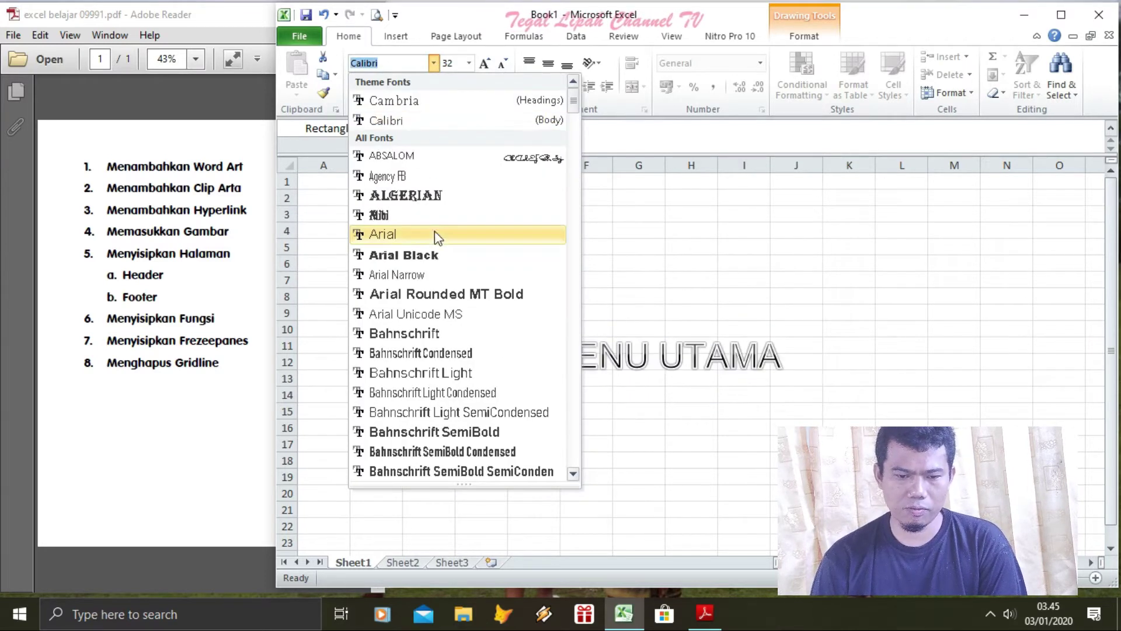
pyautogui.click(408, 255)
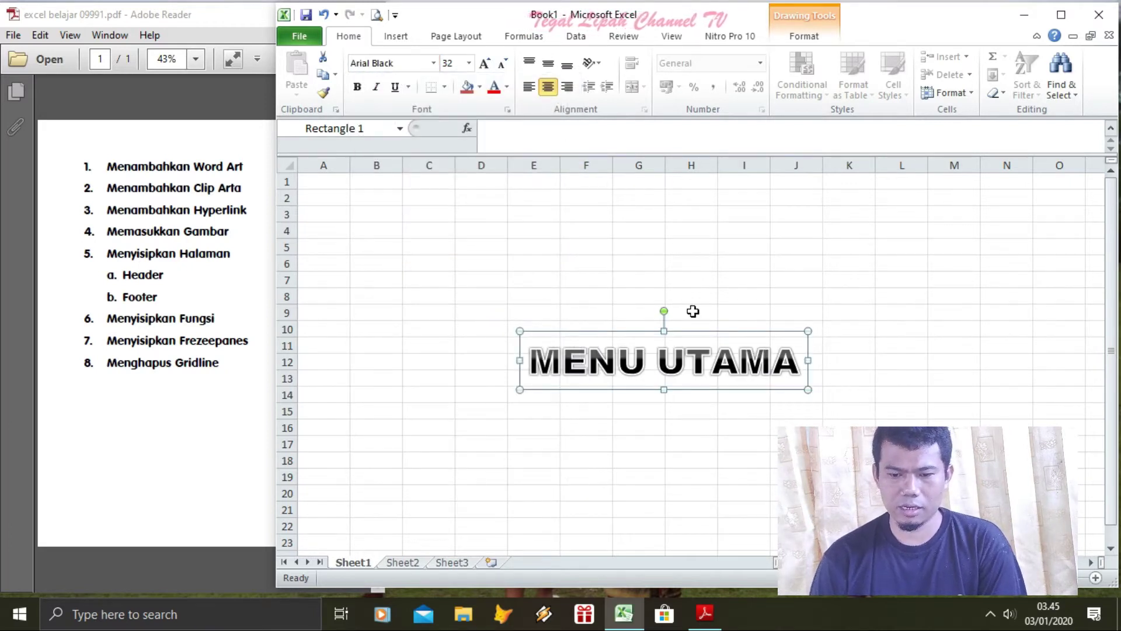
pyautogui.moveTo(698, 325); pyautogui.dragTo(478, 183)
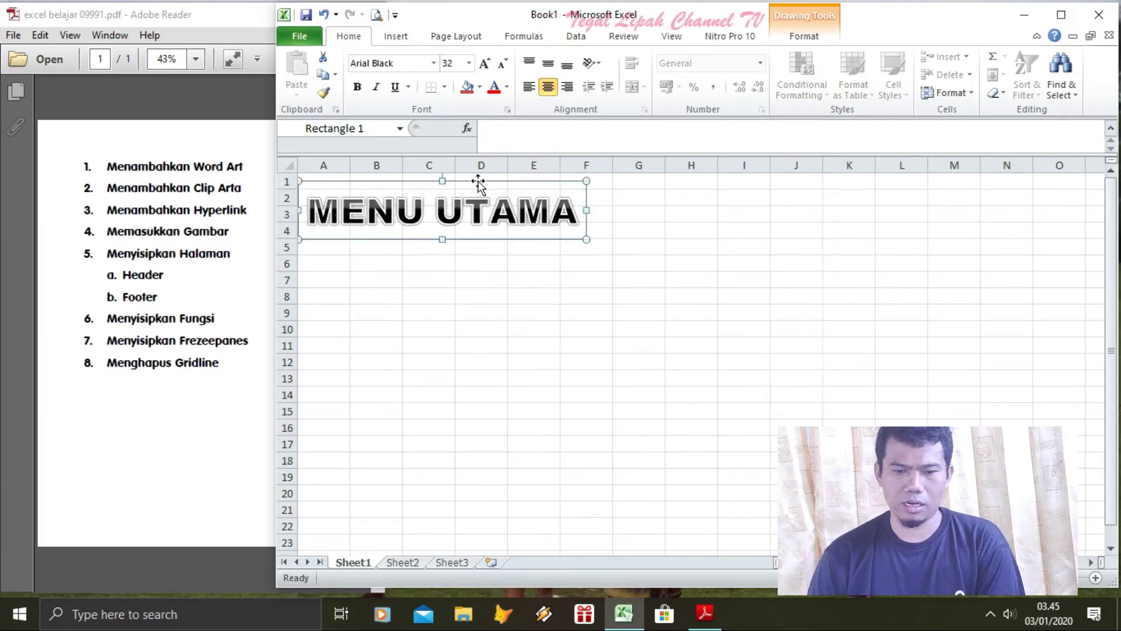
pyautogui.click(619, 343)
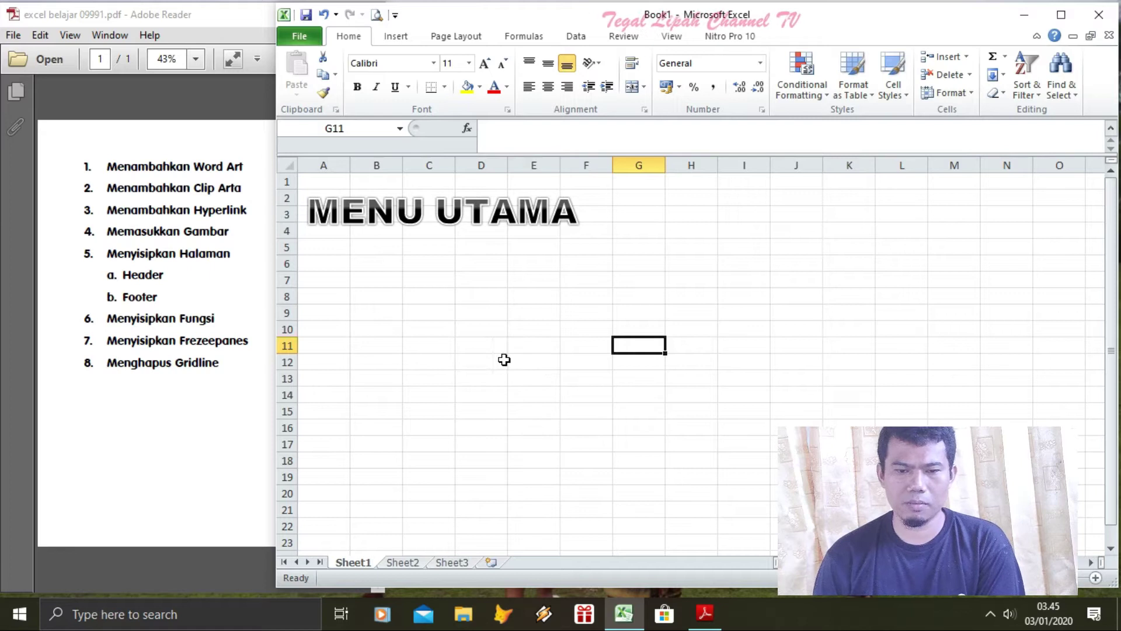
# Search Clip Art for illustrations, photographs and videos, excluding Office.com content
pyautogui.click(395, 37)
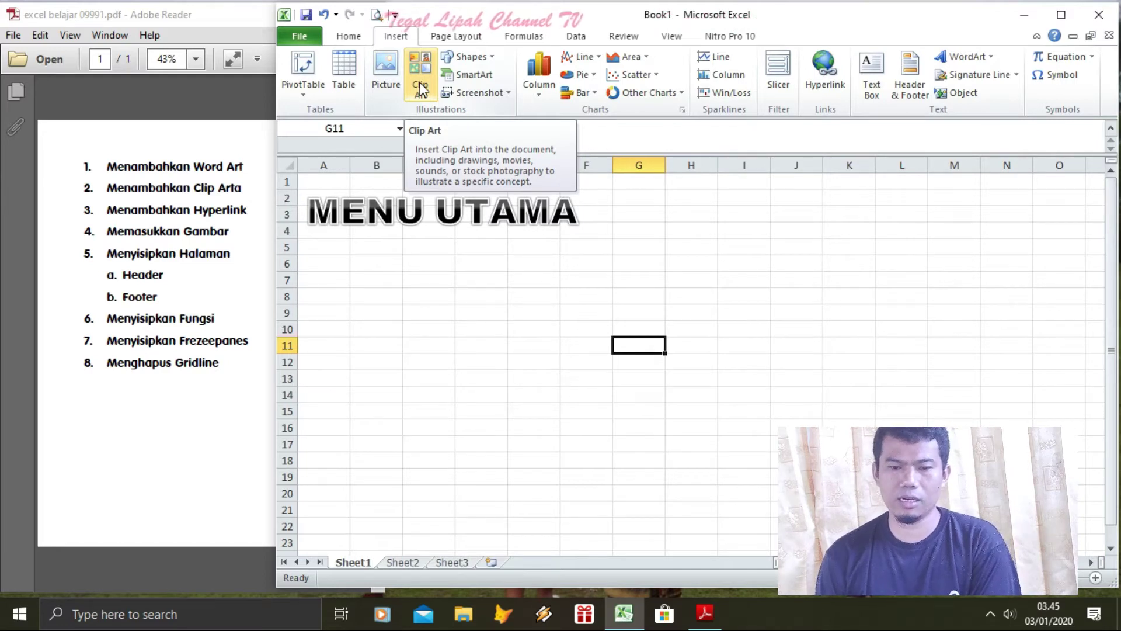
pyautogui.rightClick(421, 88)
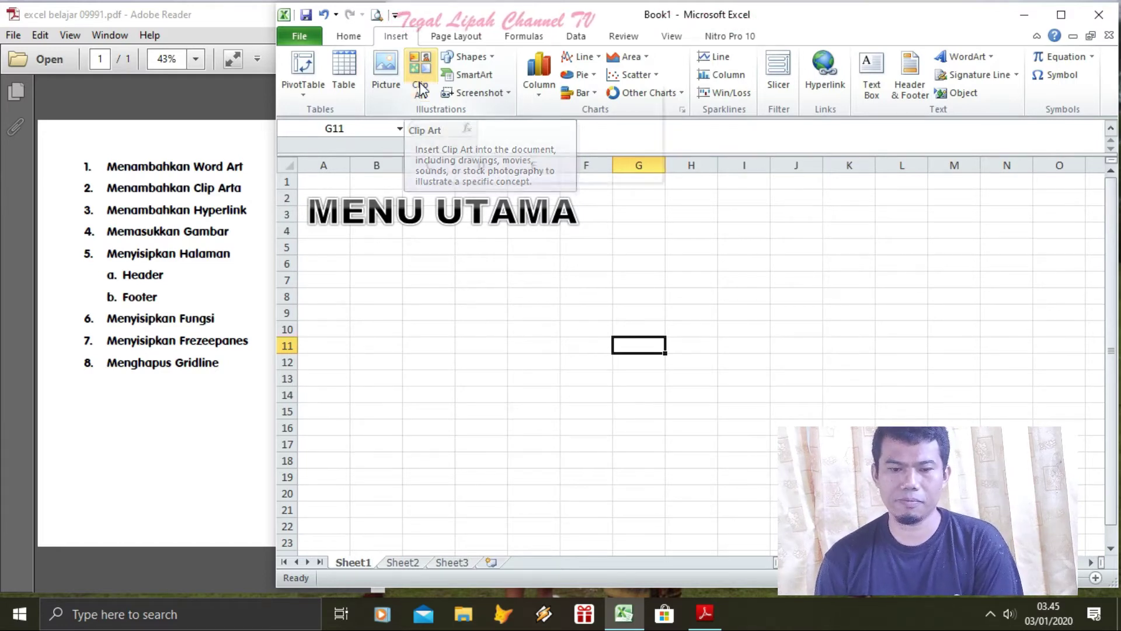
pyautogui.click(415, 69)
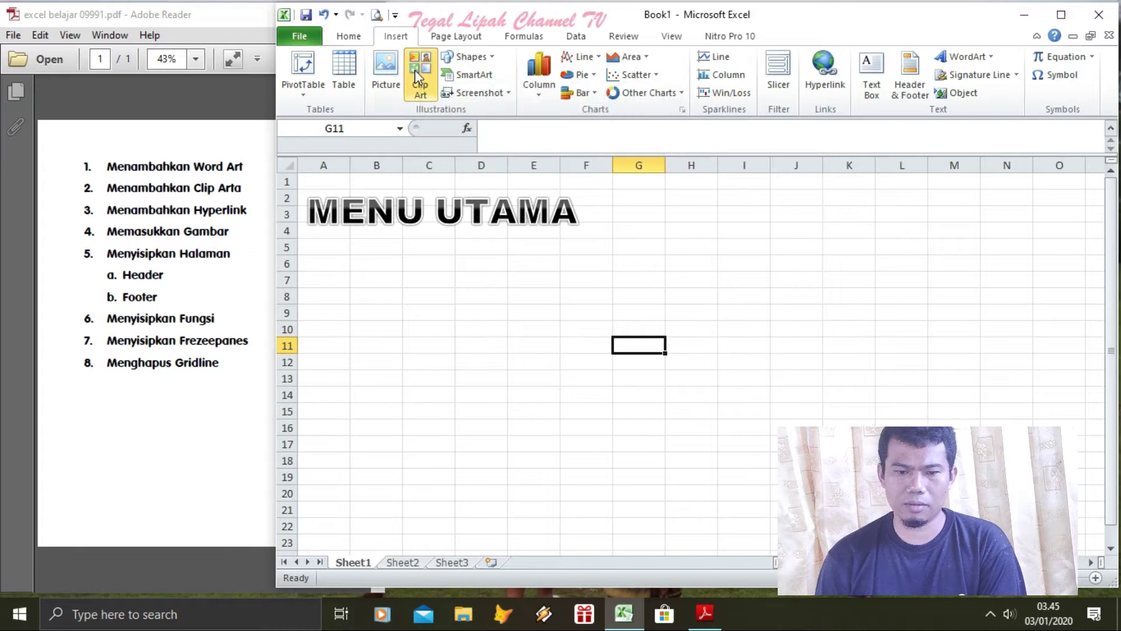
pyautogui.click(418, 66)
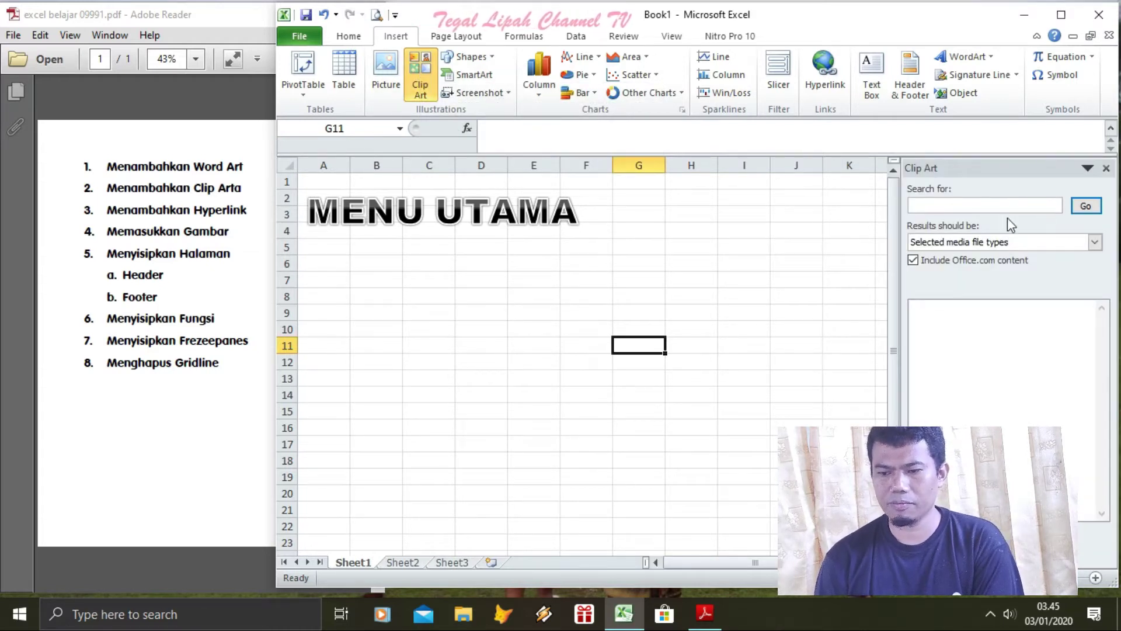
pyautogui.click(1084, 209)
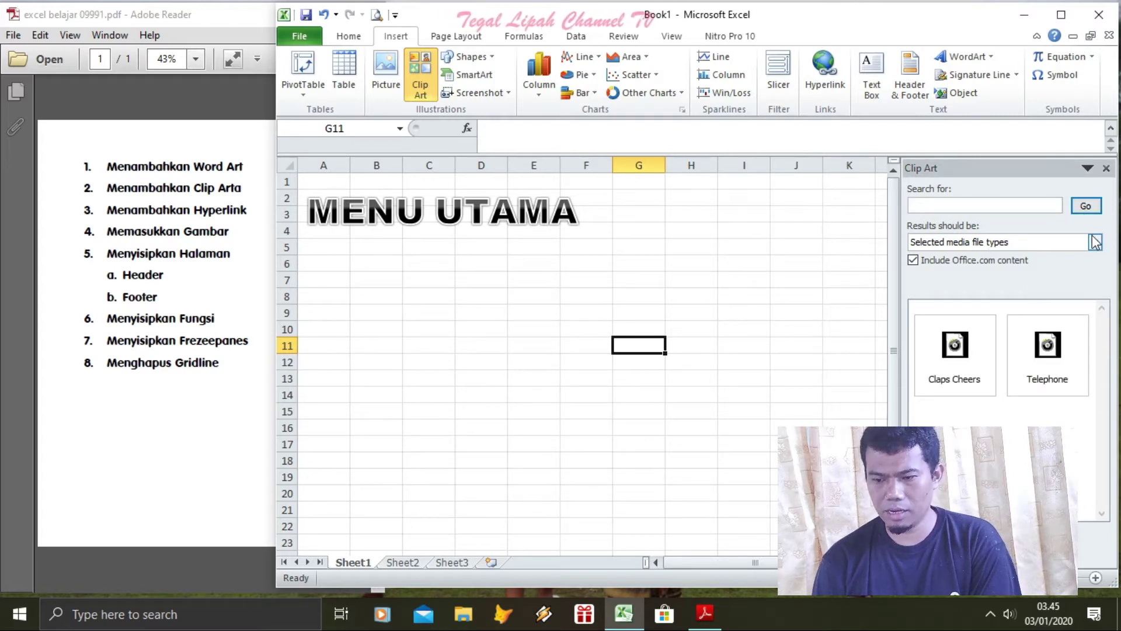
pyautogui.click(1094, 243)
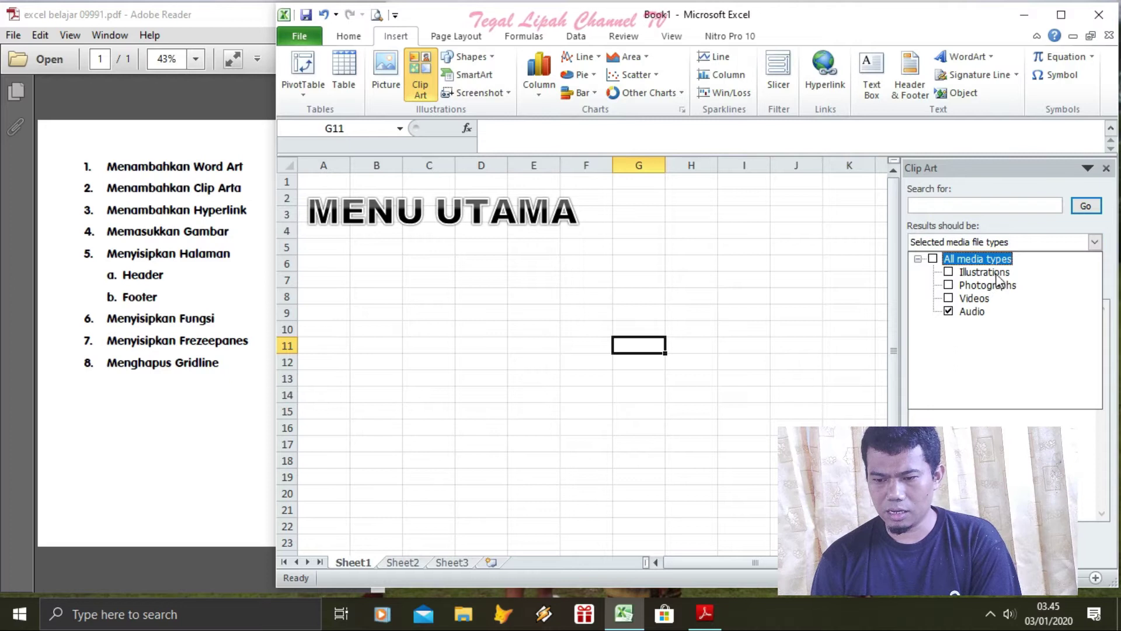
pyautogui.press('Return')
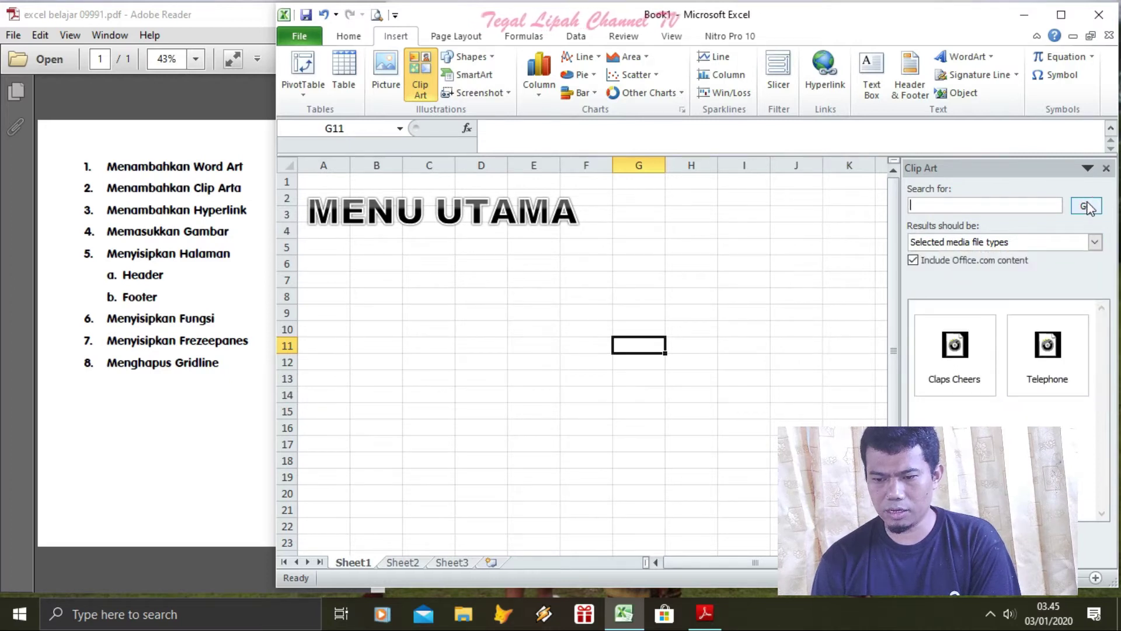
pyautogui.click(942, 264)
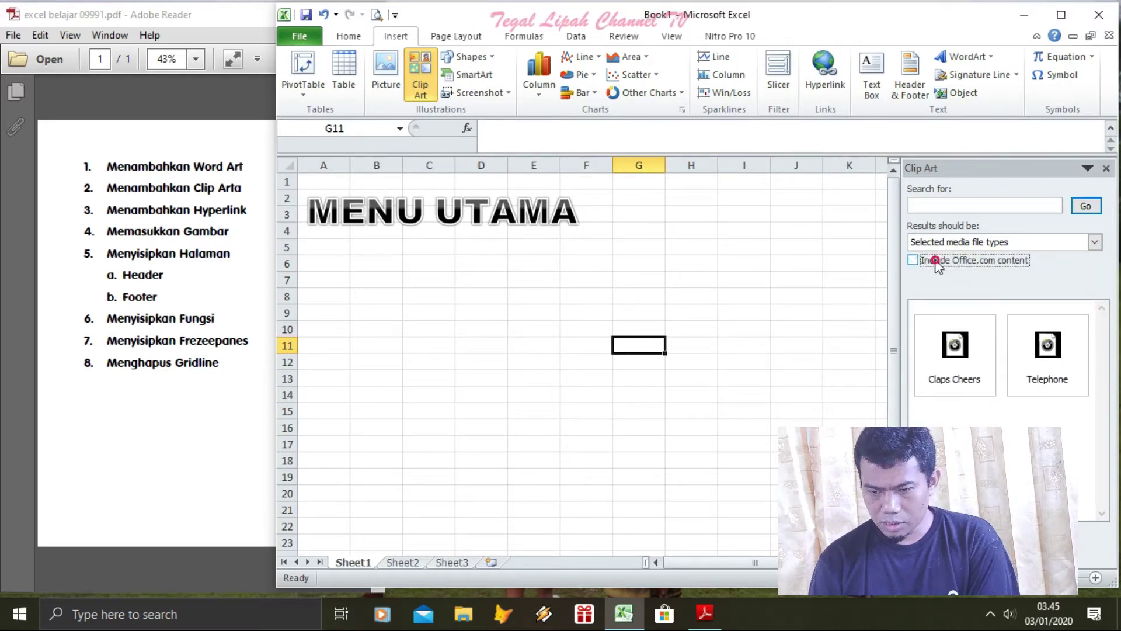
pyautogui.click(1094, 242)
pyautogui.click(999, 273)
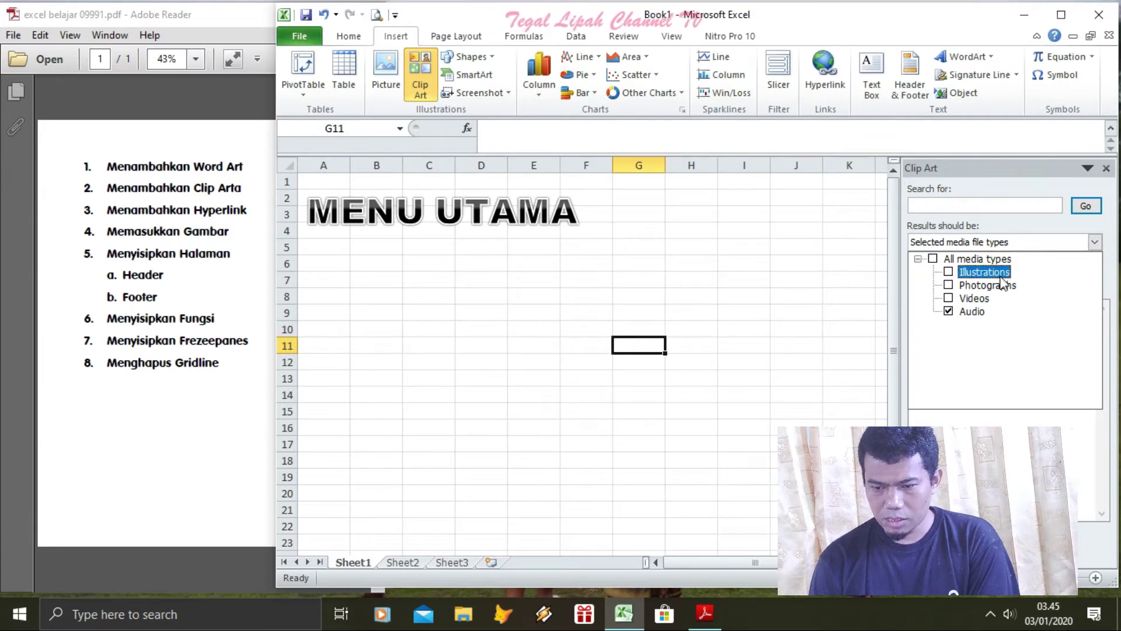
pyautogui.click(948, 285)
pyautogui.click(948, 298)
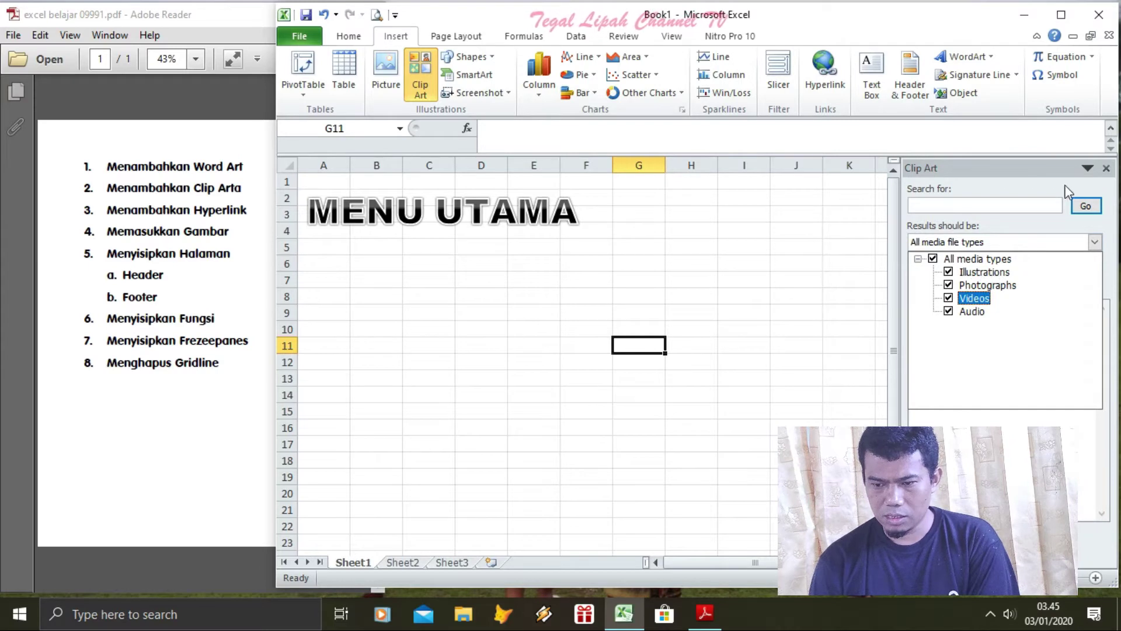
pyautogui.click(1086, 204)
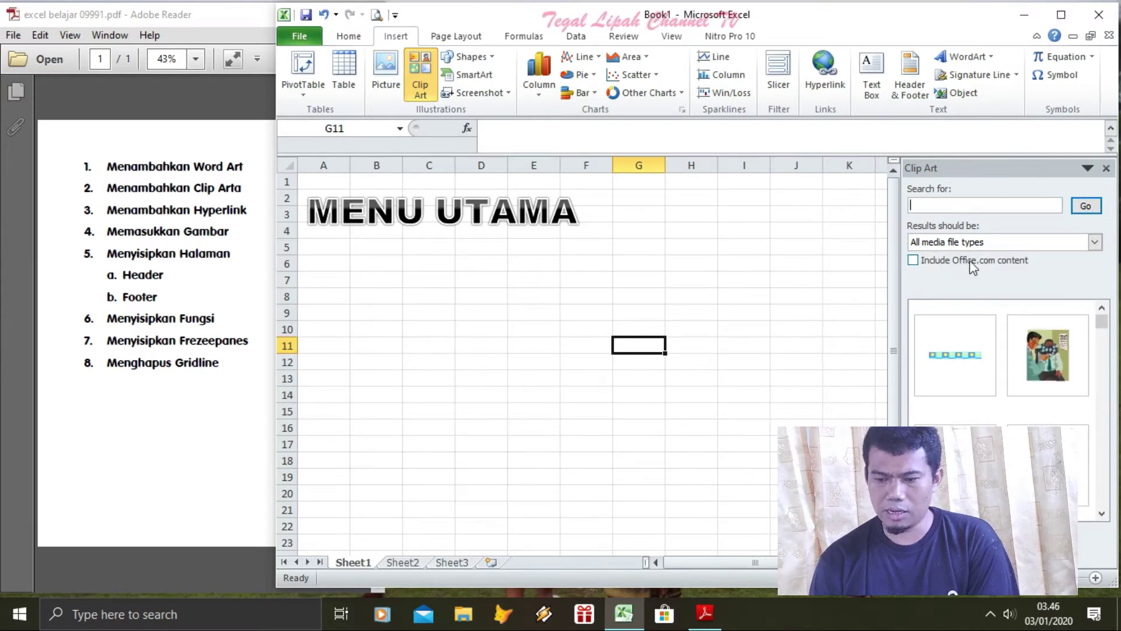
# Insert the Eiffel Tower and tractor clips, placing the tractor below the tower
pyautogui.click(1101, 333)
pyautogui.click(1102, 337)
pyautogui.click(1108, 374)
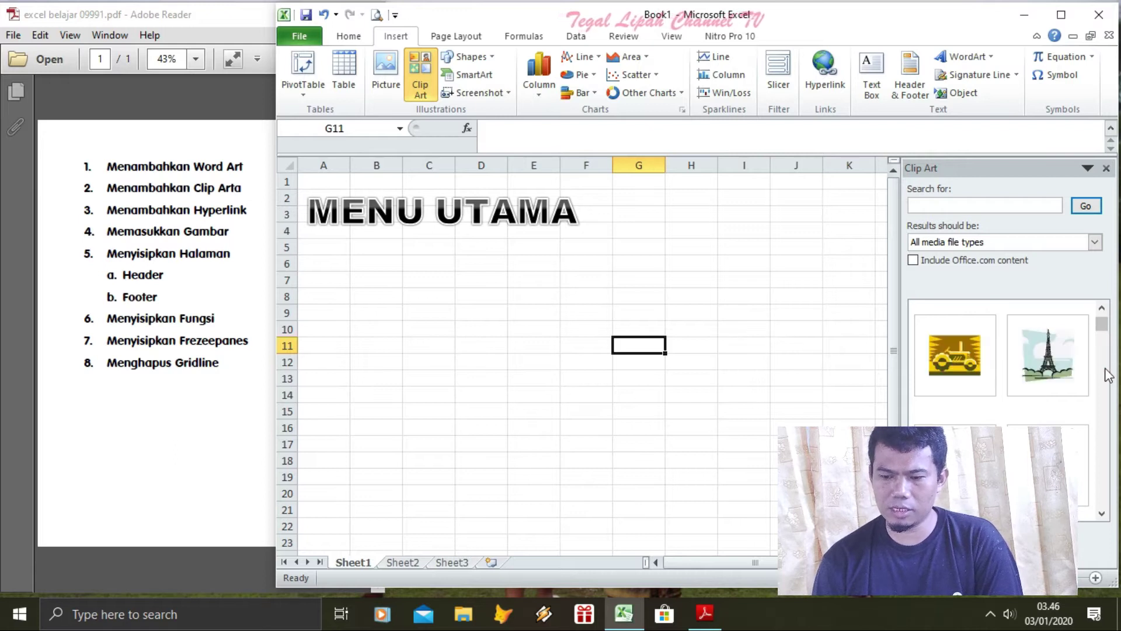
pyautogui.click(1058, 356)
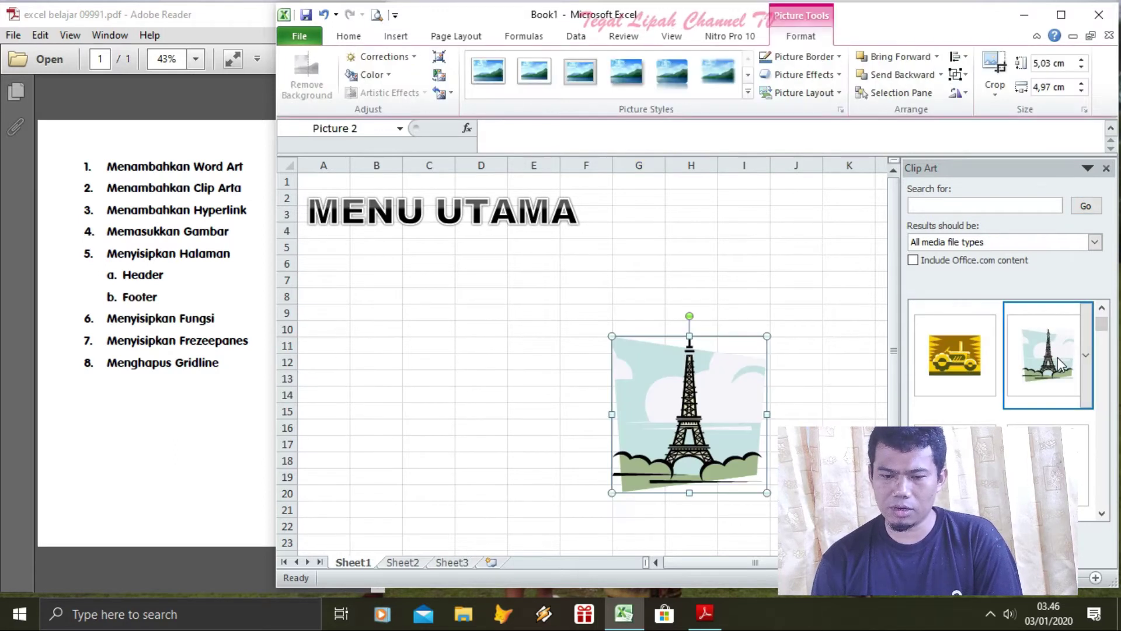
pyautogui.moveTo(710, 387); pyautogui.dragTo(458, 314)
pyautogui.click(948, 358)
pyautogui.moveTo(642, 404); pyautogui.dragTo(414, 442)
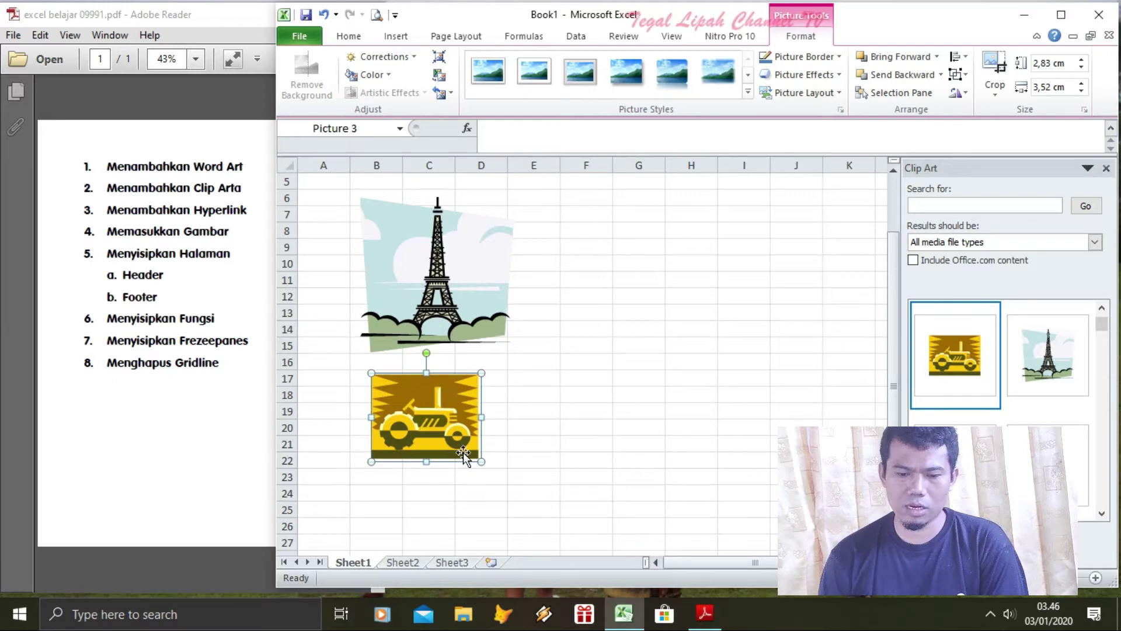
# Enlarge the tractor to 3,9 × 4,84 cm and shift the Eiffel Tower further left
pyautogui.moveTo(488, 458); pyautogui.dragTo(523, 481)
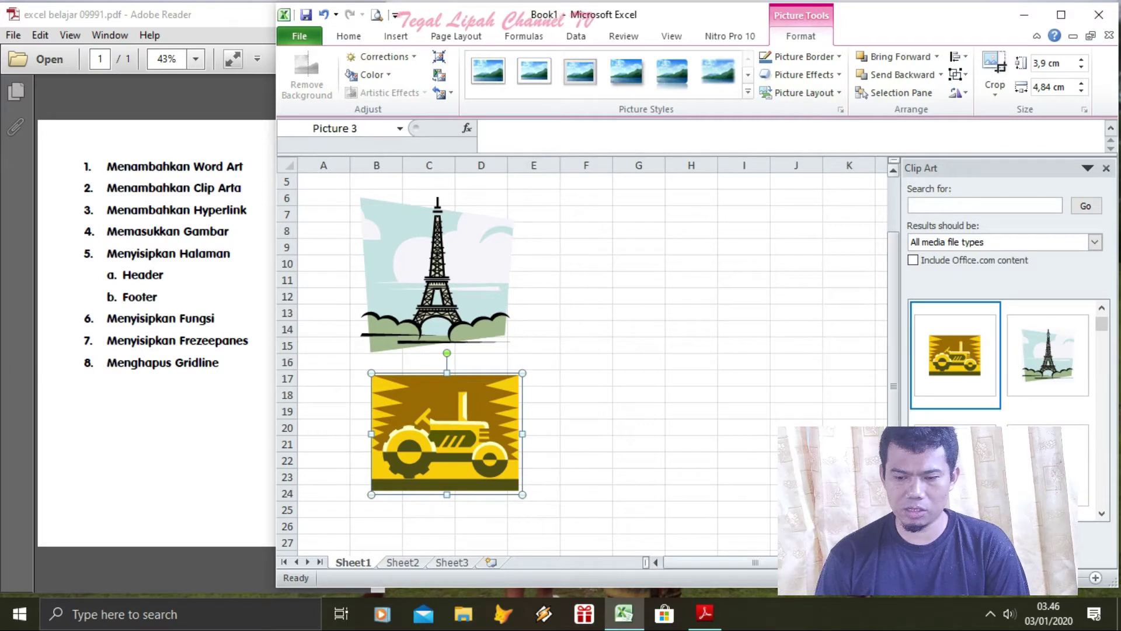
pyautogui.scroll(2, 845, 352)
pyautogui.moveTo(429, 314); pyautogui.dragTo(388, 302)
pyautogui.moveTo(476, 461); pyautogui.dragTo(426, 459)
pyautogui.click(545, 431)
# Rename Sheet2 to MENU UTAMA
pyautogui.click(403, 562)
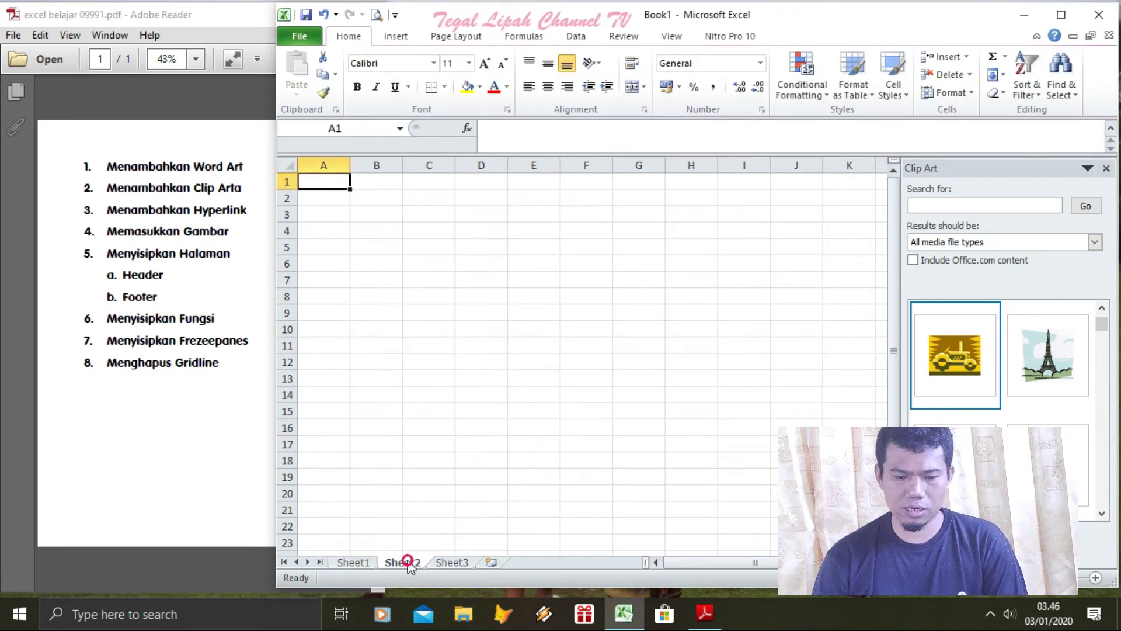
pyautogui.rightClick(408, 560)
pyautogui.click(467, 415)
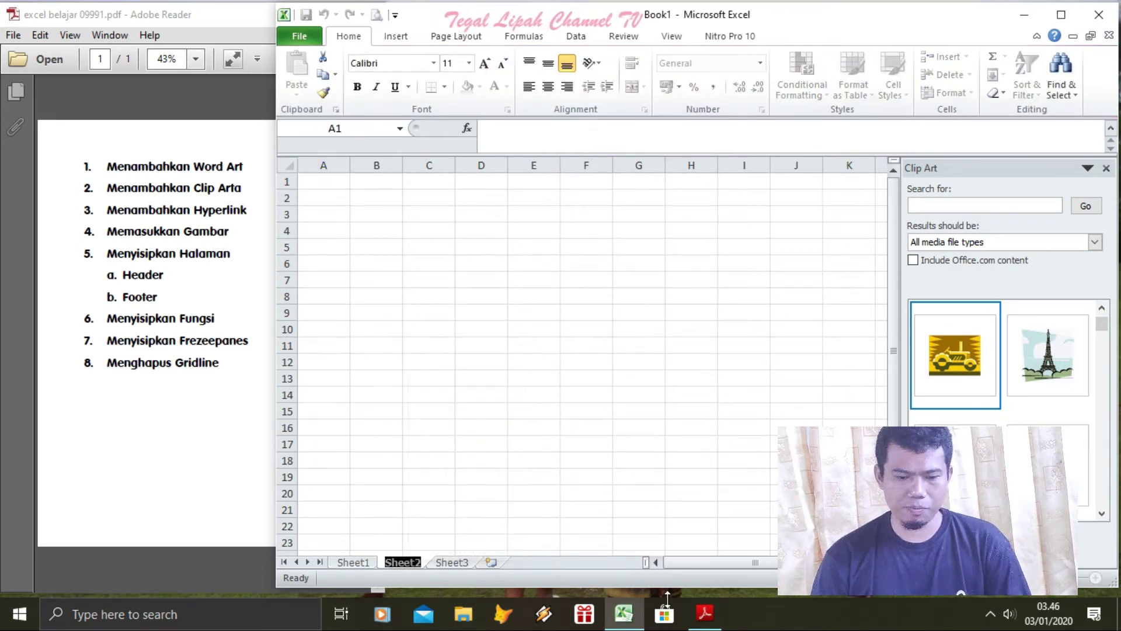
pyautogui.write('MENU')
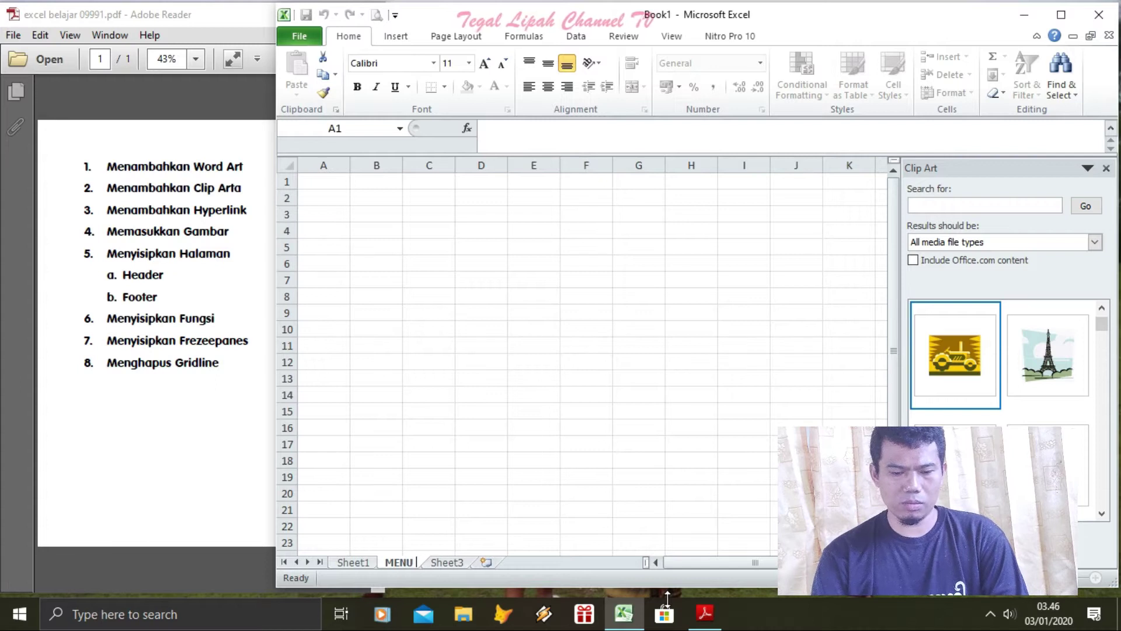
pyautogui.write(' UTAMA')
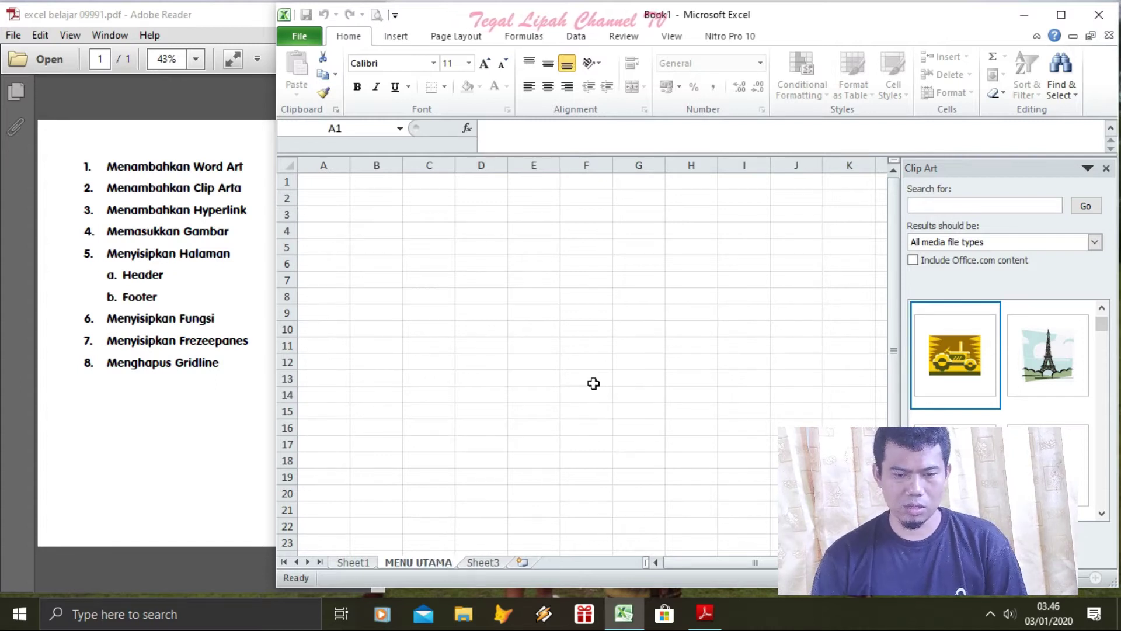
pyautogui.click(332, 181)
# Enter KODE in A1 and JURNAL KAS MASUK in A2
pyautogui.write('KODE')
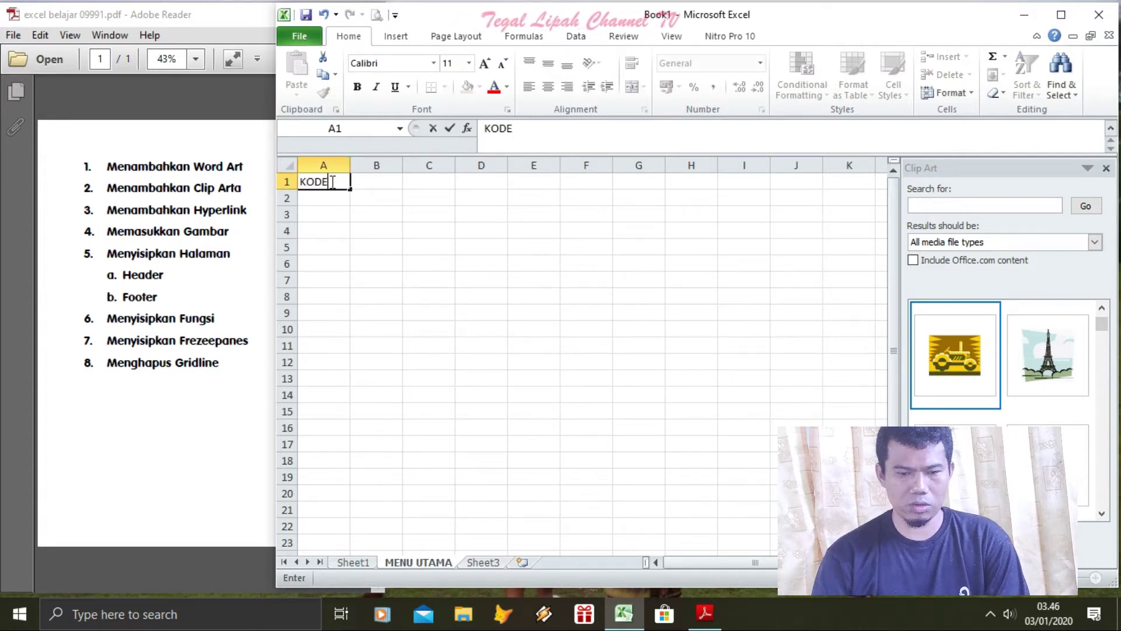
pyautogui.hotkey('ctrl', 'Return')
pyautogui.press('Return')
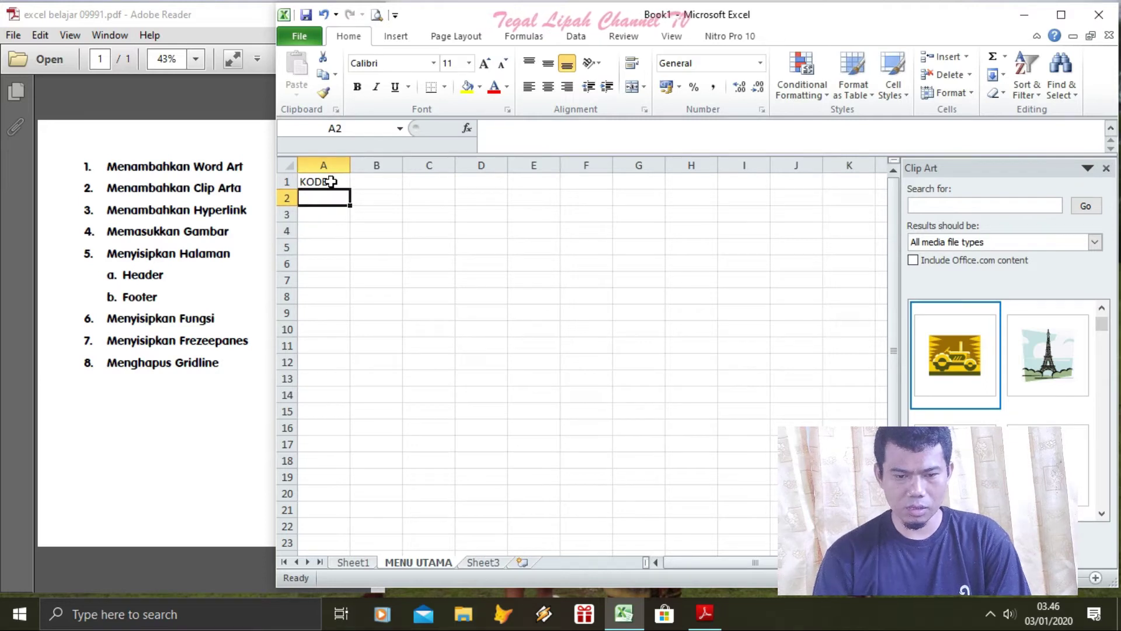
pyautogui.write('JURAN')
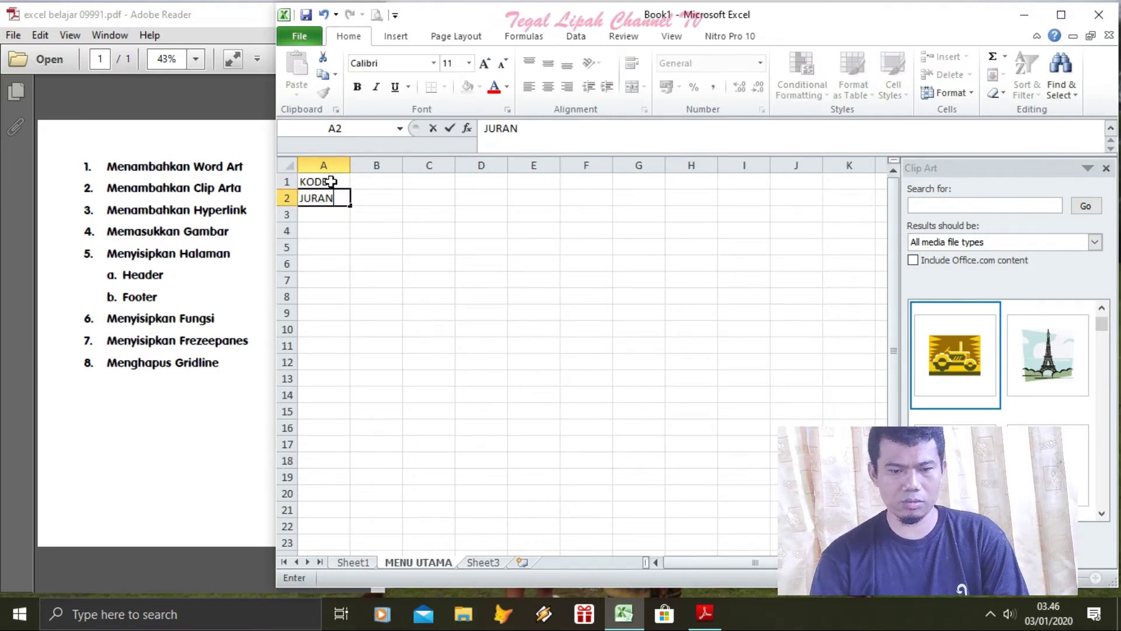
pyautogui.press('BackSpace')
pyautogui.press('BackSpace')
pyautogui.write('NAL KAS ')
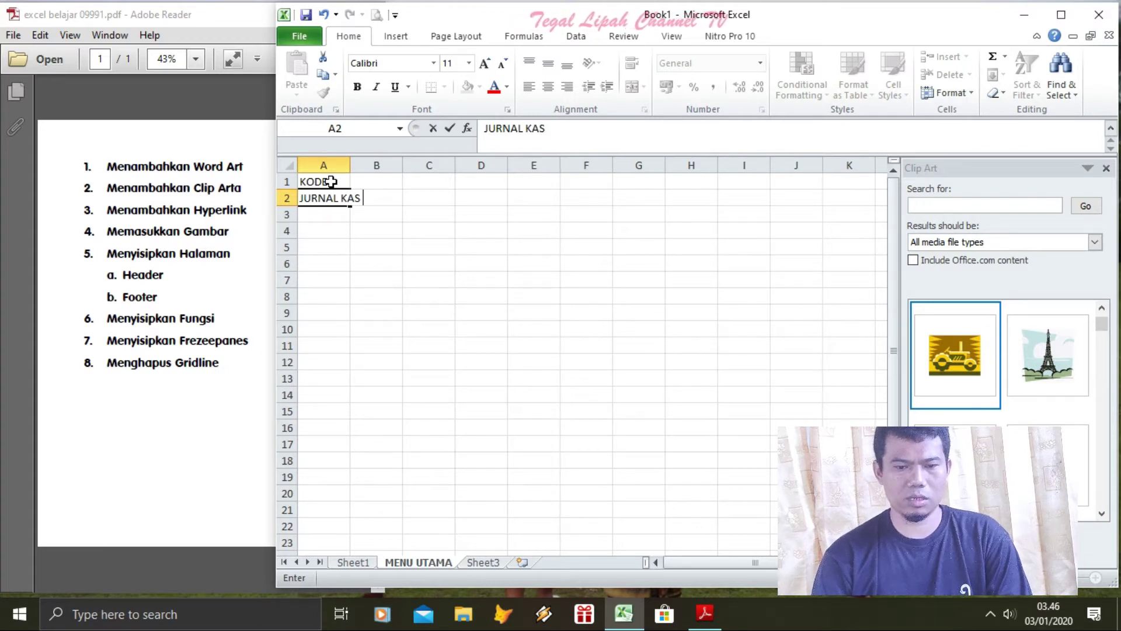
pyautogui.write('MASUK')
pyautogui.press('Return')
# Enter JURNAL KAS KELUAR in A3
pyautogui.write('JURNAK')
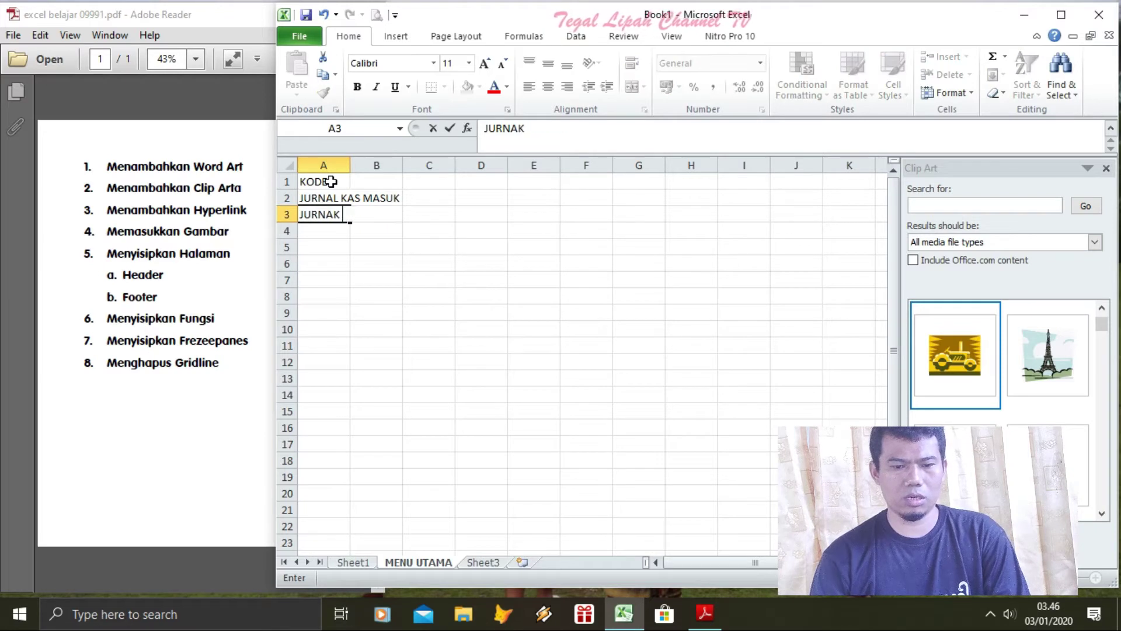
pyautogui.press('BackSpace')
pyautogui.press('BackSpace')
pyautogui.press('BackSpace')
pyautogui.write('L KAS')
pyautogui.press('BackSpace')
pyautogui.press('BackSpace')
pyautogui.write('NAL KEAS')
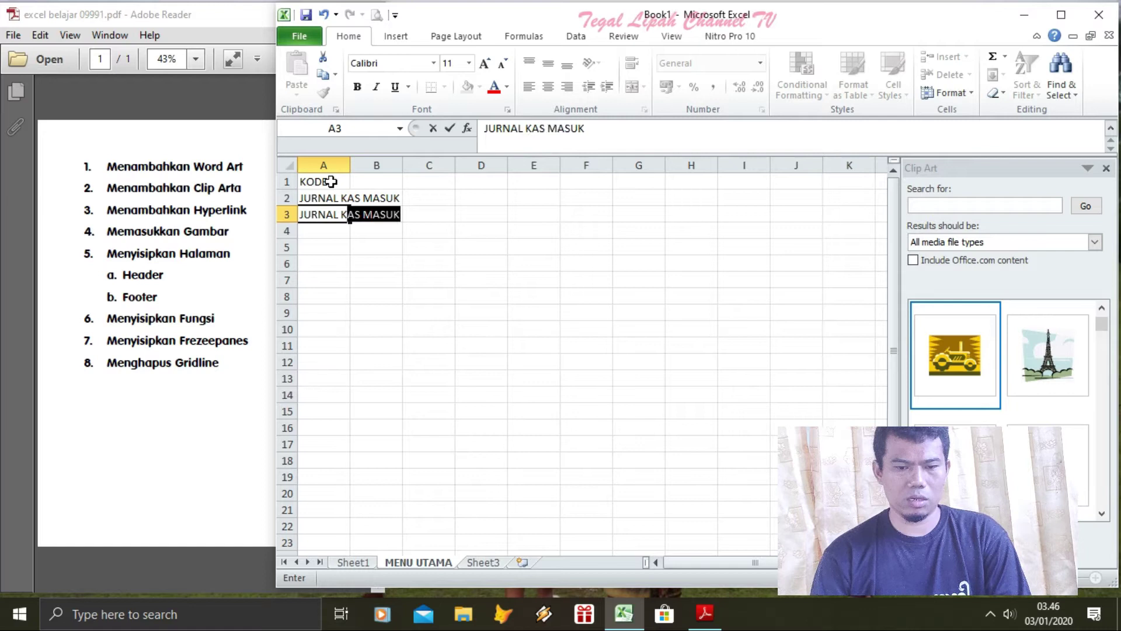
pyautogui.press('BackSpace')
pyautogui.press('BackSpace')
pyautogui.write('KAS KELUAR')
pyautogui.press('Return')
# Widen column A and set the whole sheet's text to 18 pt
pyautogui.moveTo(348, 165); pyautogui.dragTo(468, 165)
pyautogui.click(288, 165)
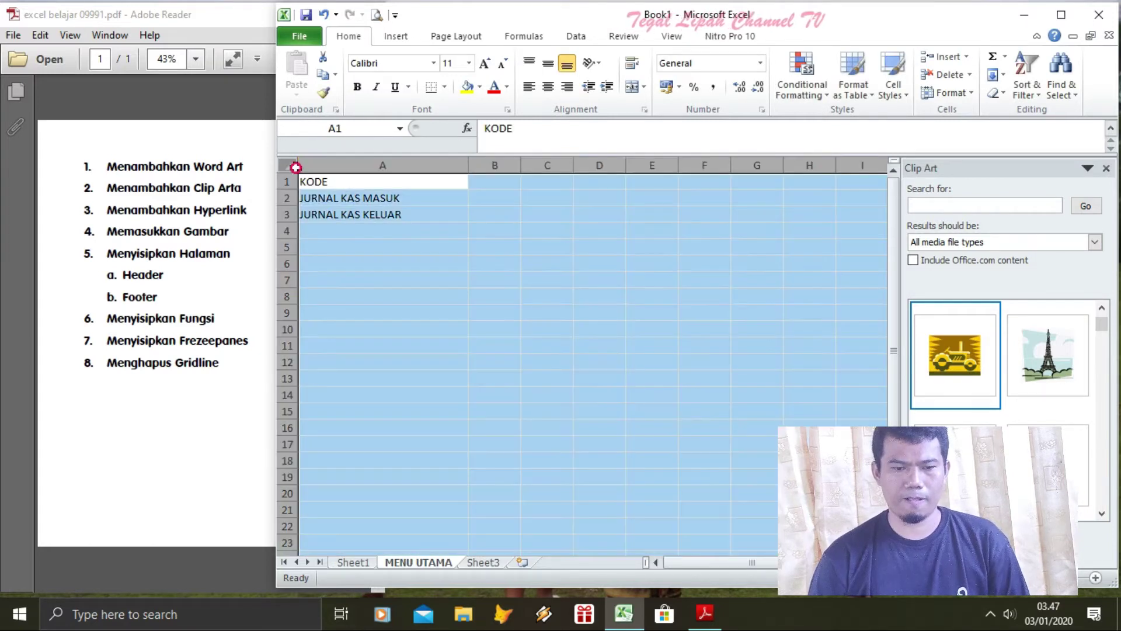
pyautogui.click(469, 62)
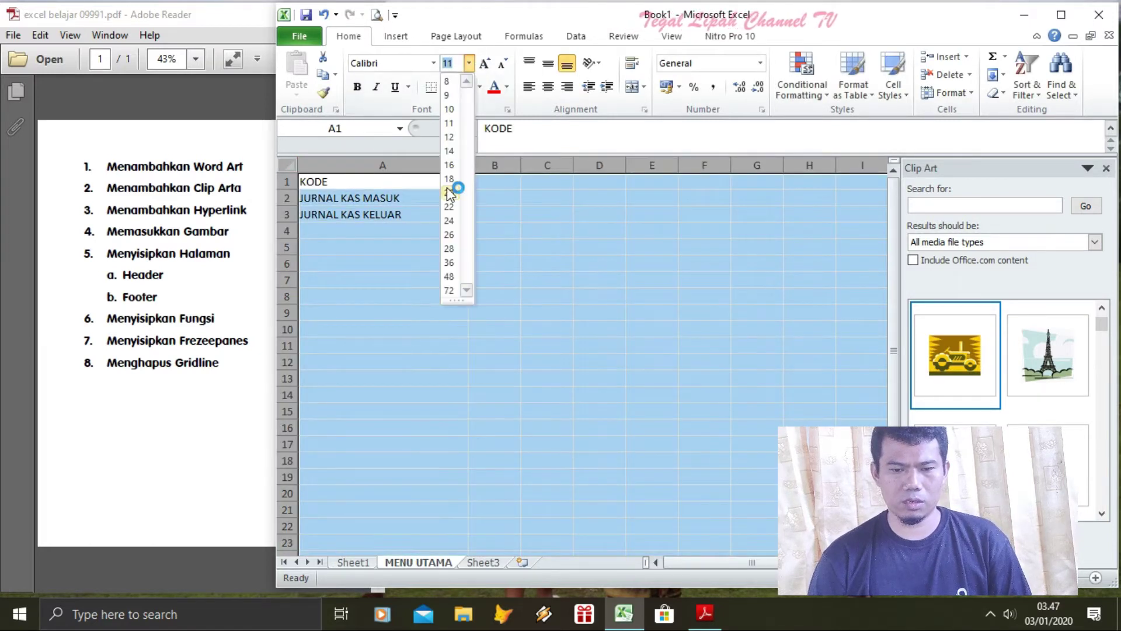
pyautogui.click(449, 179)
pyautogui.click(488, 352)
# Insert blank rows above JURNAL KAS MASUK and JURNAL KAS KELUAR, widening column A slightly
pyautogui.click(291, 213)
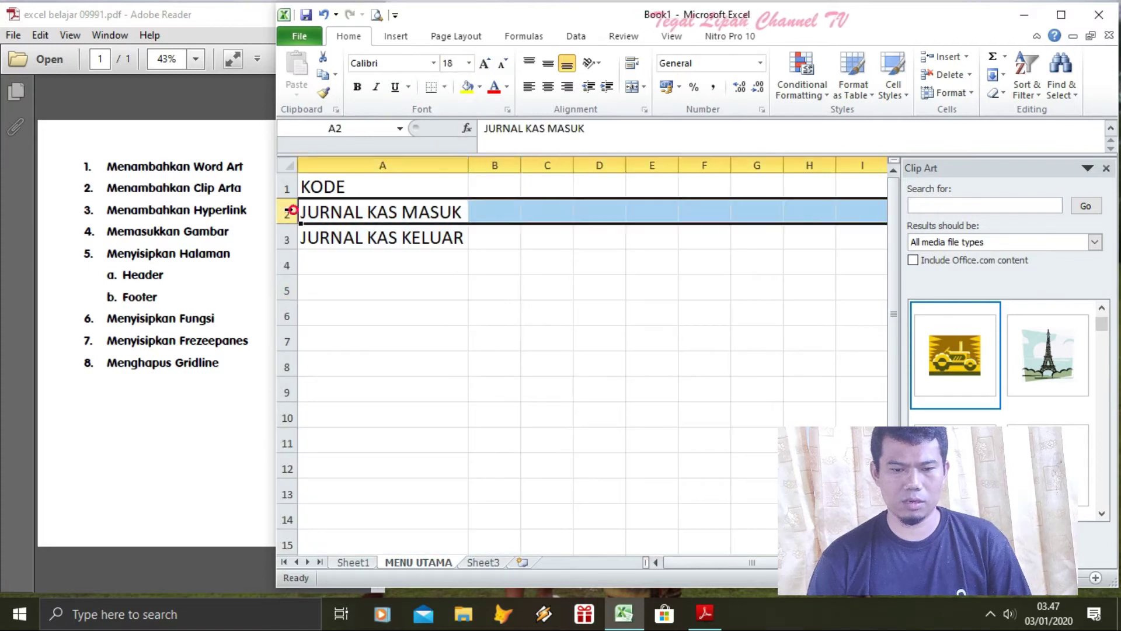
pyautogui.rightClick(295, 214)
pyautogui.click(334, 317)
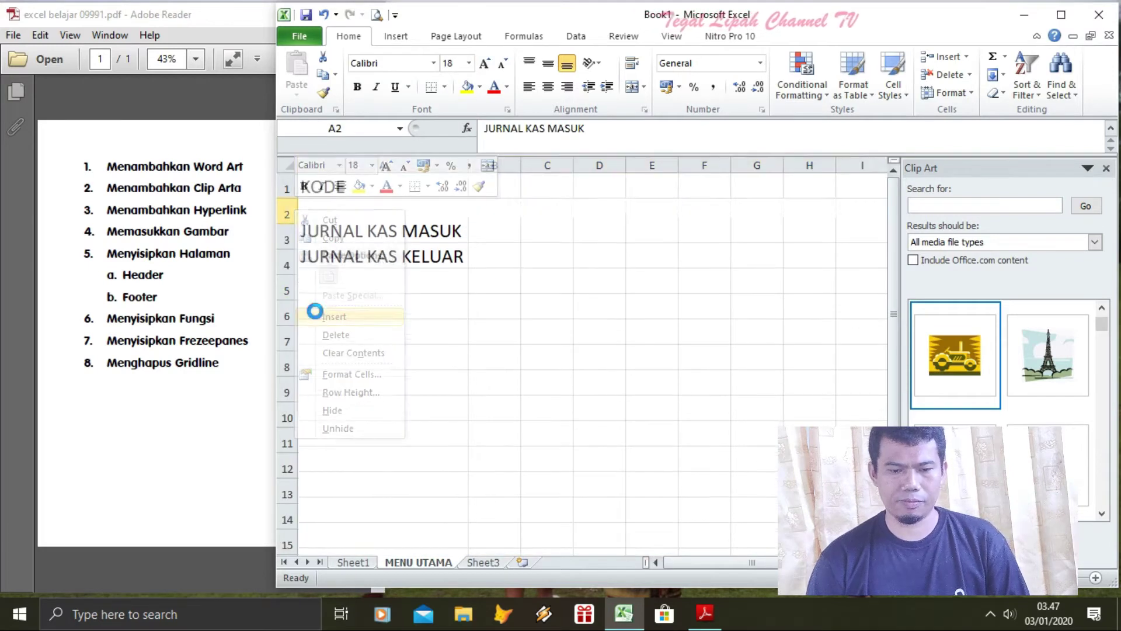
pyautogui.click(286, 264)
pyautogui.rightClick(286, 263)
pyautogui.click(325, 357)
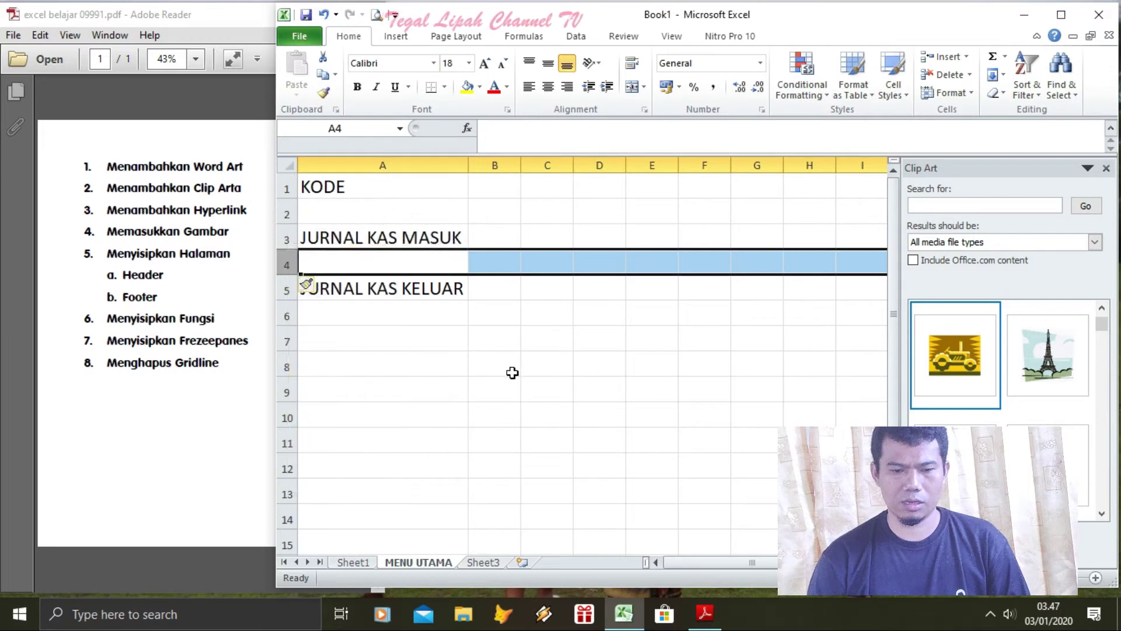
pyautogui.click(506, 367)
pyautogui.moveTo(467, 166); pyautogui.dragTo(498, 166)
# Start renaming Sheet3 from its tab
pyautogui.click(488, 561)
pyautogui.rightClick(490, 562)
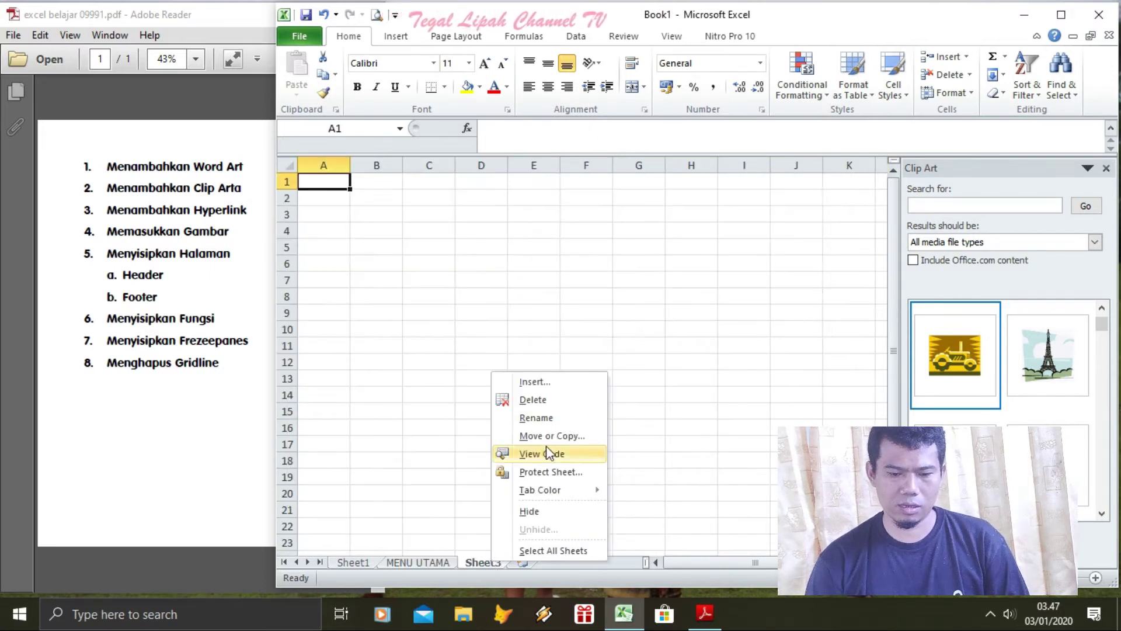
pyautogui.click(550, 418)
# Name the third sheet KAS MASUK
pyautogui.write('KAS MAU')
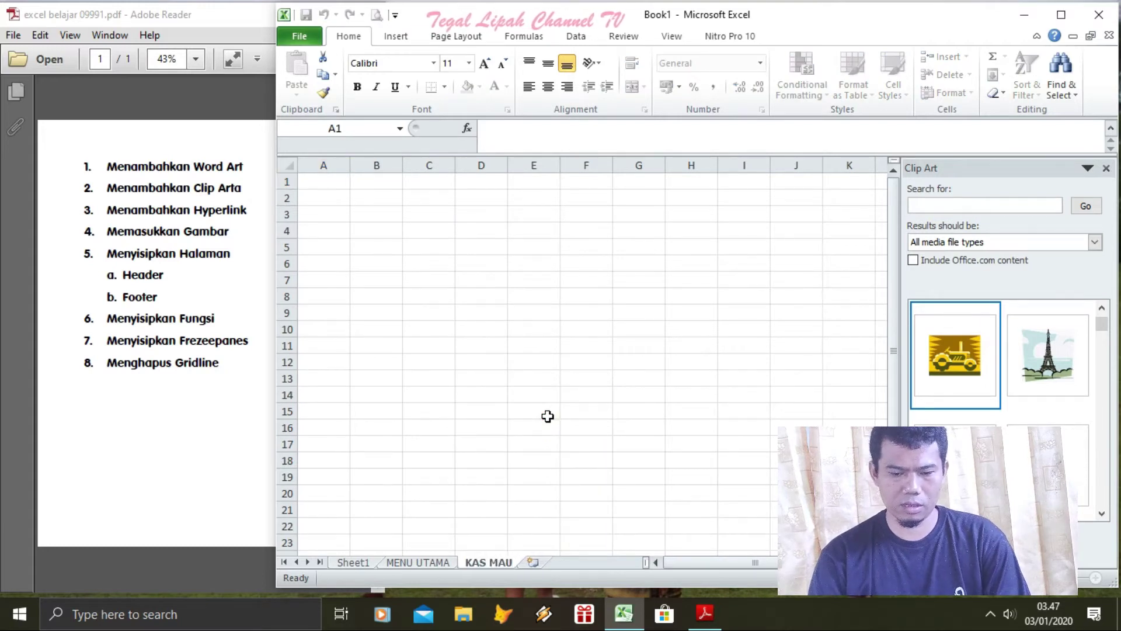
pyautogui.press('BackSpace')
pyautogui.write('SUK')
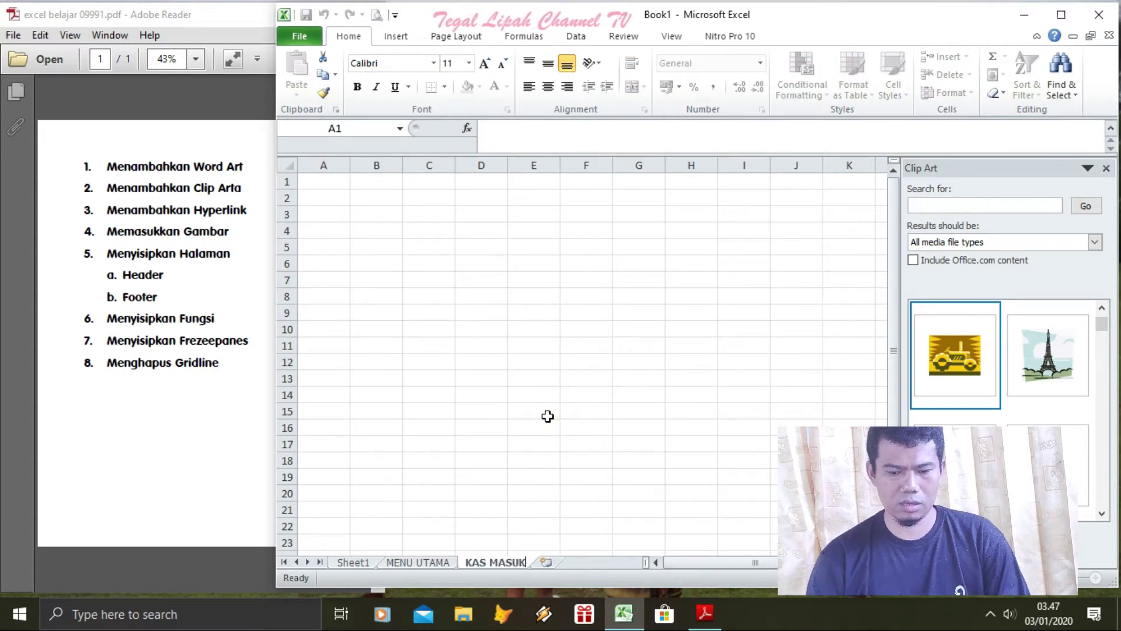
pyautogui.press('Return')
# Add a new sheet named KAS KELUAR, then return to Sheet1
pyautogui.click(547, 564)
pyautogui.rightClick(548, 563)
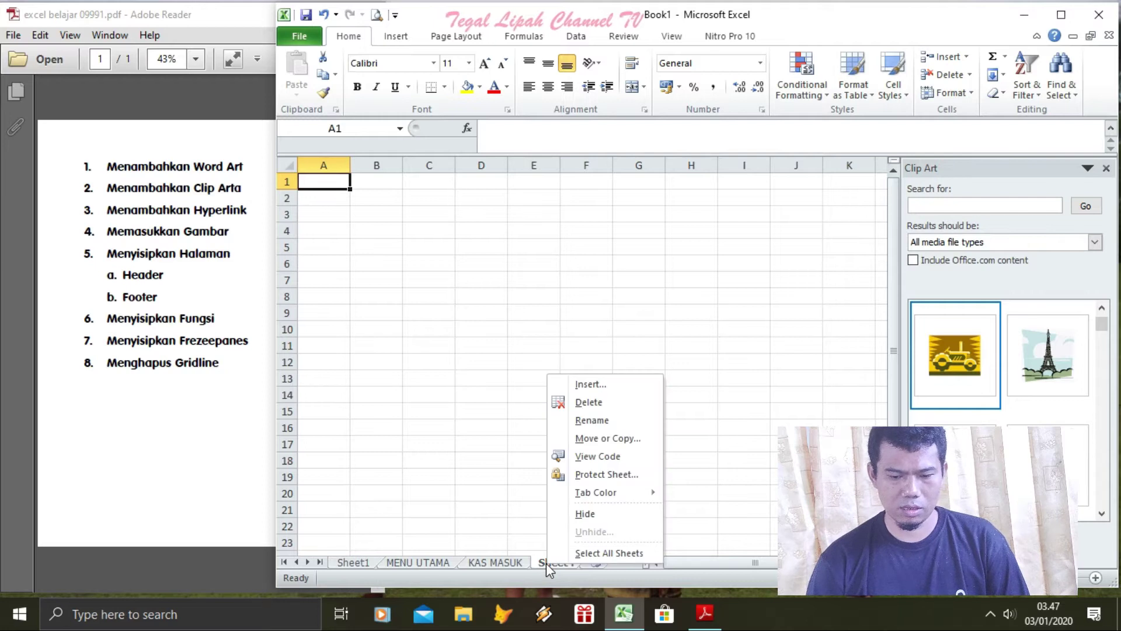
pyautogui.click(591, 419)
pyautogui.write('KAS KELUAR')
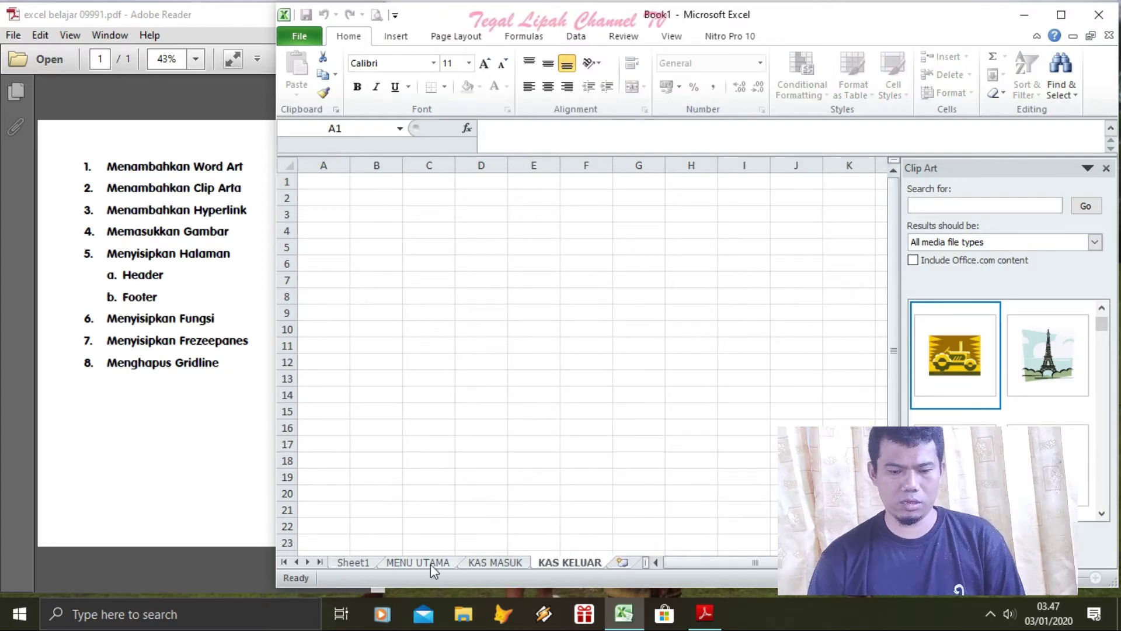
pyautogui.click(430, 562)
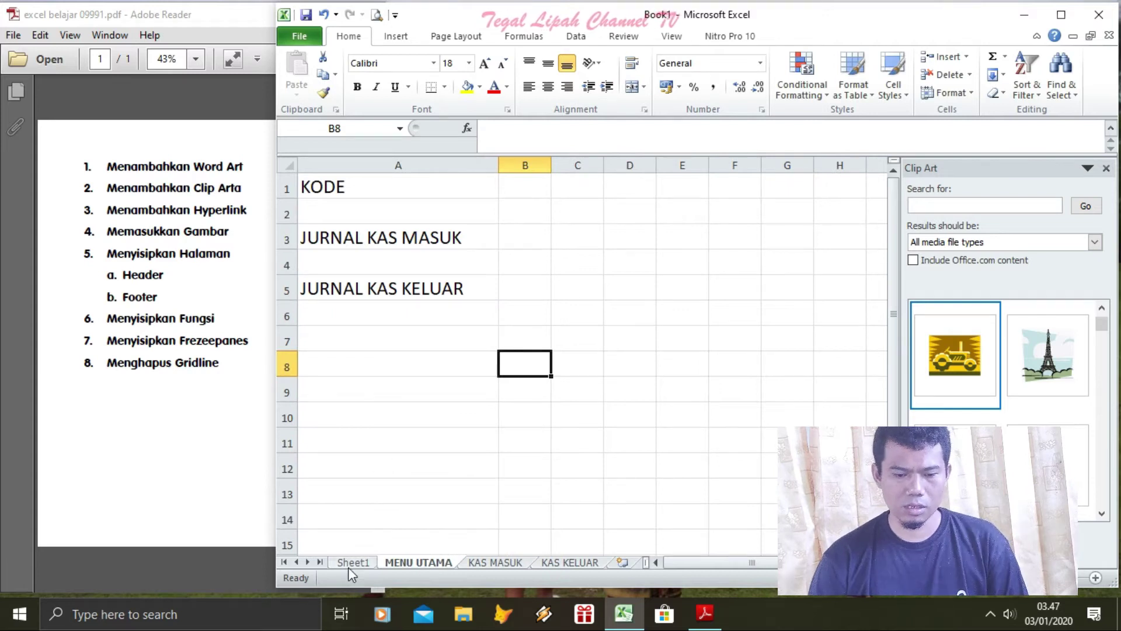
pyautogui.click(350, 563)
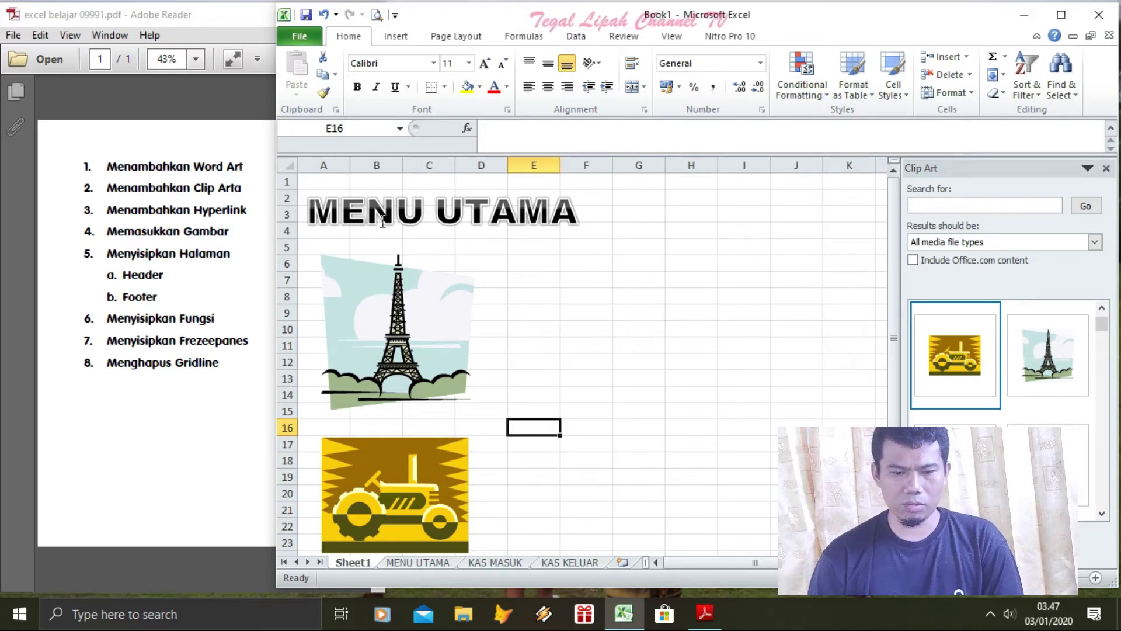
# Link the MENU UTAMA WordArt to 'MENU UTAMA'!A1 and test the link
pyautogui.click(492, 234)
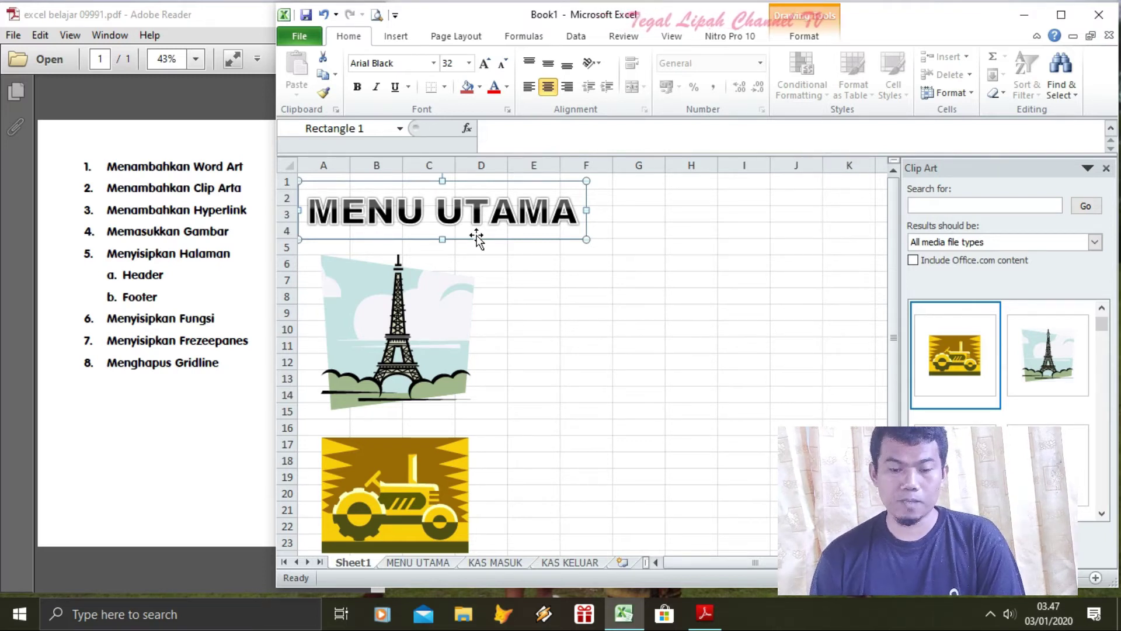
pyautogui.click(395, 38)
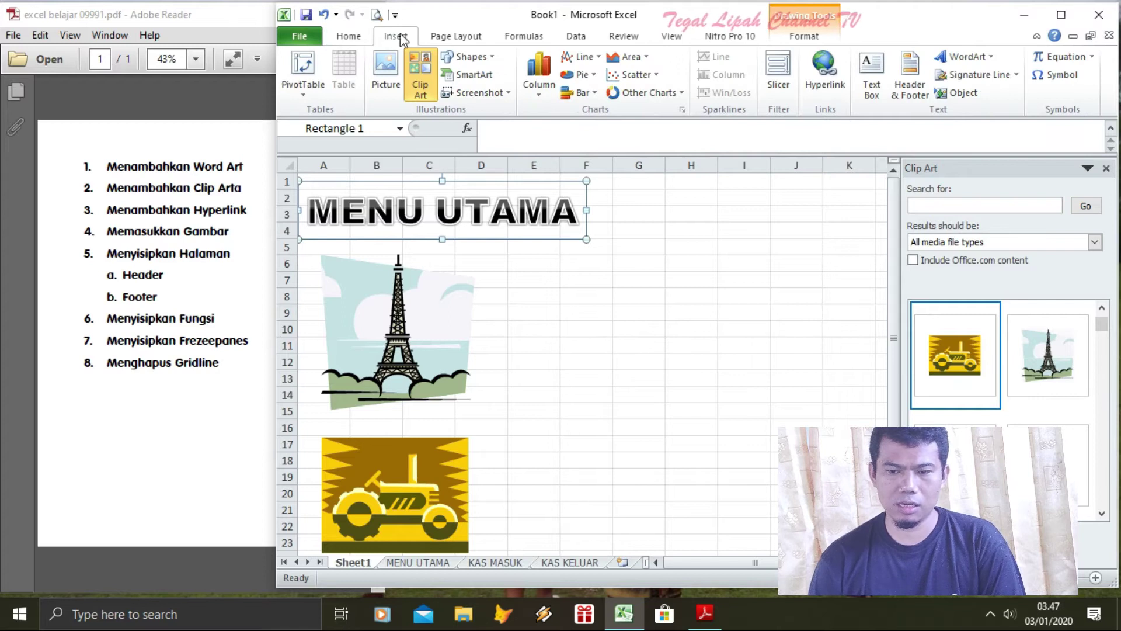
pyautogui.click(822, 69)
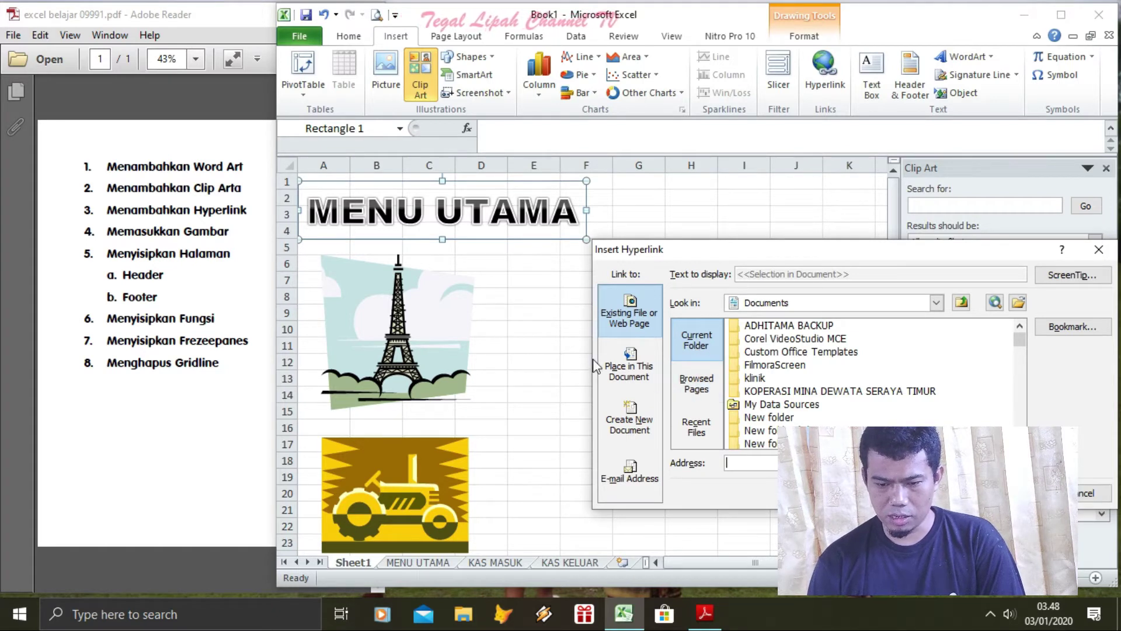
pyautogui.click(623, 374)
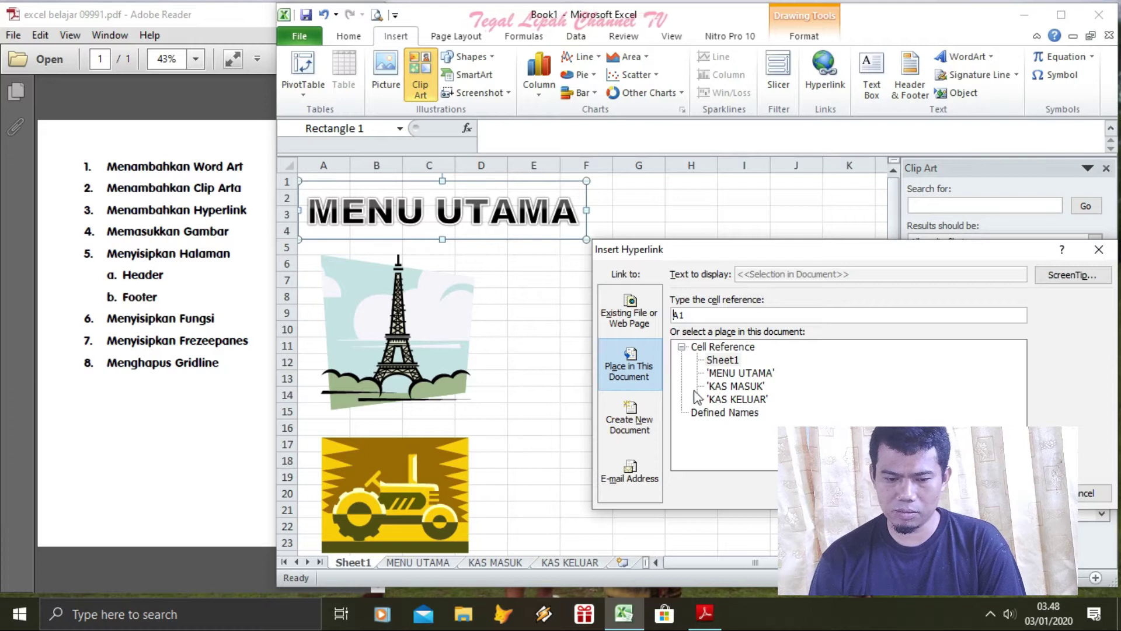
pyautogui.click(728, 372)
pyautogui.click(729, 374)
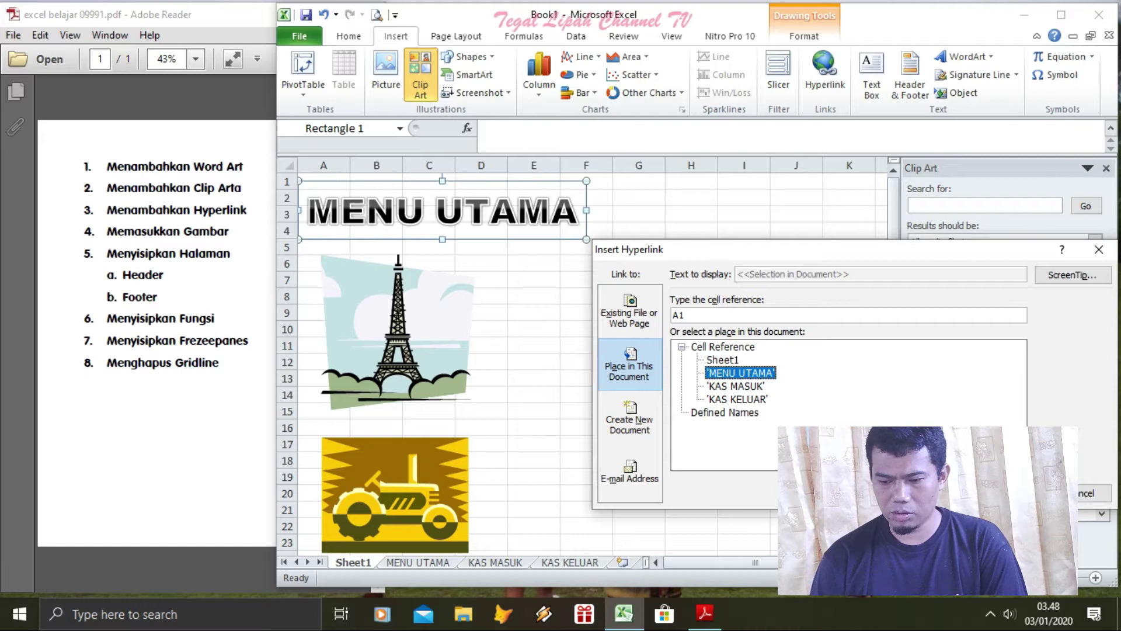
pyautogui.press('Return')
pyautogui.click(796, 410)
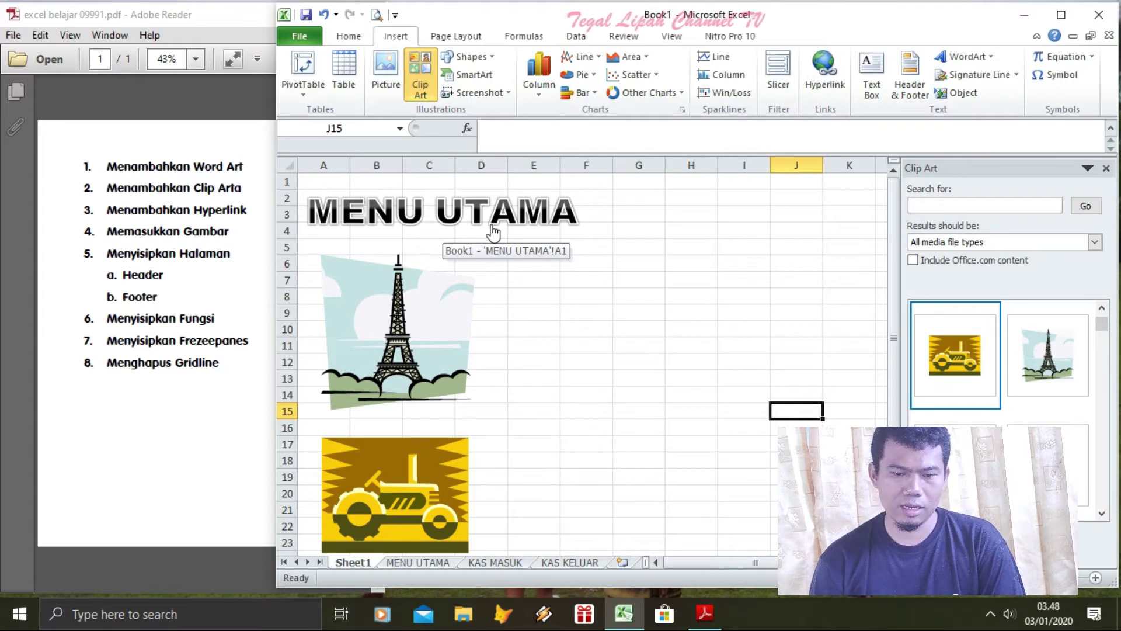
pyautogui.click(479, 228)
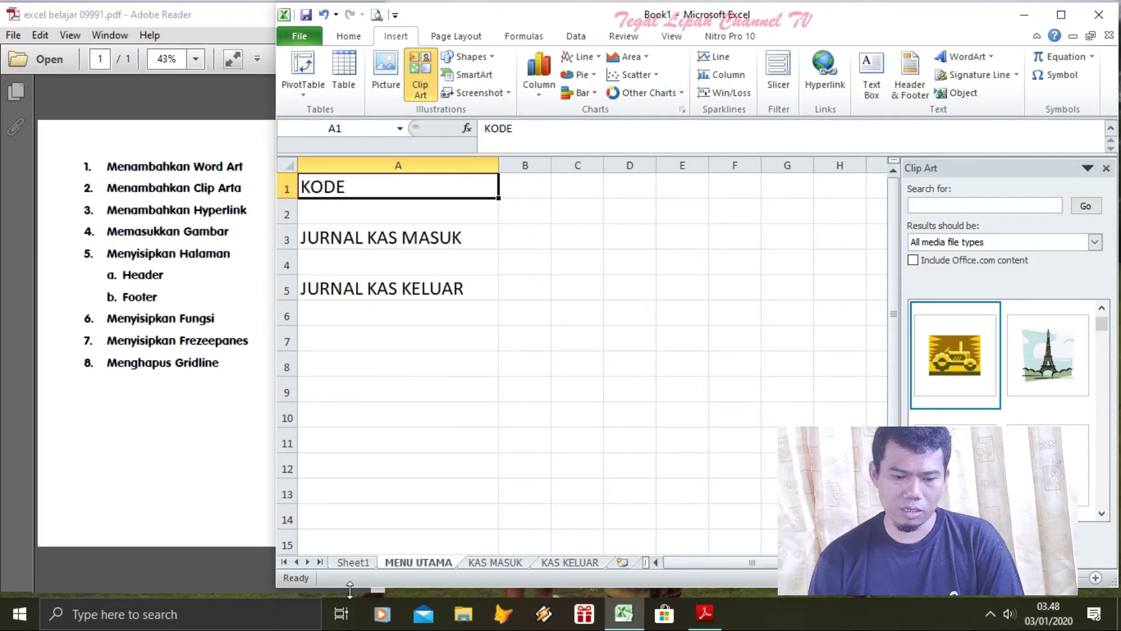
# Rename Sheet1 to KODE
pyautogui.click(353, 562)
pyautogui.rightClick(355, 564)
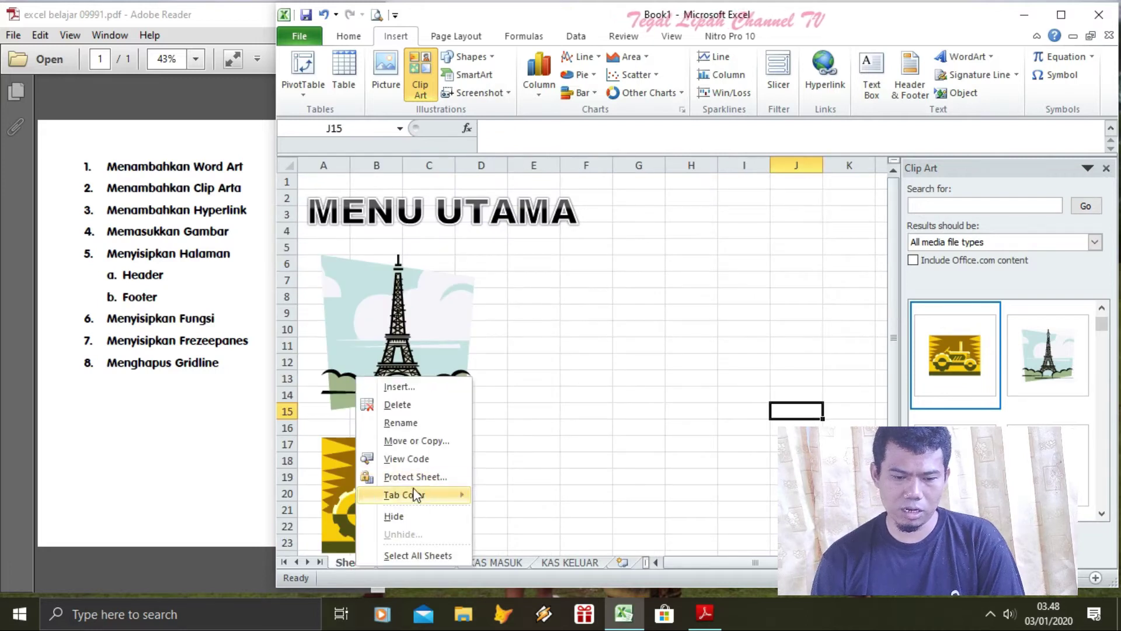
pyautogui.click(409, 424)
pyautogui.write('KODE')
pyautogui.click(485, 399)
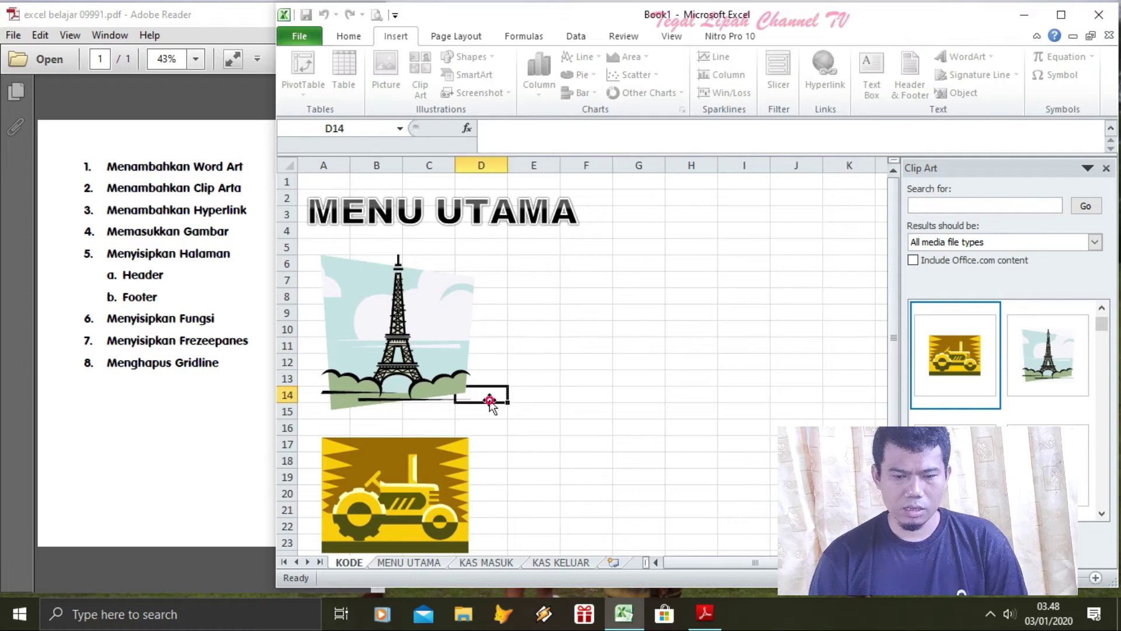
# On MENU UTAMA, hyperlink cell A1 (KODE) to the KODE sheet
pyautogui.click(425, 221)
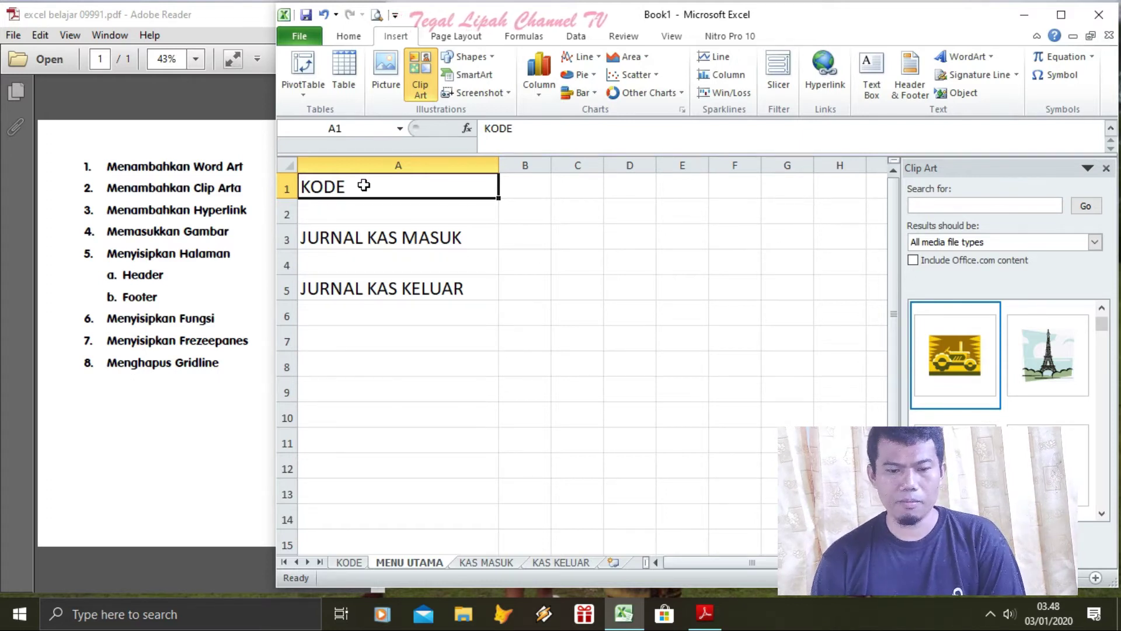
pyautogui.click(561, 257)
pyautogui.click(350, 190)
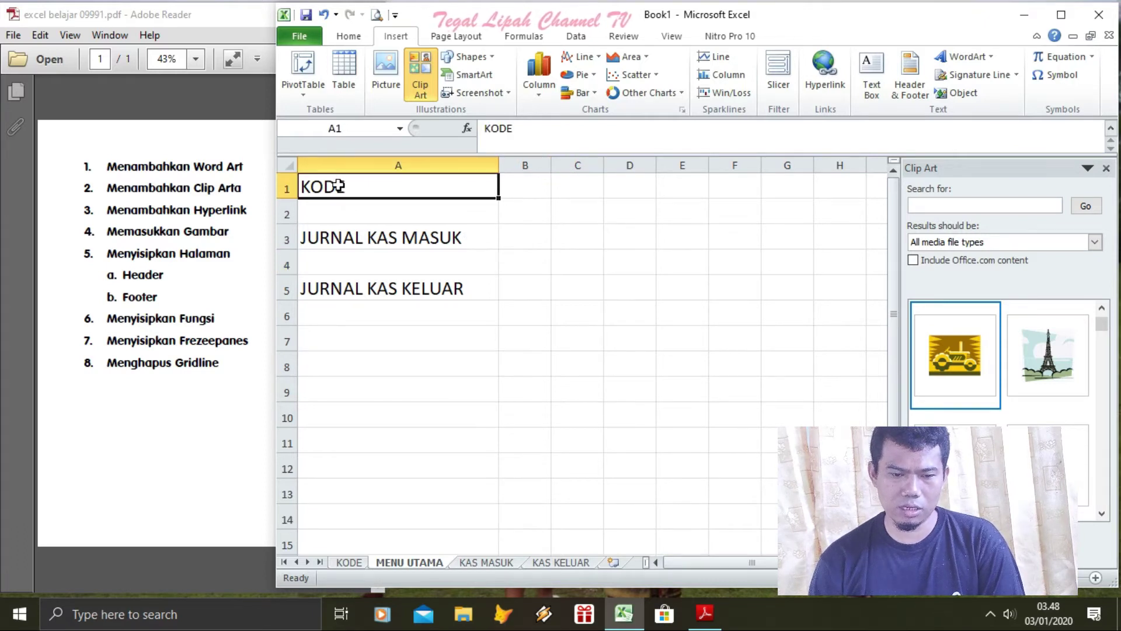
pyautogui.rightClick(339, 186)
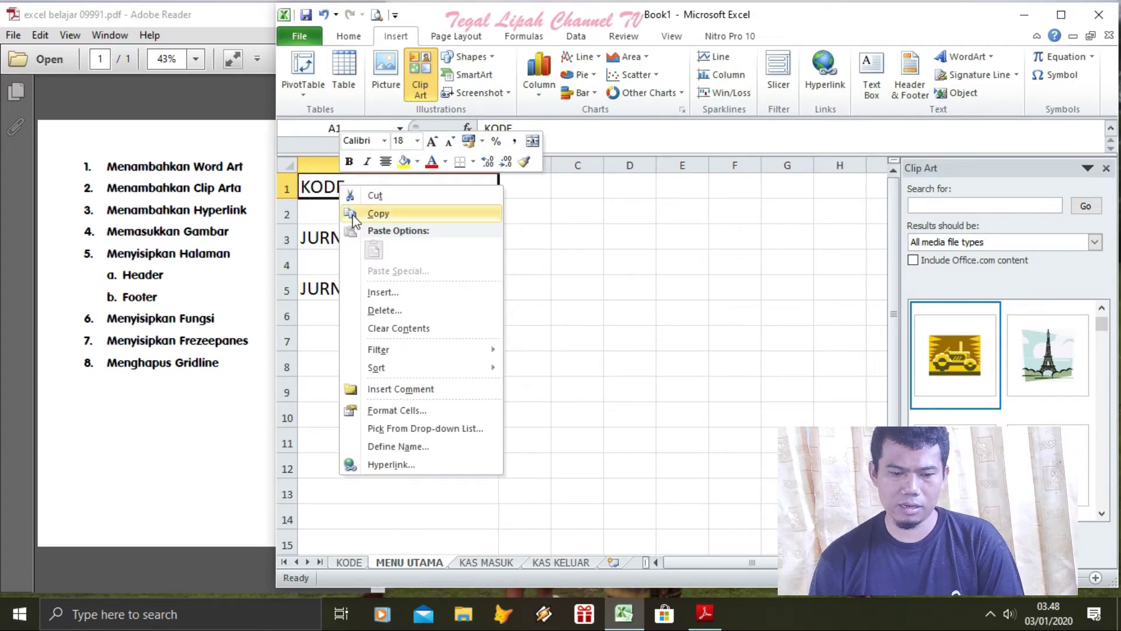
pyautogui.moveTo(390, 353)
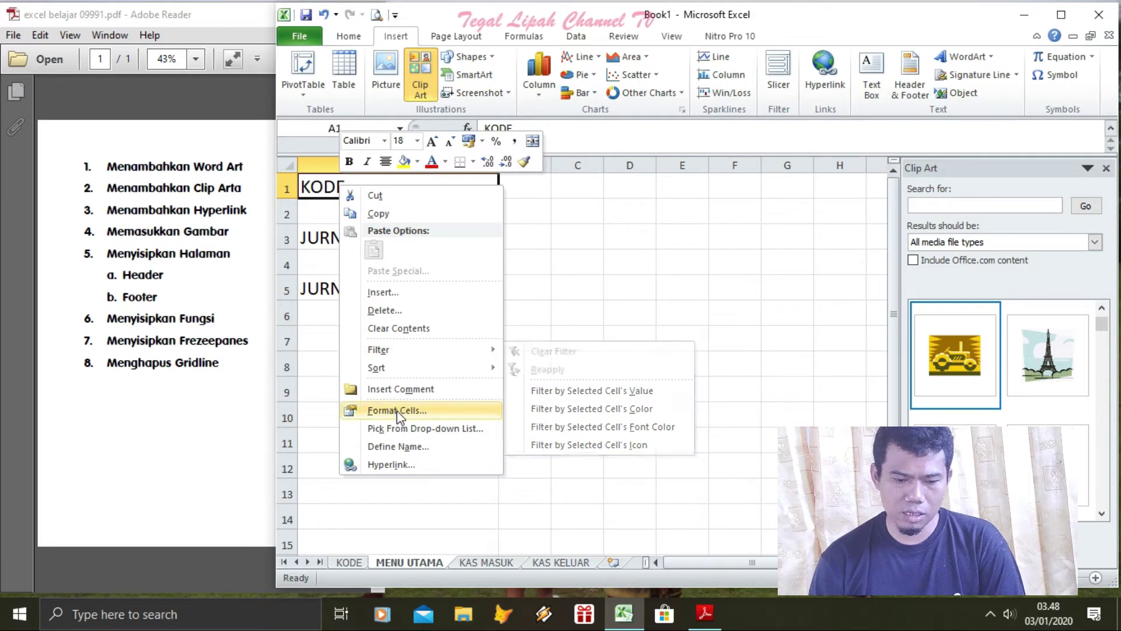
pyautogui.click(390, 466)
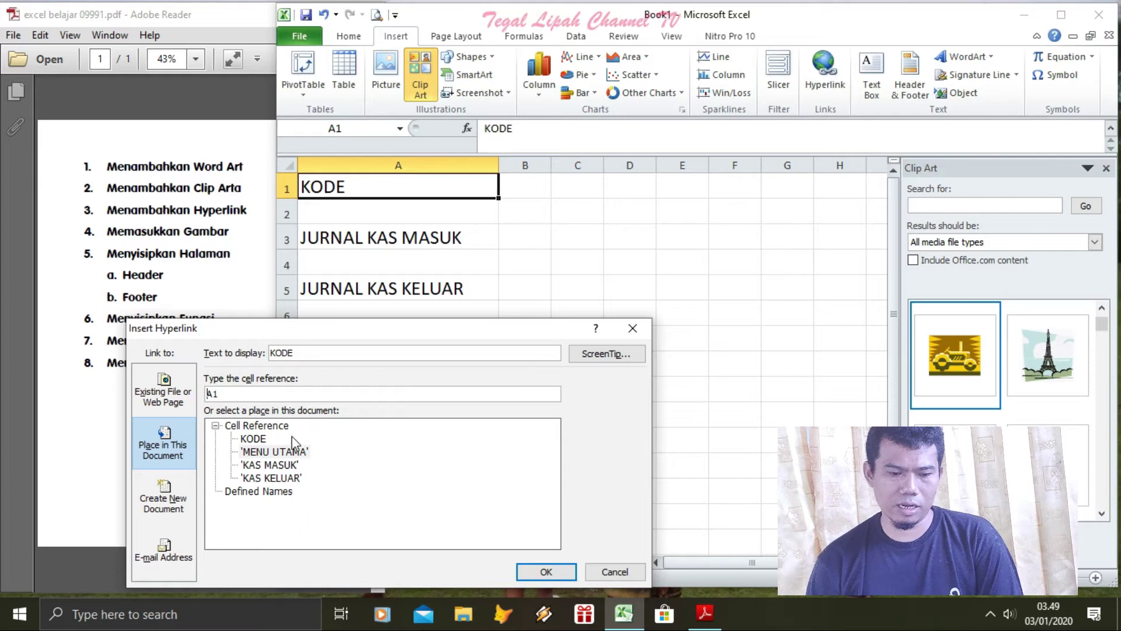
pyautogui.click(285, 455)
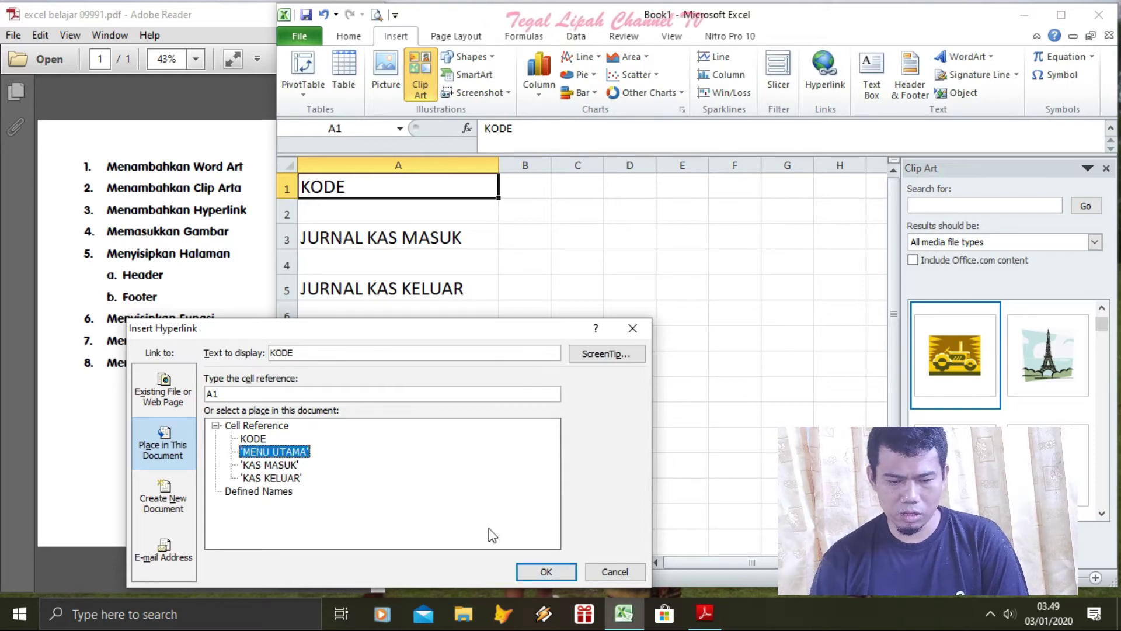
pyautogui.click(254, 439)
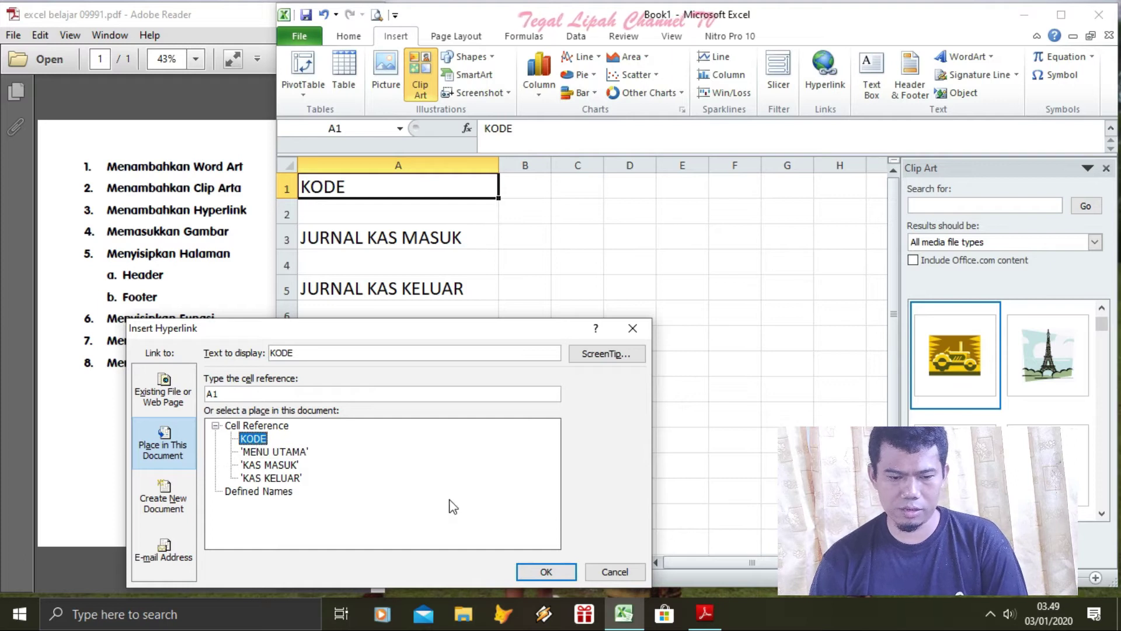
pyautogui.click(546, 571)
pyautogui.click(608, 402)
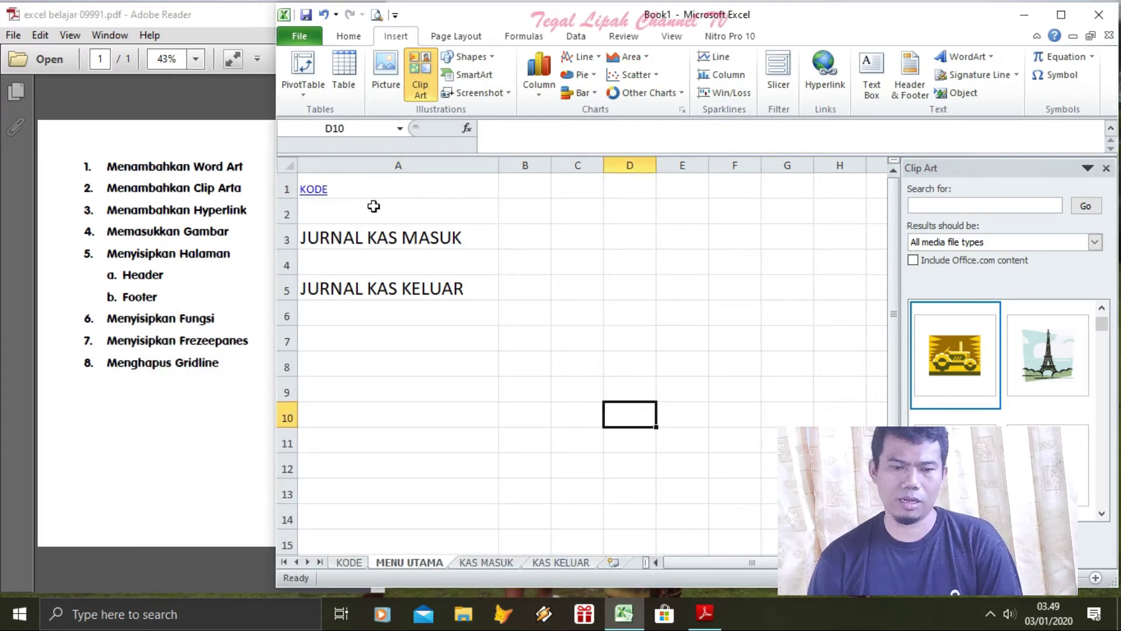
# Format the KODE link in A1 as 16 pt Alibi font
pyautogui.click(491, 186)
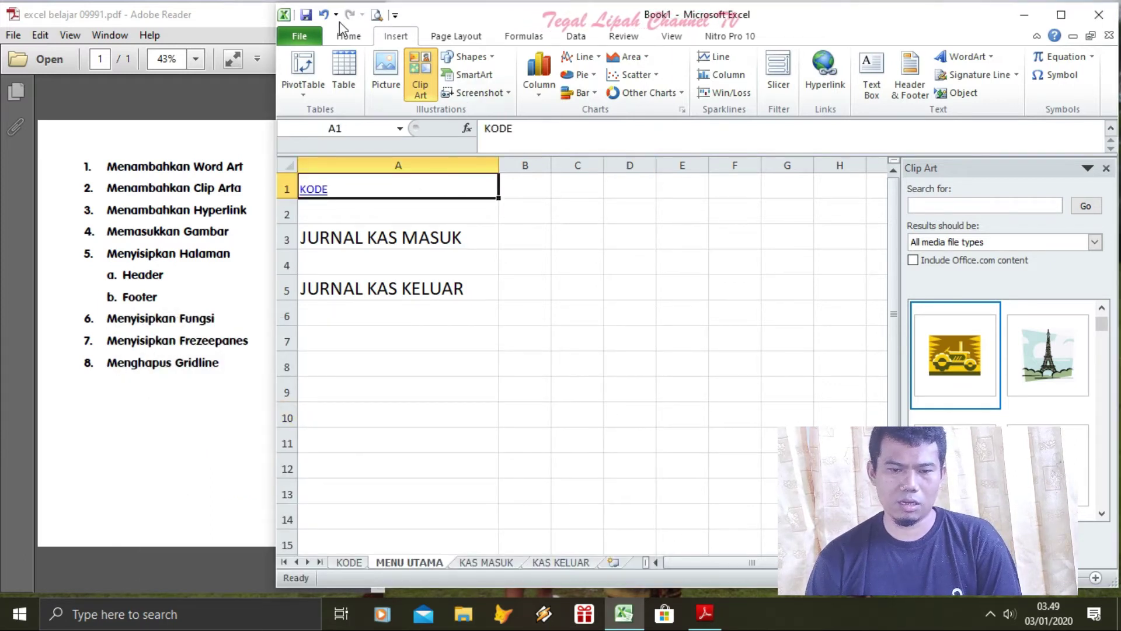
pyautogui.click(315, 37)
pyautogui.click(348, 37)
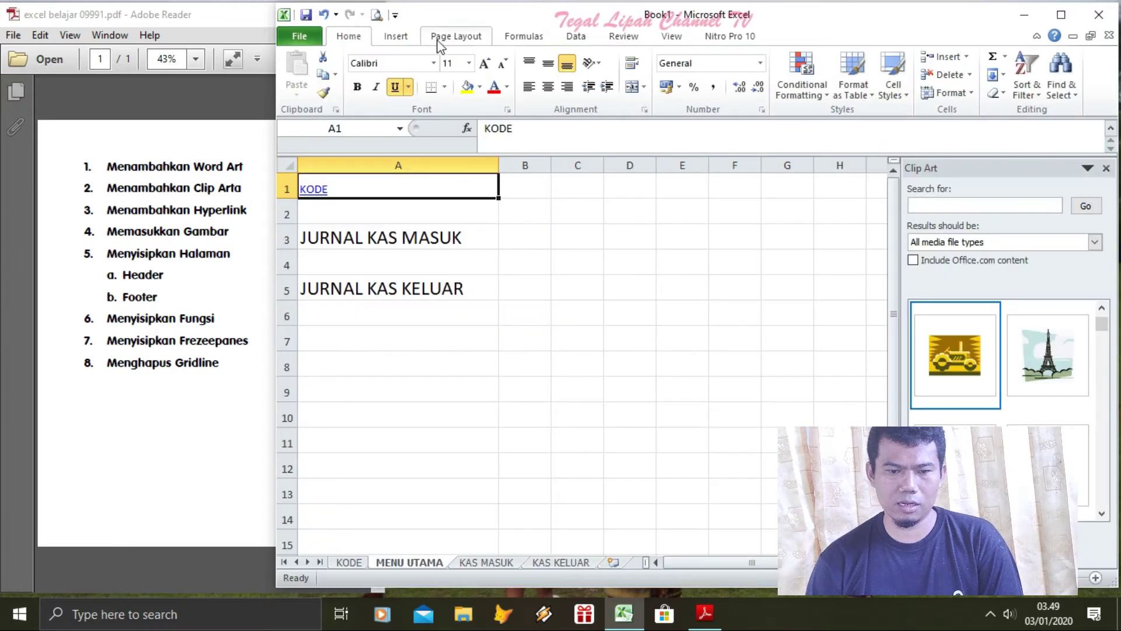
pyautogui.click(468, 63)
pyautogui.click(451, 165)
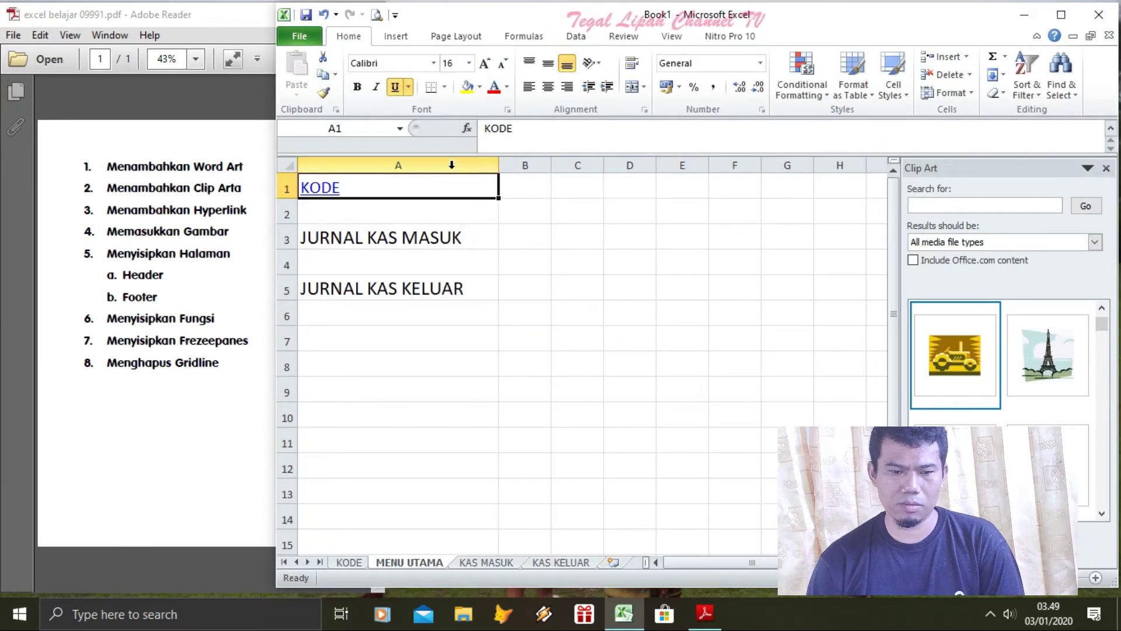
pyautogui.click(433, 63)
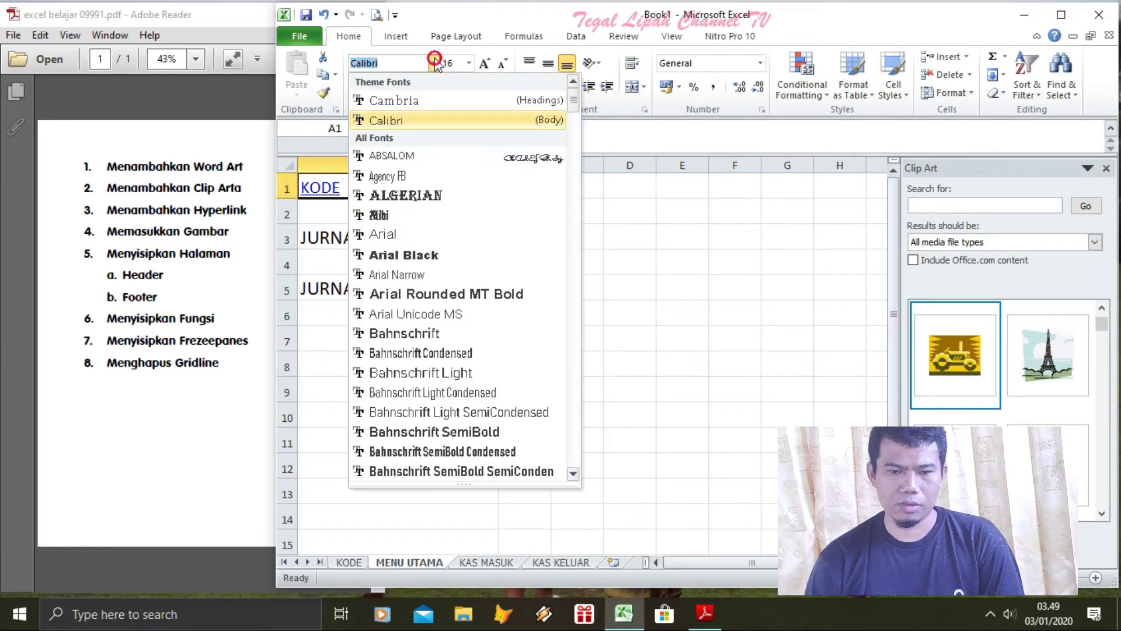
pyautogui.click(407, 215)
pyautogui.click(625, 318)
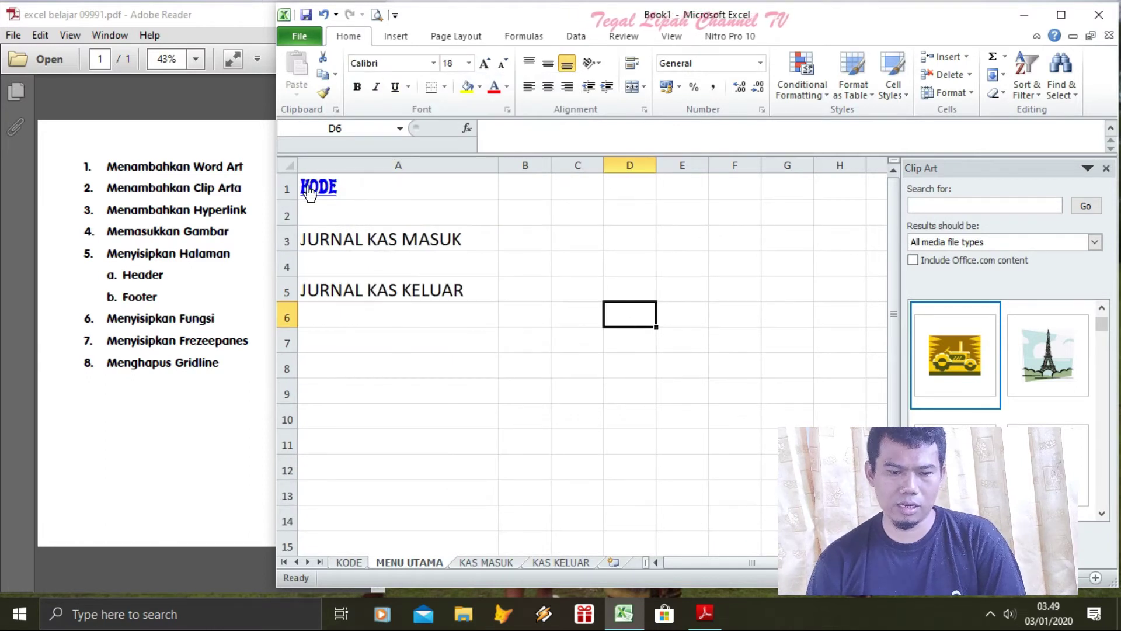
# Test the KODE and MENU UTAMA links, ending on the KODE sheet
pyautogui.click(309, 191)
pyautogui.click(436, 217)
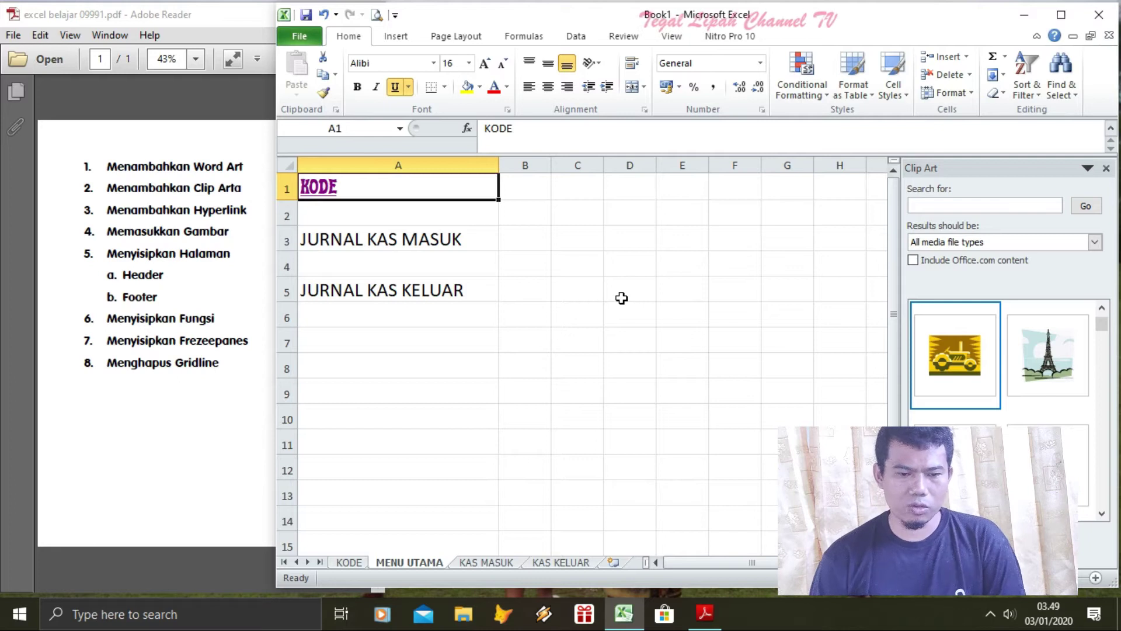
pyautogui.click(350, 564)
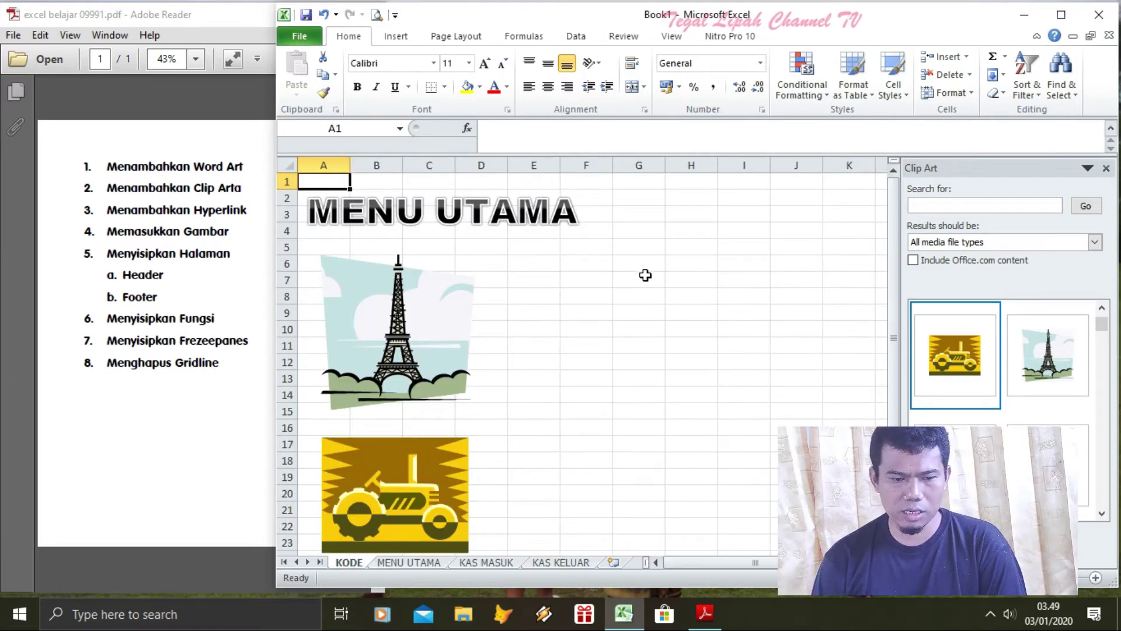
# Insert the dimpie package picture at cell E6 and enlarge it to about 8.71 × 9.95 cm
pyautogui.click(642, 275)
pyautogui.click(554, 265)
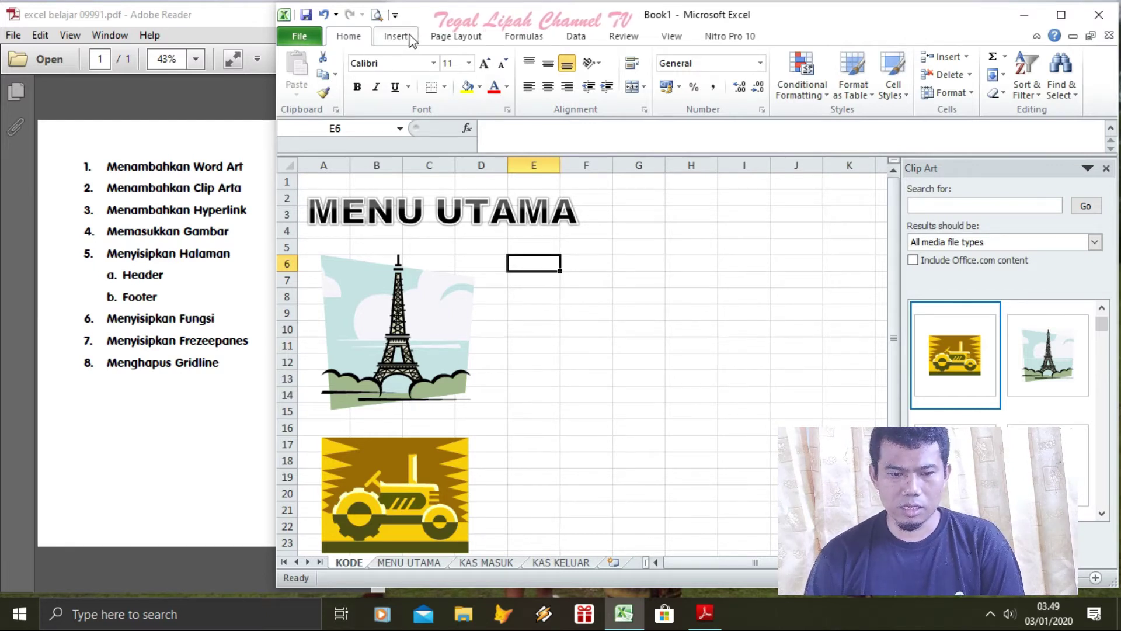
pyautogui.click(412, 39)
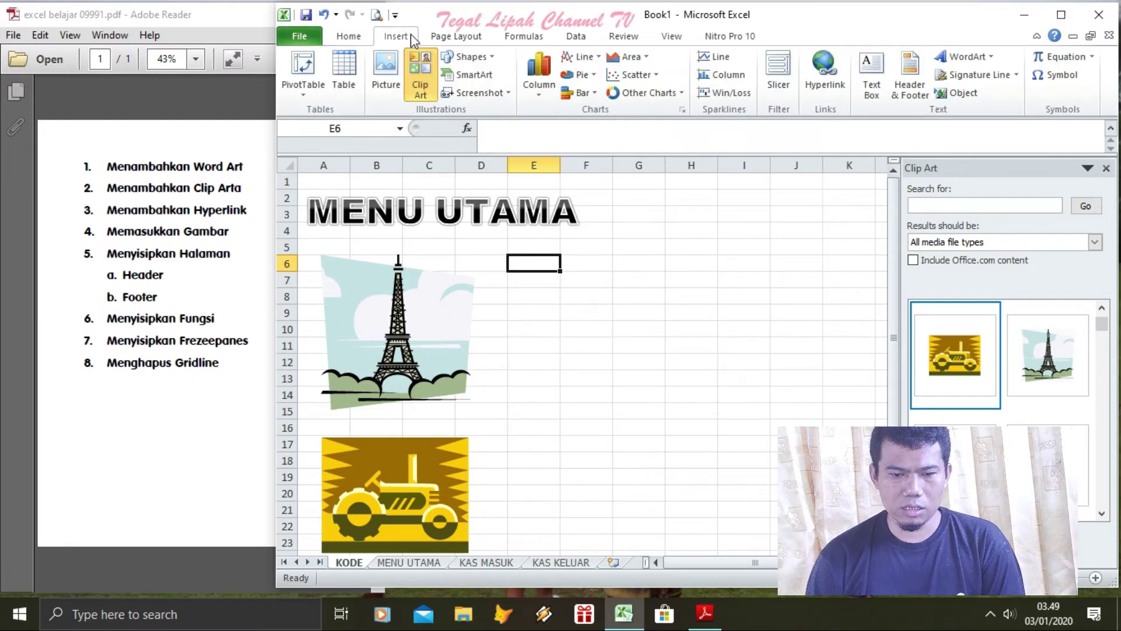
pyautogui.click(384, 74)
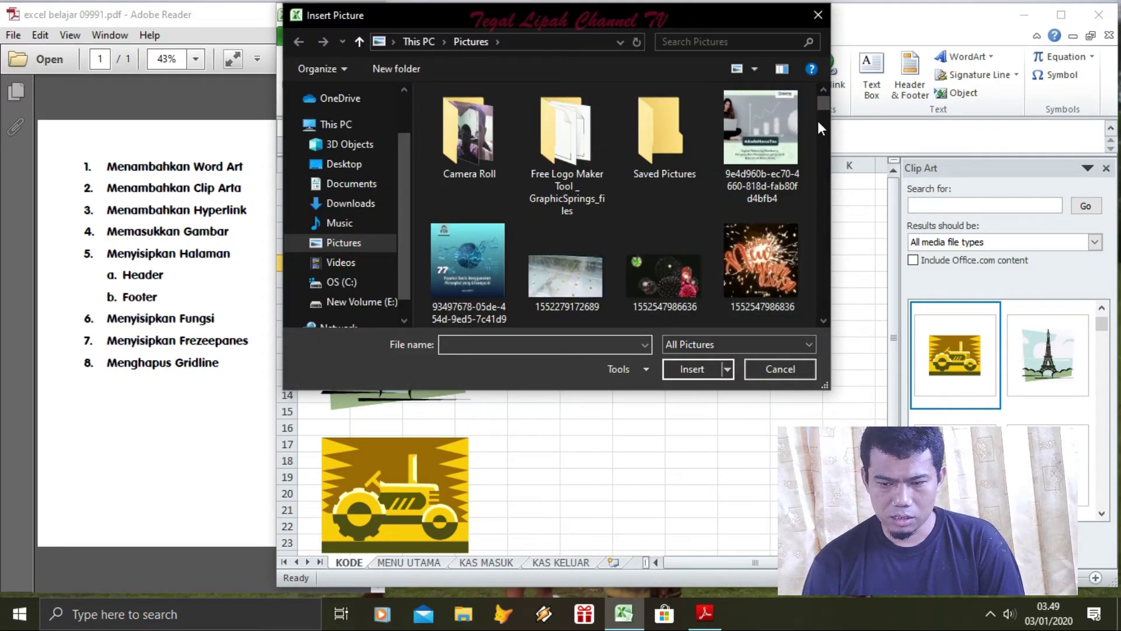
pyautogui.scroll(-5, 818, 125)
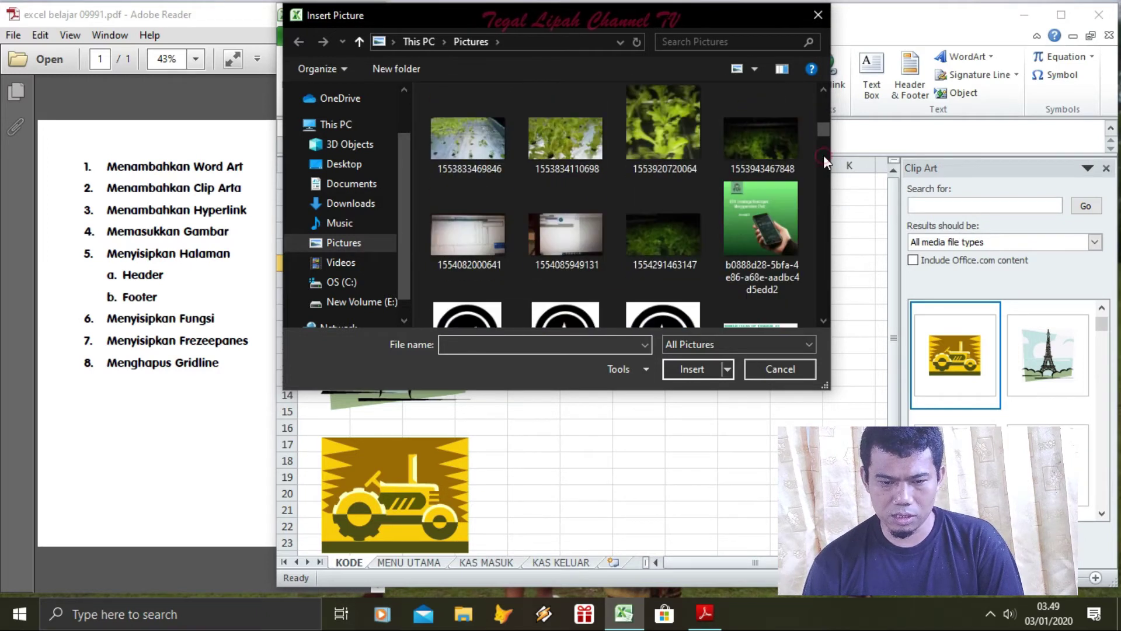
pyautogui.scroll(-3, 823, 156)
pyautogui.click(765, 225)
pyautogui.click(692, 368)
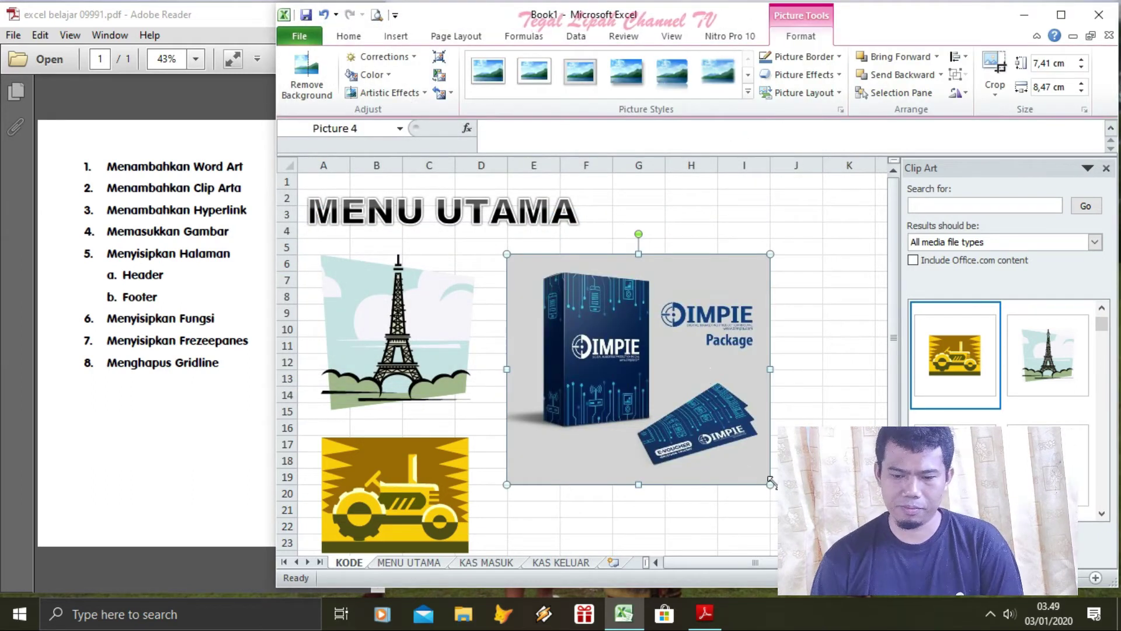
pyautogui.moveTo(772, 483); pyautogui.dragTo(815, 524)
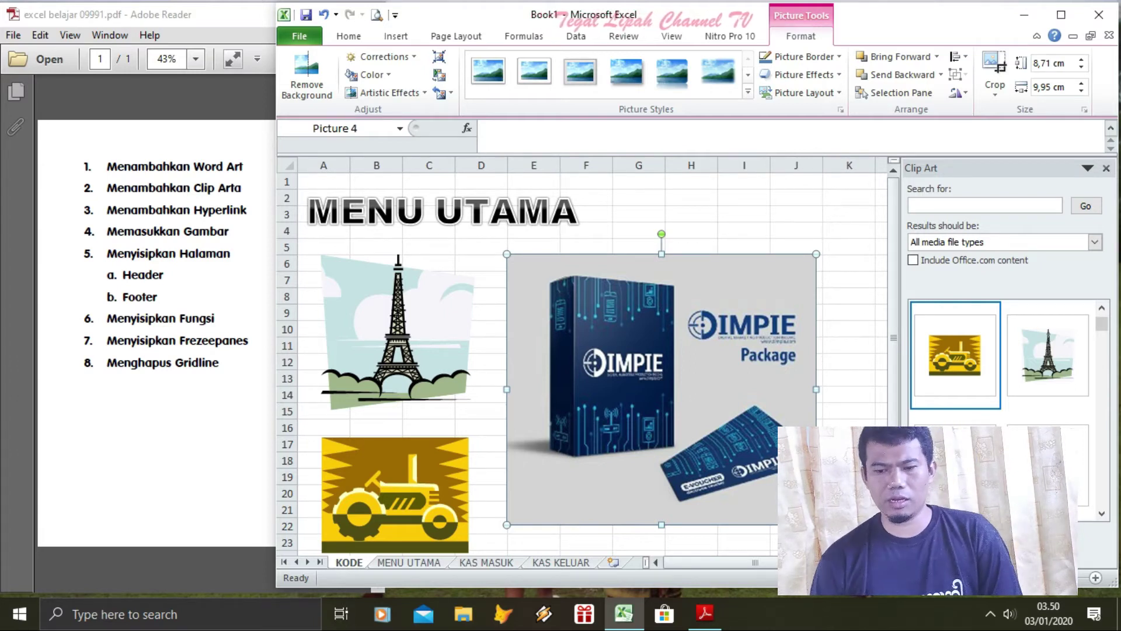
pyautogui.click(684, 222)
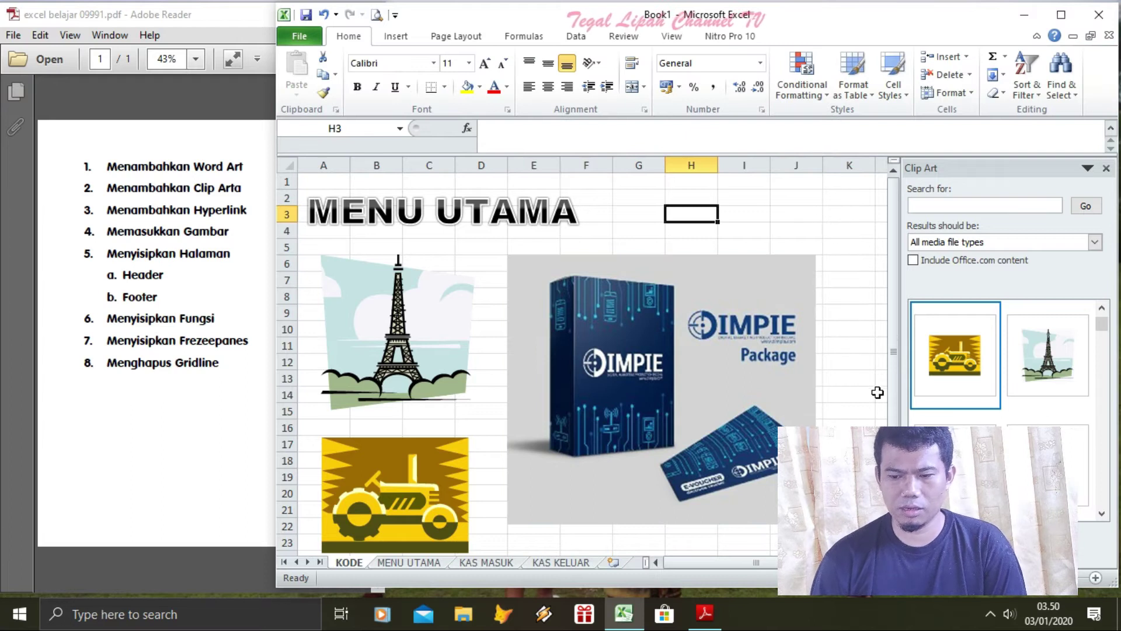
# Close the Clip Art pane and delete the Eiffel tower, package picture and tractor images
pyautogui.click(1106, 168)
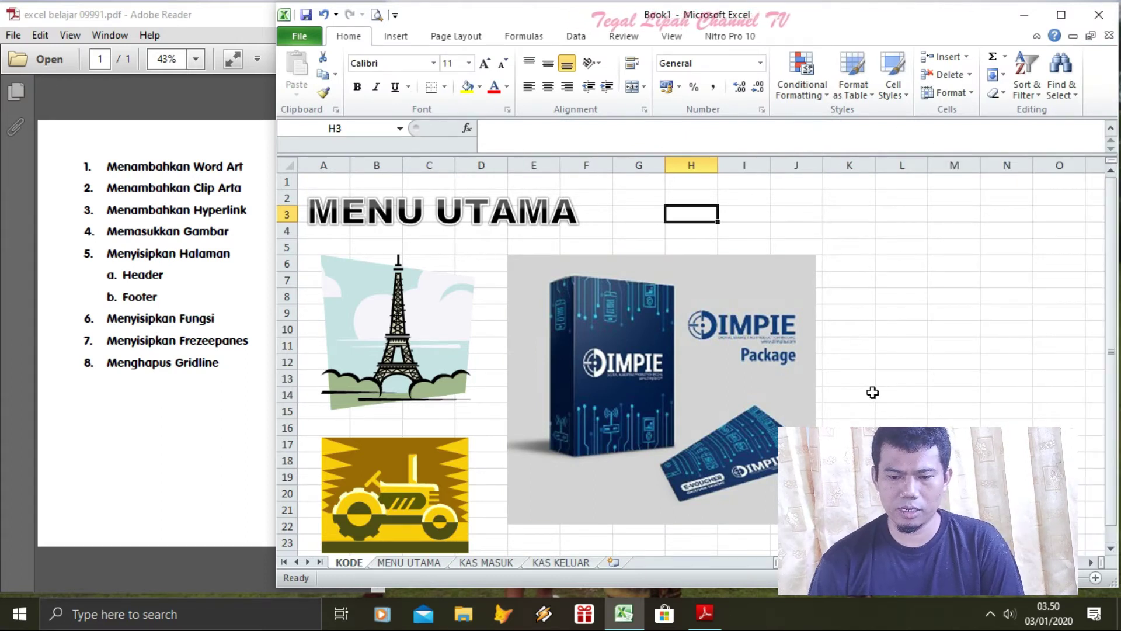
pyautogui.click(477, 330)
pyautogui.press('Delete')
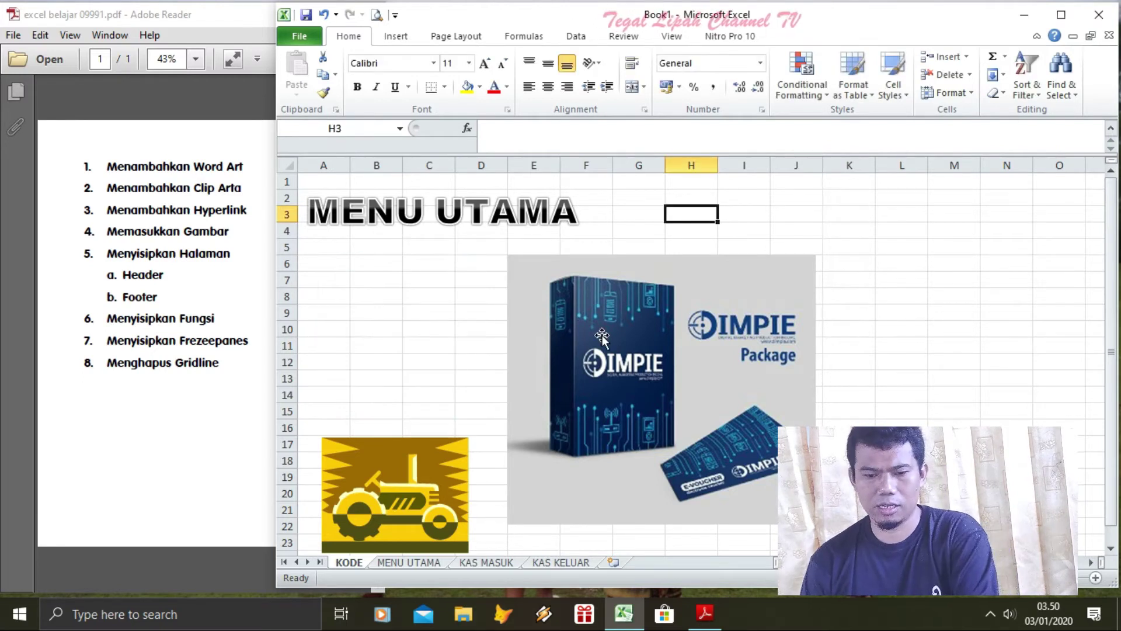
pyautogui.click(601, 339)
pyautogui.press('Delete')
pyautogui.click(393, 459)
pyautogui.press('Delete')
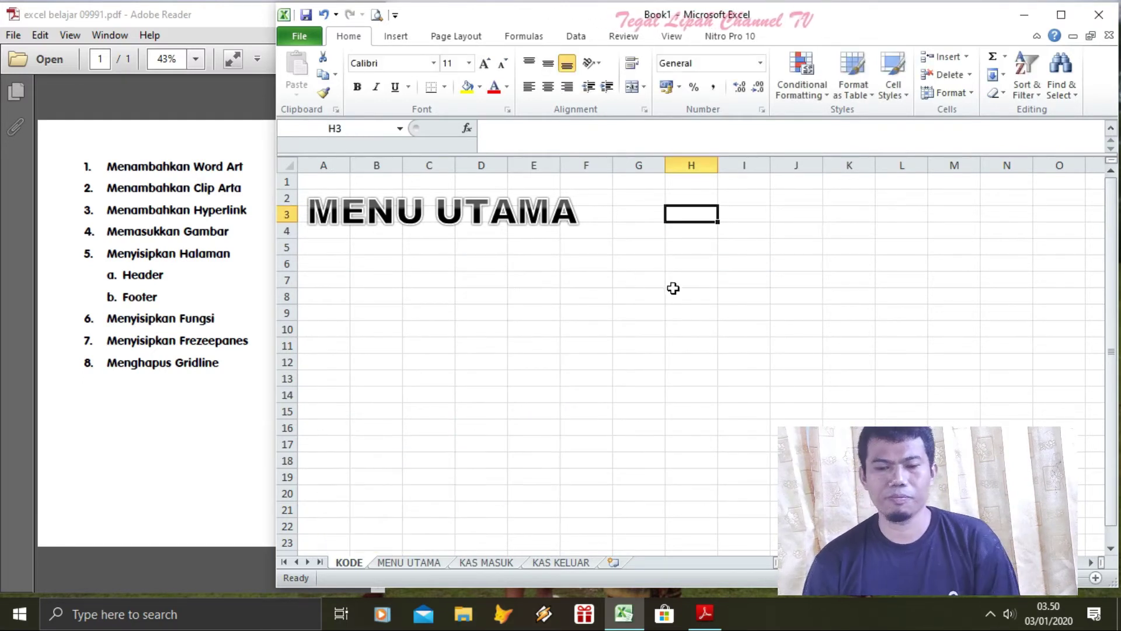
# Delete the MENU UTAMA WordArt title from the sheet
pyautogui.rightClick(541, 233)
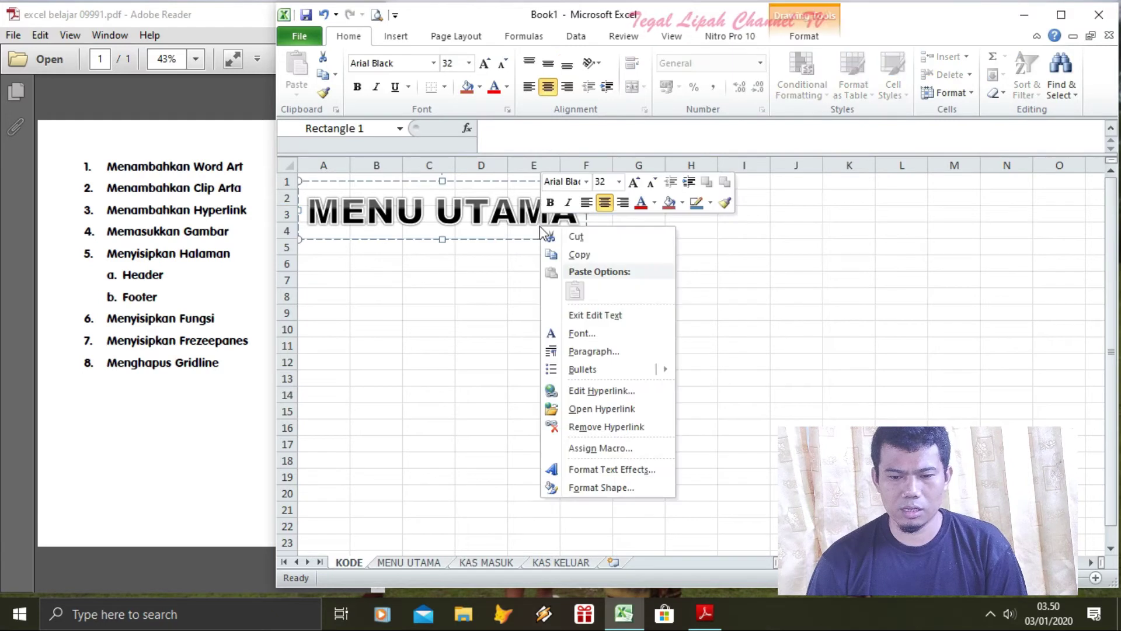
pyautogui.click(493, 181)
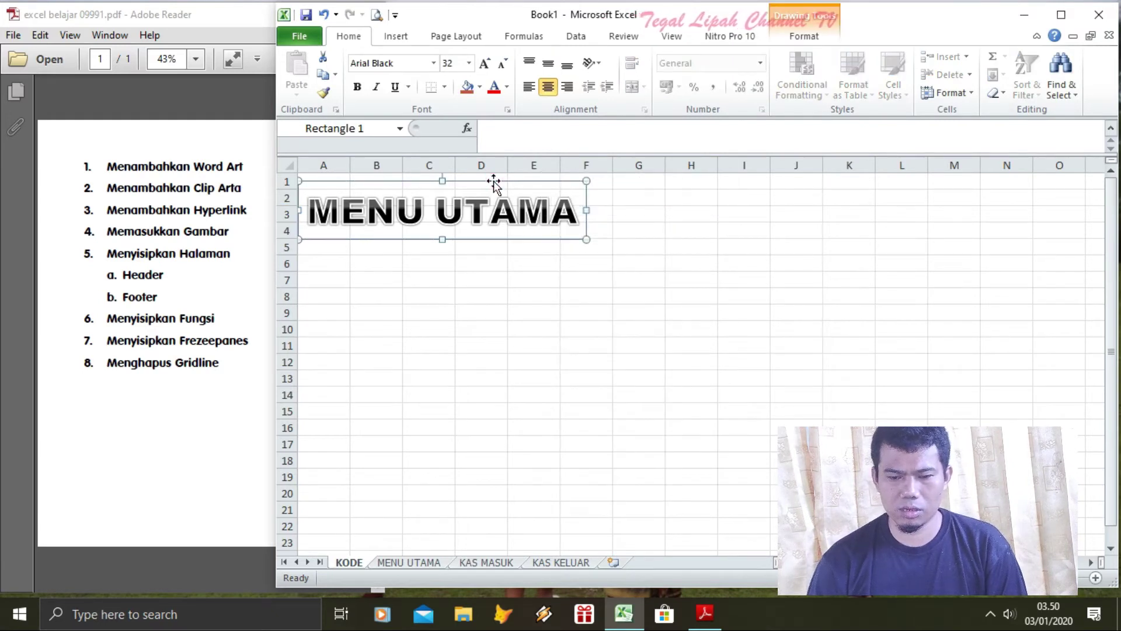
pyautogui.press('Delete')
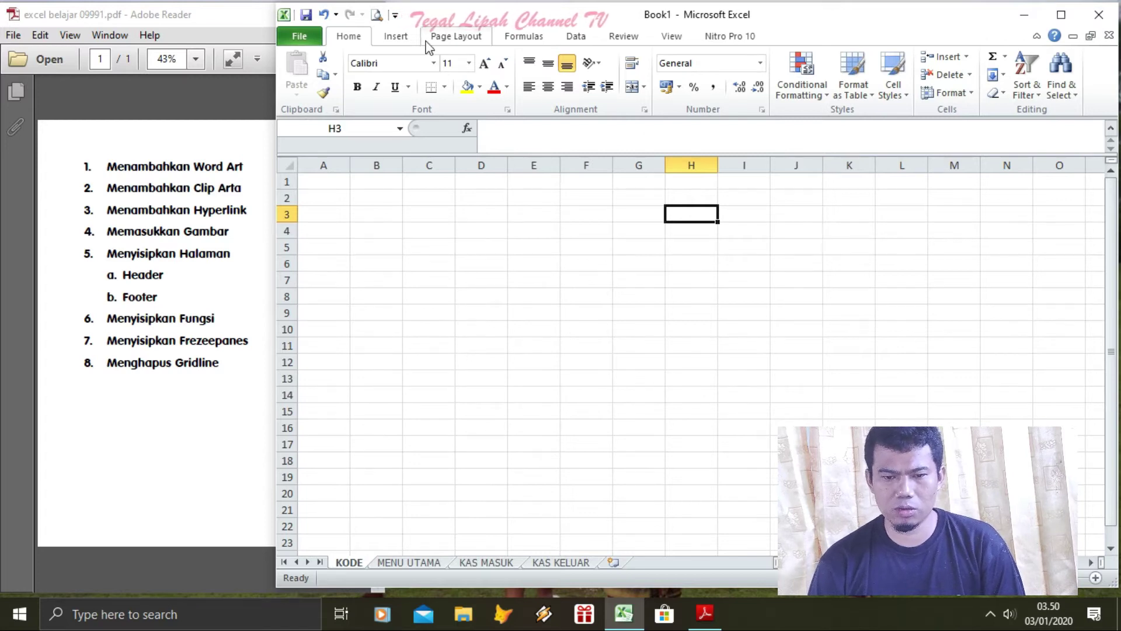
pyautogui.click(550, 38)
pyautogui.click(577, 37)
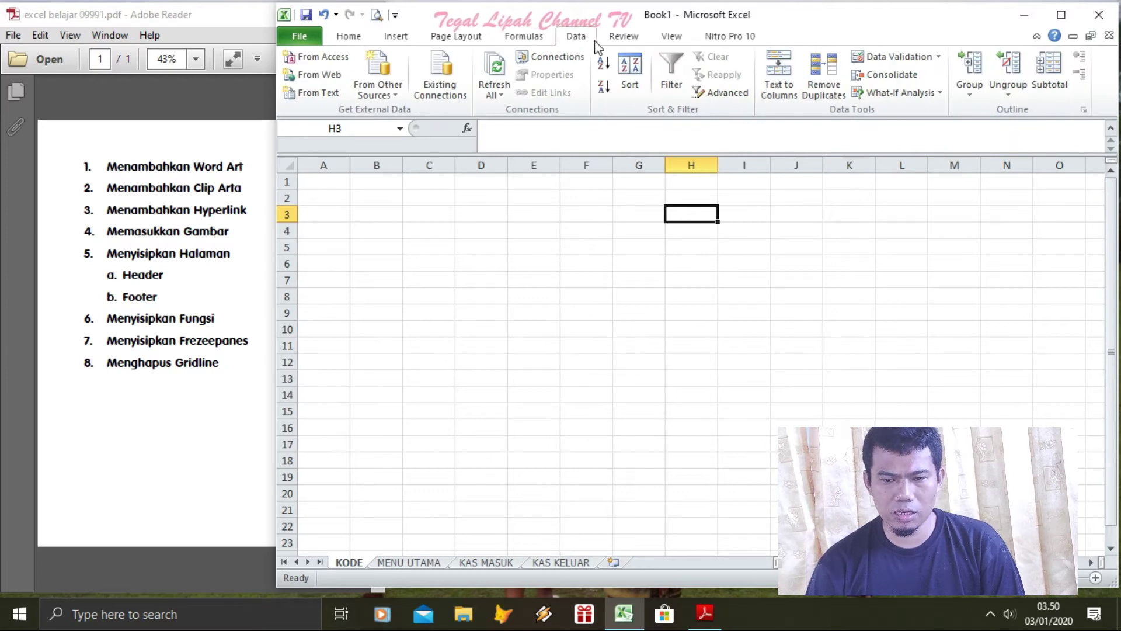
pyautogui.click(456, 39)
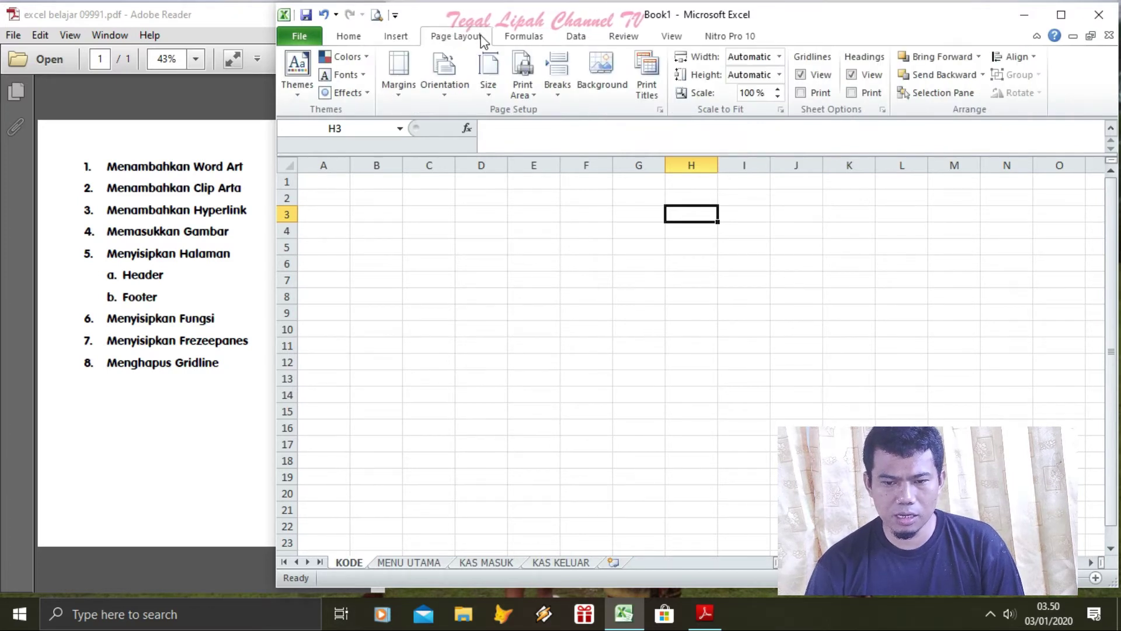
pyautogui.click(602, 70)
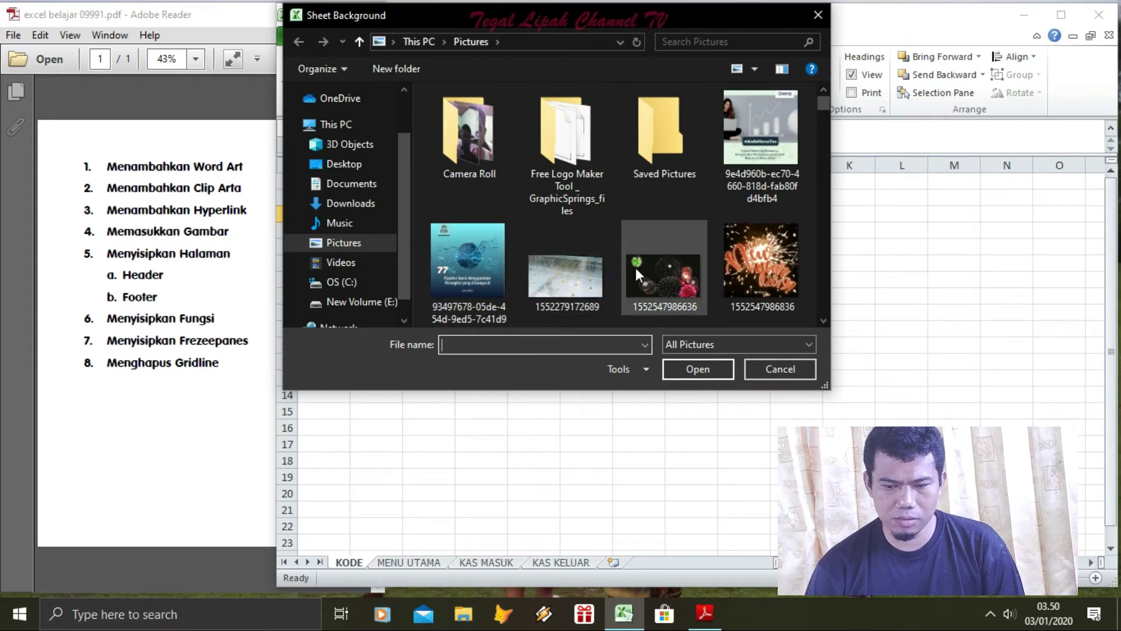
pyautogui.click(654, 270)
pyautogui.click(693, 369)
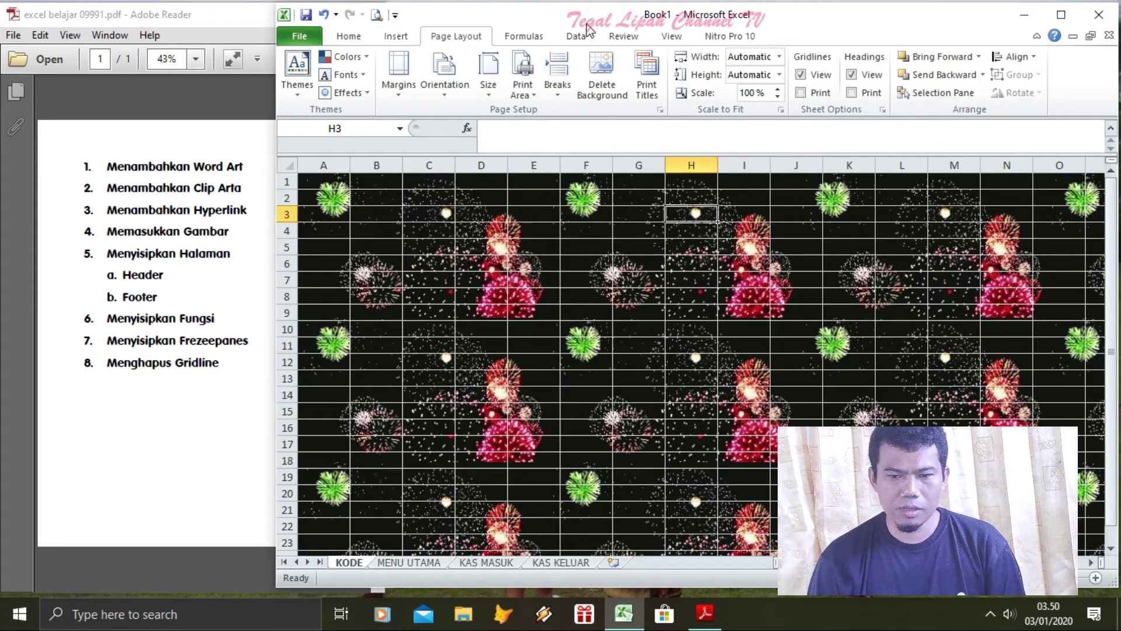
pyautogui.click(604, 82)
pyautogui.click(460, 214)
pyautogui.click(327, 181)
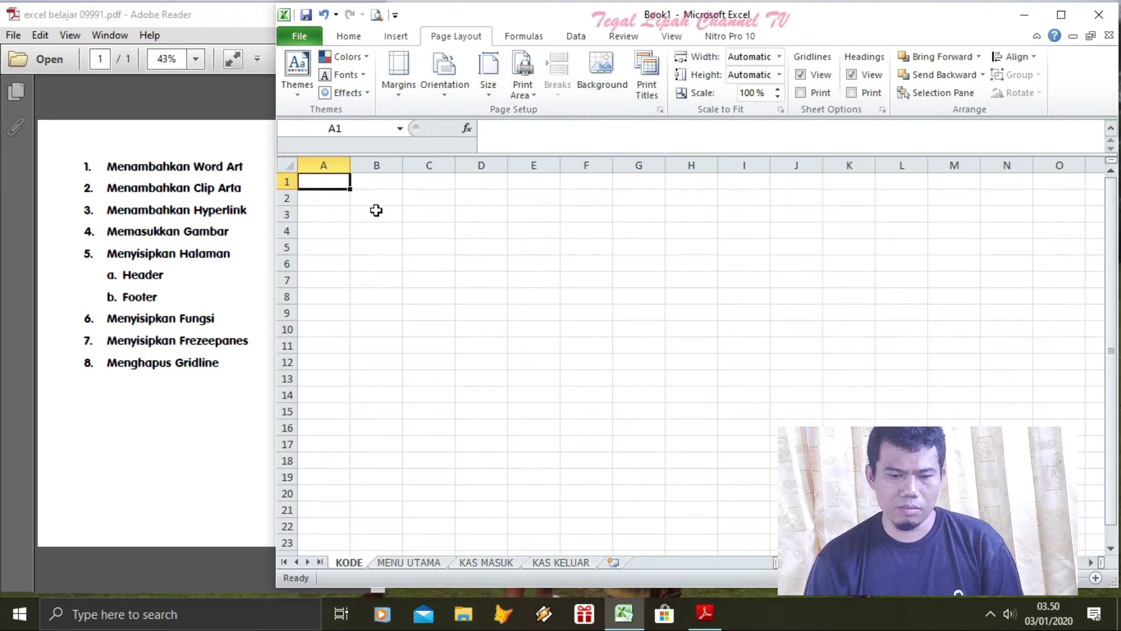
# Add a &[Page] page-number code to the centre header in page layout view
pyautogui.rightClick(396, 37)
pyautogui.click(384, 39)
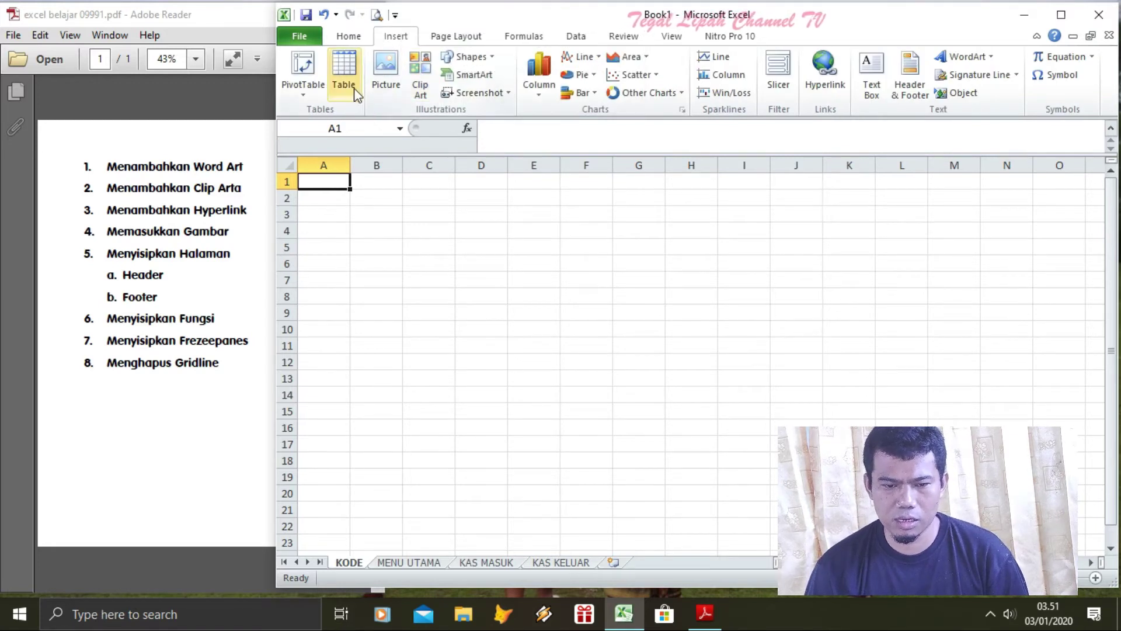
pyautogui.click(918, 100)
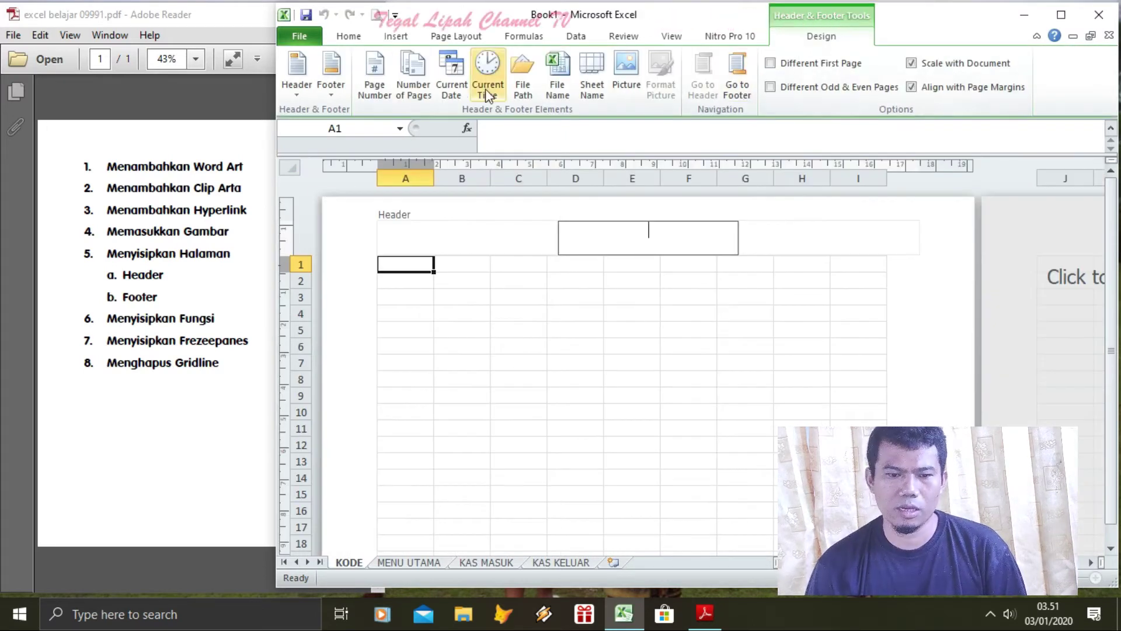
pyautogui.click(376, 93)
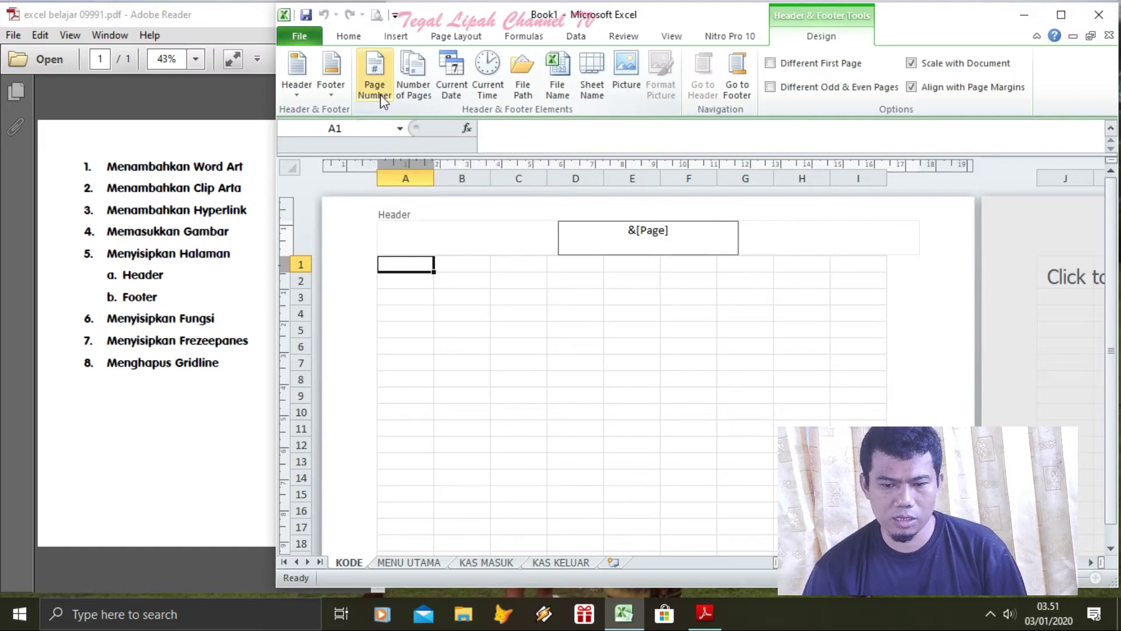
pyautogui.click(708, 283)
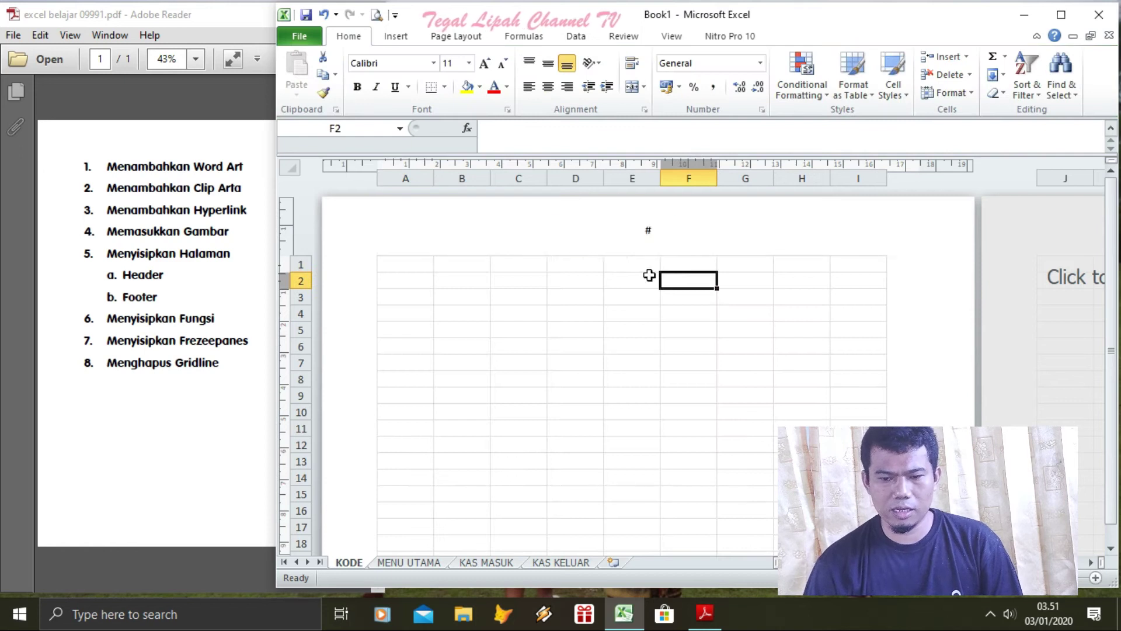
# Replace test text in A3 with 'YANG BERTANDA TANGAN DI BAWAH INI :'
pyautogui.click(422, 295)
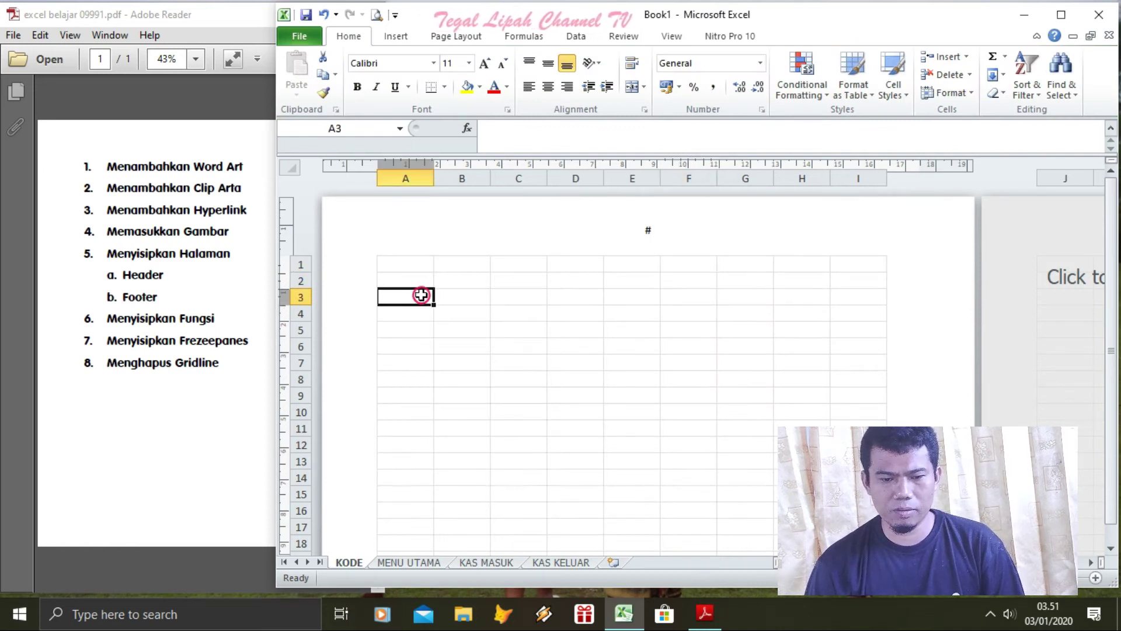
pyautogui.write('SAKJKJAKDF')
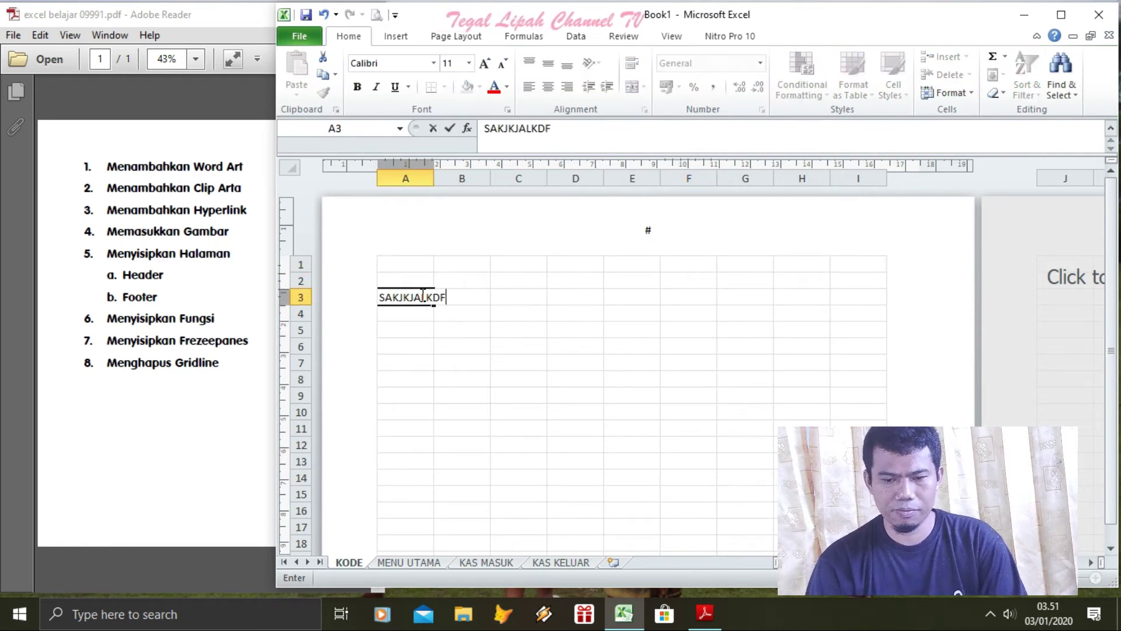
pyautogui.press('Return')
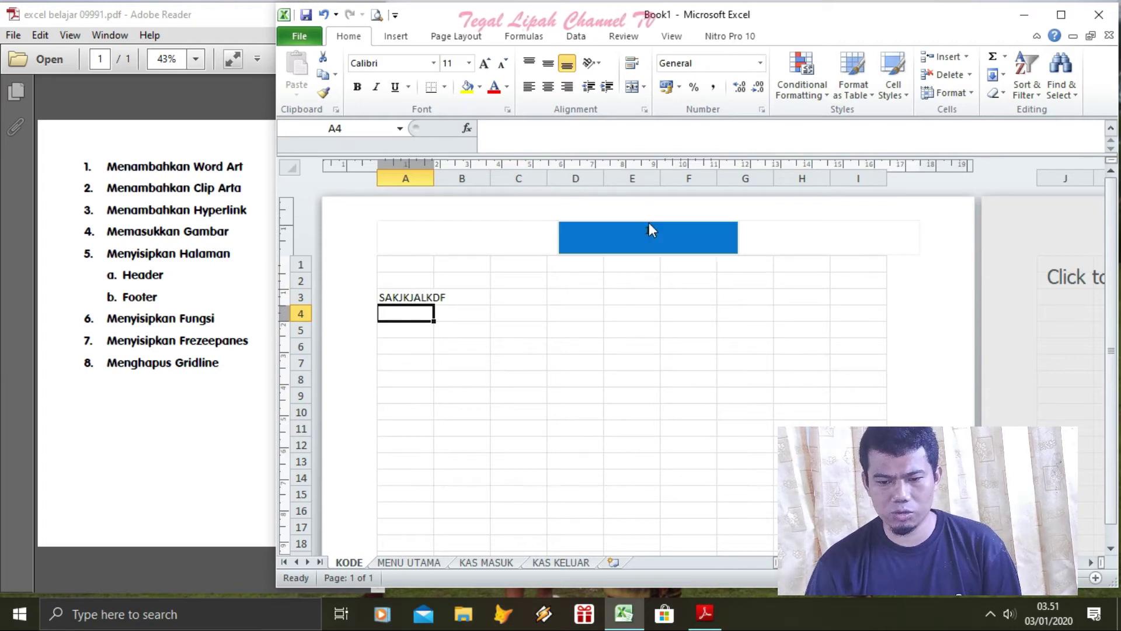
pyautogui.click(406, 295)
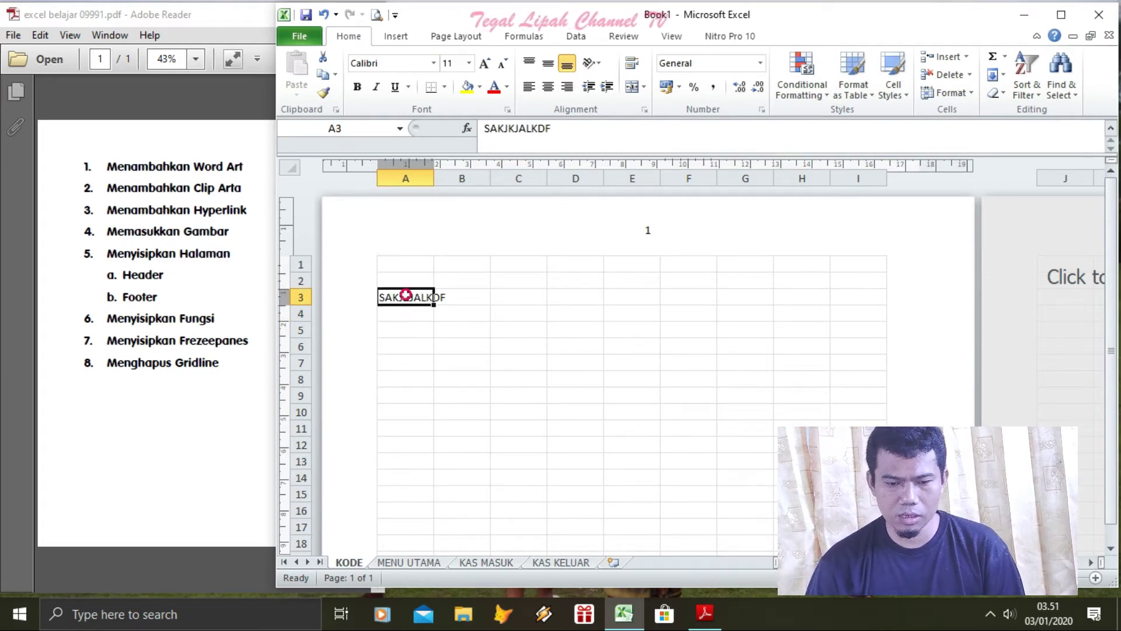
pyautogui.write('YANG BER')
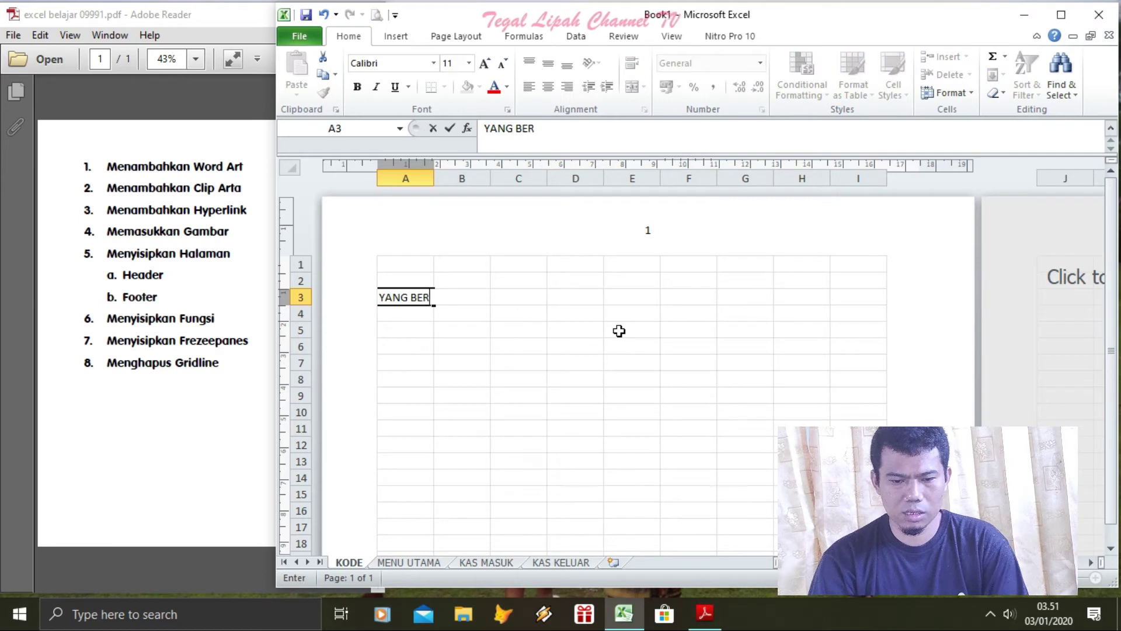
pyautogui.write('TANDA TANGA')
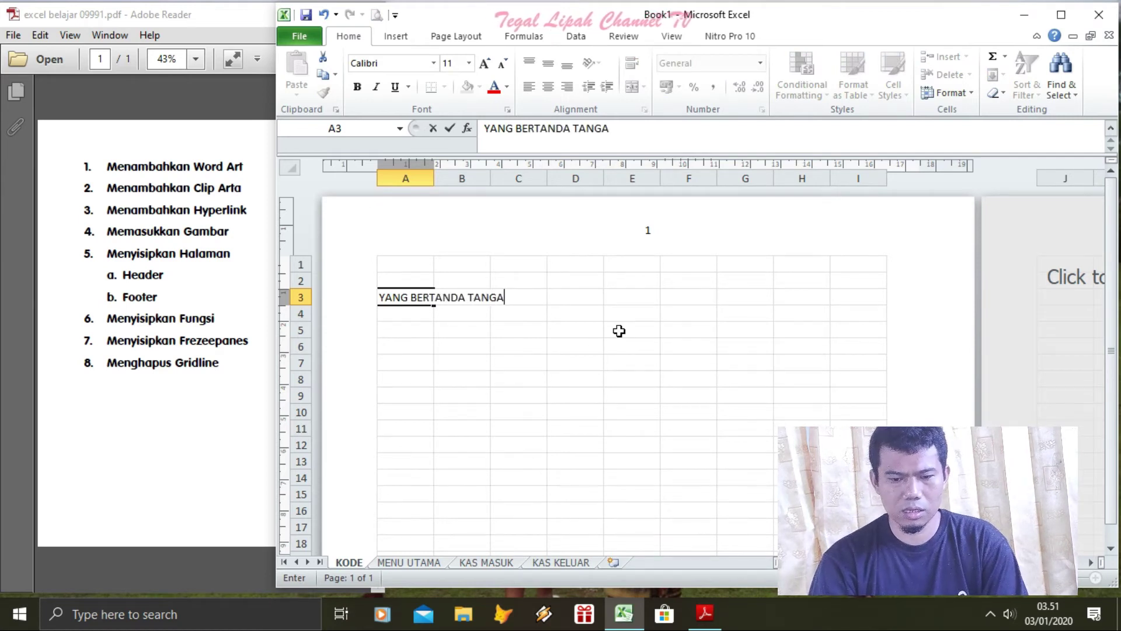
pyautogui.write('N DI BAWAH INI ')
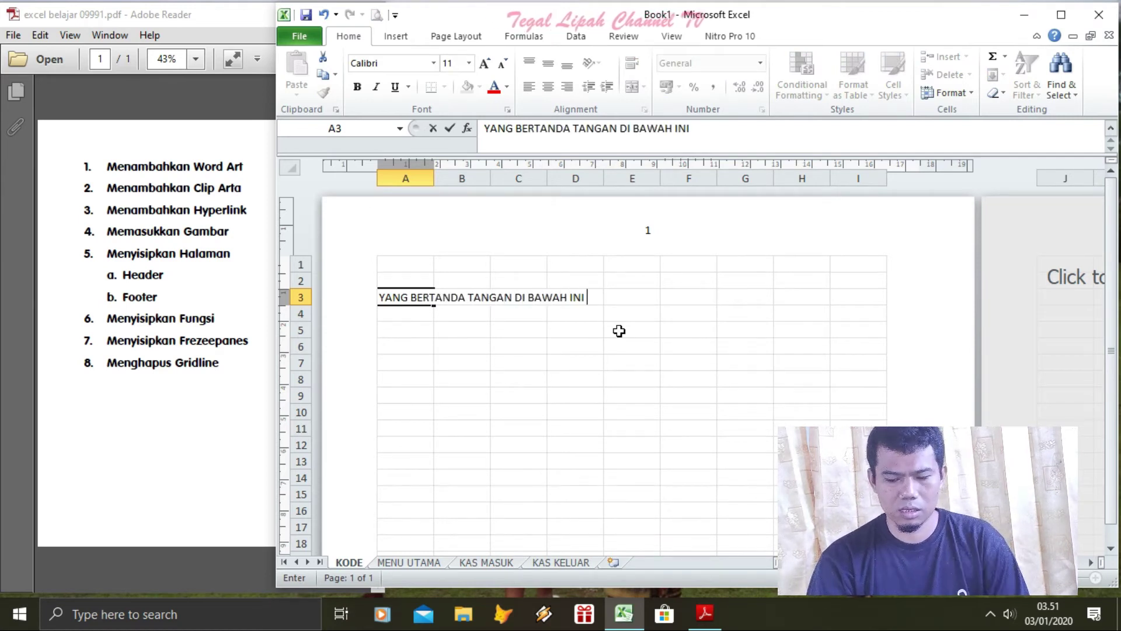
pyautogui.write(':')
pyautogui.press('Return')
pyautogui.press('Return')
pyautogui.press('Return')
pyautogui.press('Return')
pyautogui.press('Return')
pyautogui.press('Return')
pyautogui.press('Return')
pyautogui.press('Return')
pyautogui.press('Return')
pyautogui.press('Return')
pyautogui.press('Return')
pyautogui.press('Return')
pyautogui.press('Return')
pyautogui.press('Return')
pyautogui.press('Return')
pyautogui.press('Return')
pyautogui.press('Return')
pyautogui.press('Return')
pyautogui.press('Return')
pyautogui.press('Return')
pyautogui.press('Return')
pyautogui.press('Return')
pyautogui.press('Return')
pyautogui.press('Return')
pyautogui.press('Return')
pyautogui.press('Return')
pyautogui.press('Return')
pyautogui.press('Return')
pyautogui.press('Return')
pyautogui.press('Return')
pyautogui.press('Return')
pyautogui.press('Return')
pyautogui.press('Return')
pyautogui.press('Return')
pyautogui.press('Return')
pyautogui.press('Return')
pyautogui.press('Return')
pyautogui.press('Return')
pyautogui.press('Return')
# Enter the signer's name in cell A51 on page 2
pyautogui.press('Up')
pyautogui.press('Up')
pyautogui.press('Up')
pyautogui.press('Up')
pyautogui.press('Up')
pyautogui.press('Up')
pyautogui.press('Up')
pyautogui.press('Up')
pyautogui.press('Up')
pyautogui.press('Up')
pyautogui.press('Up')
pyautogui.press('Up')
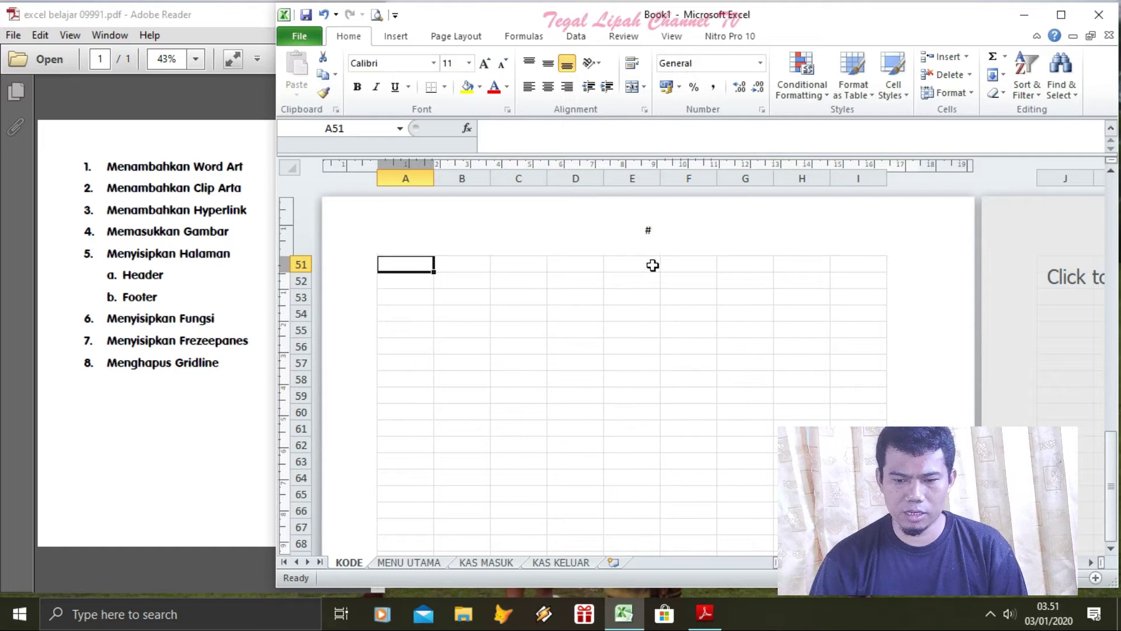
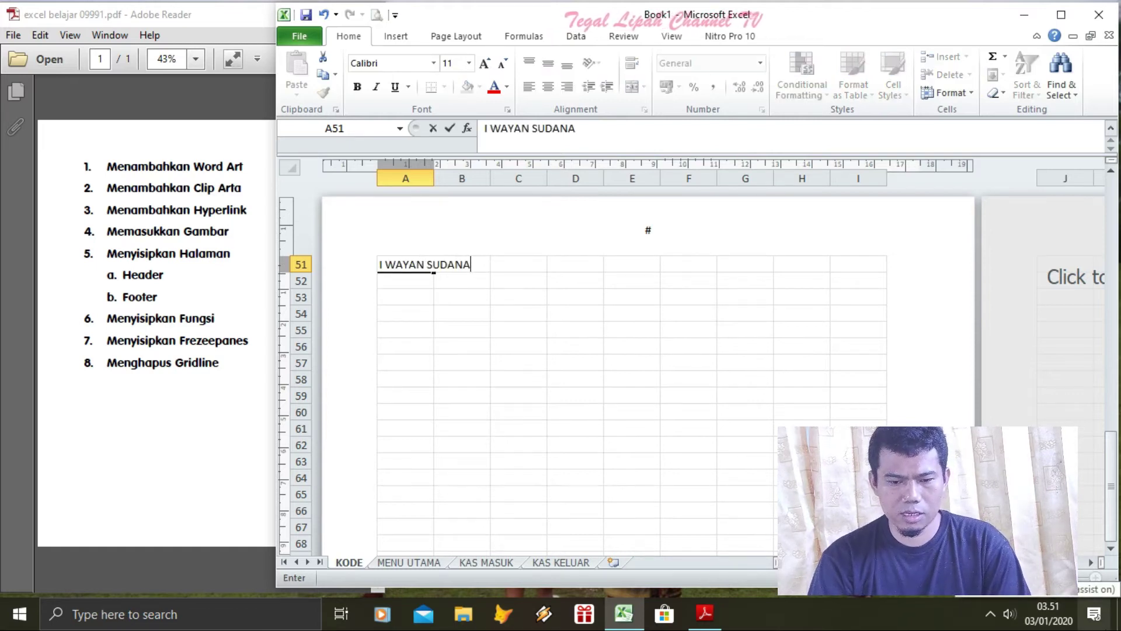
pyautogui.press('Return')
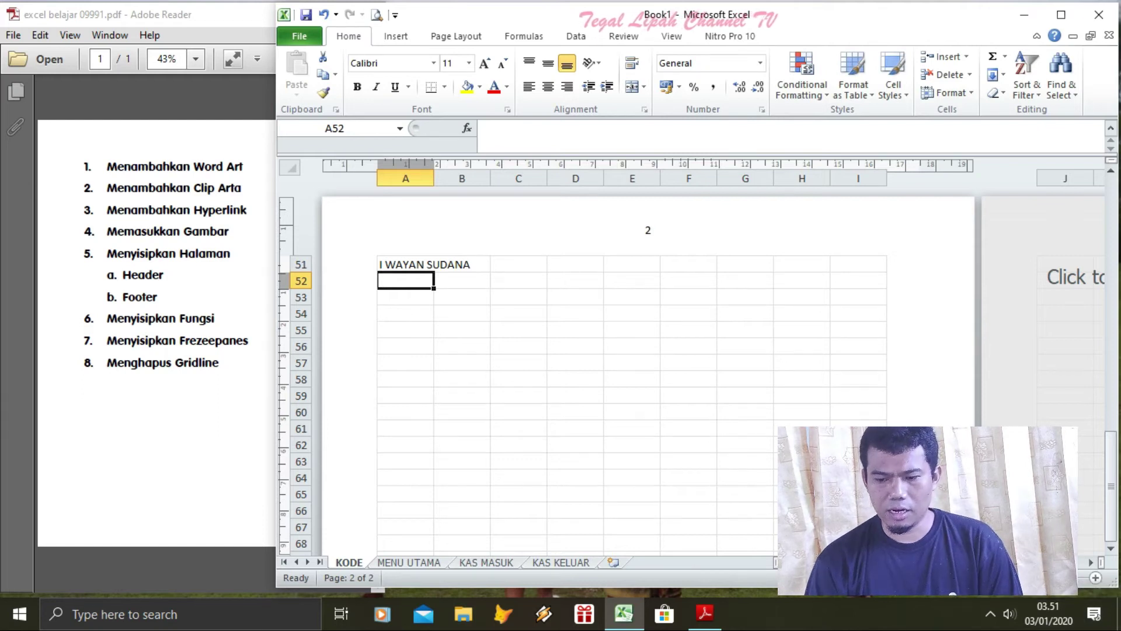
pyautogui.moveTo(1112, 503); pyautogui.dragTo(1082, 195)
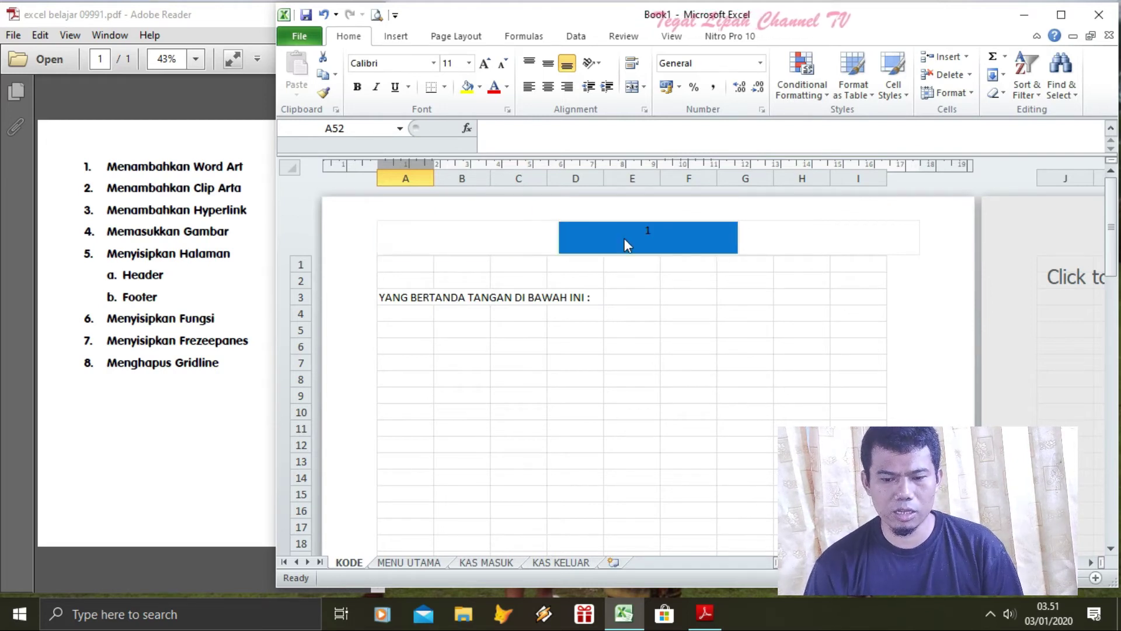
pyautogui.moveTo(1111, 250); pyautogui.dragTo(1112, 444)
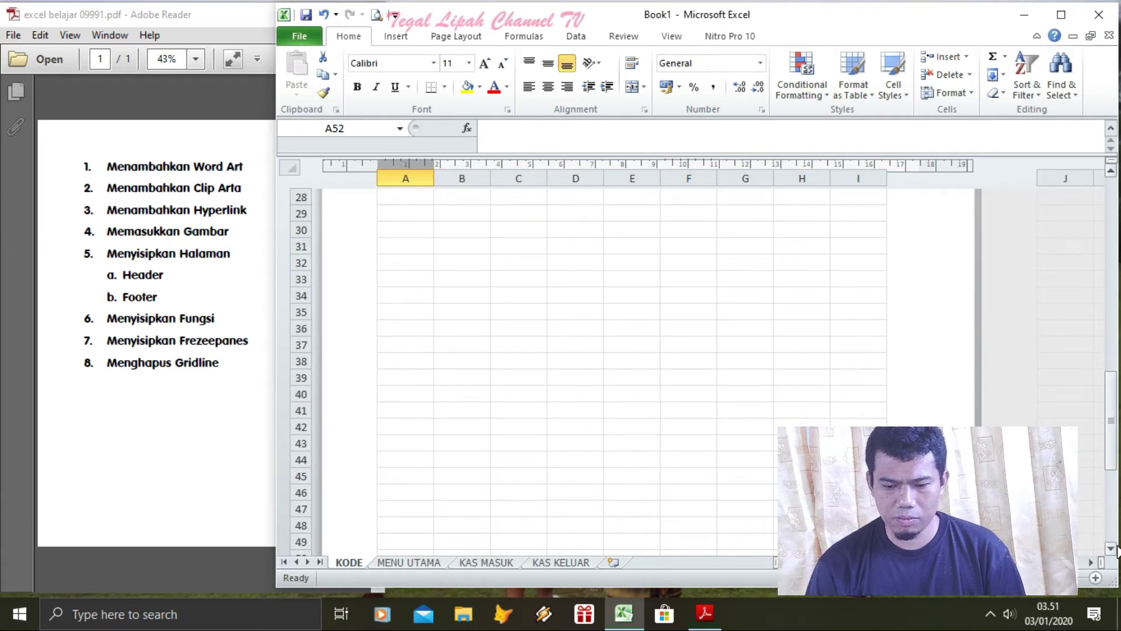
pyautogui.scroll(-3, 655, 422)
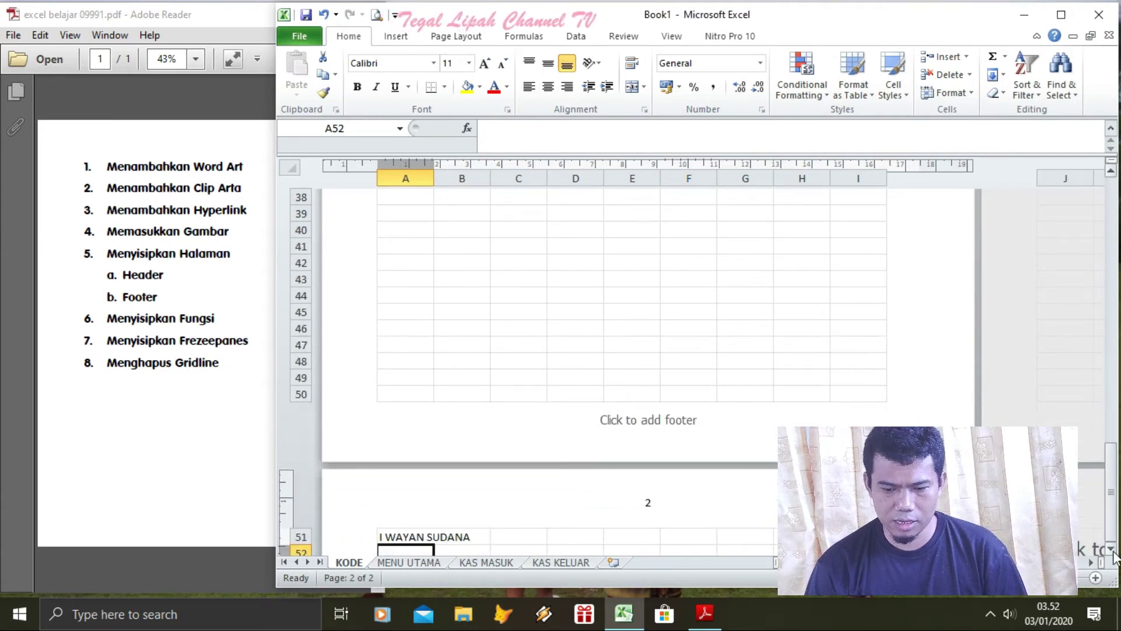
pyautogui.click(655, 421)
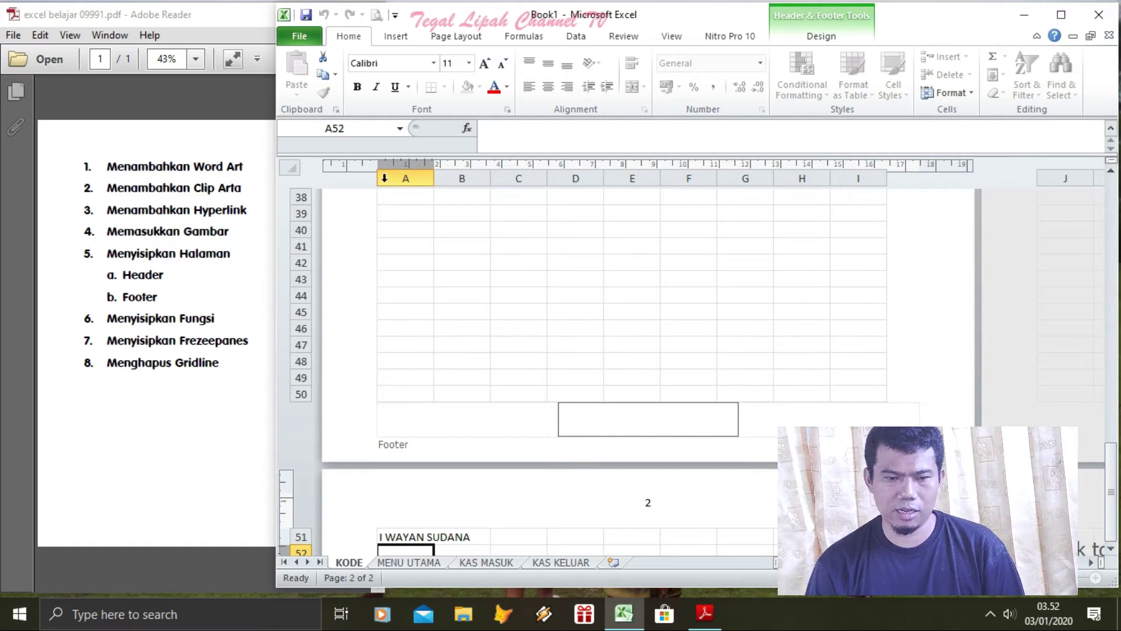
pyautogui.click(397, 38)
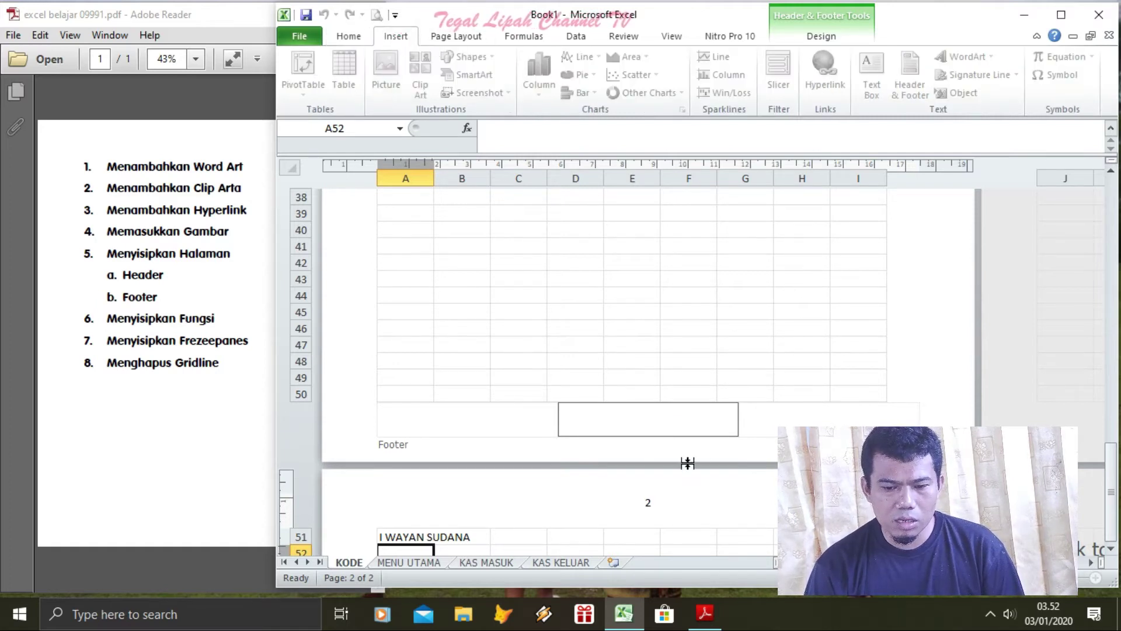
pyautogui.click(705, 311)
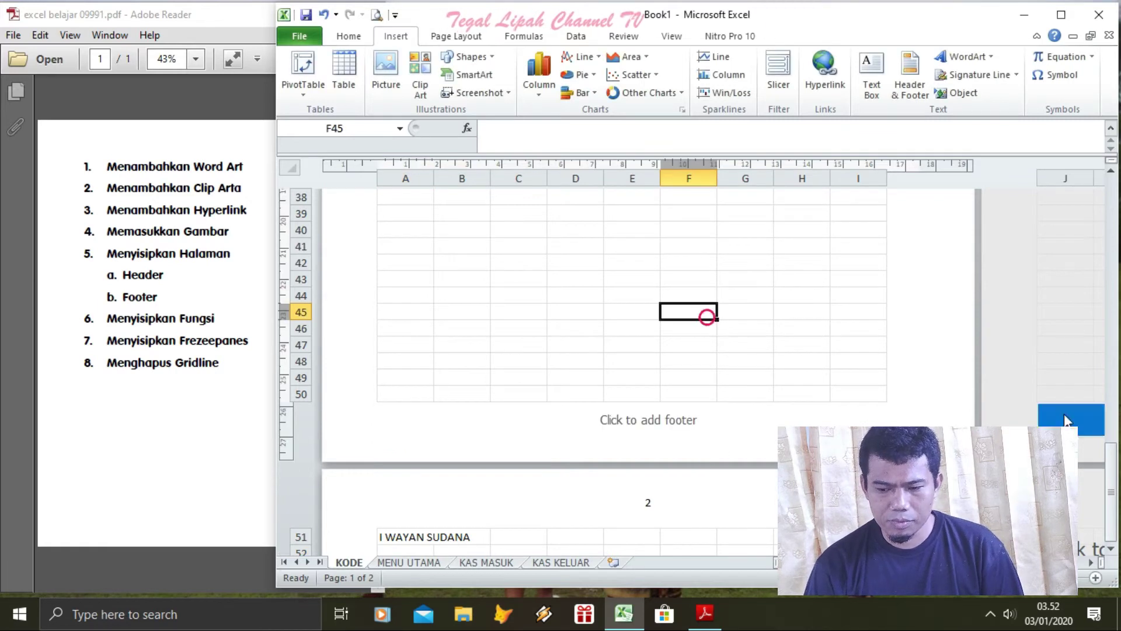
pyautogui.moveTo(1110, 492); pyautogui.dragTo(1098, 163)
# Check the centre header and the footer area, then return to the cells
pyautogui.click(671, 226)
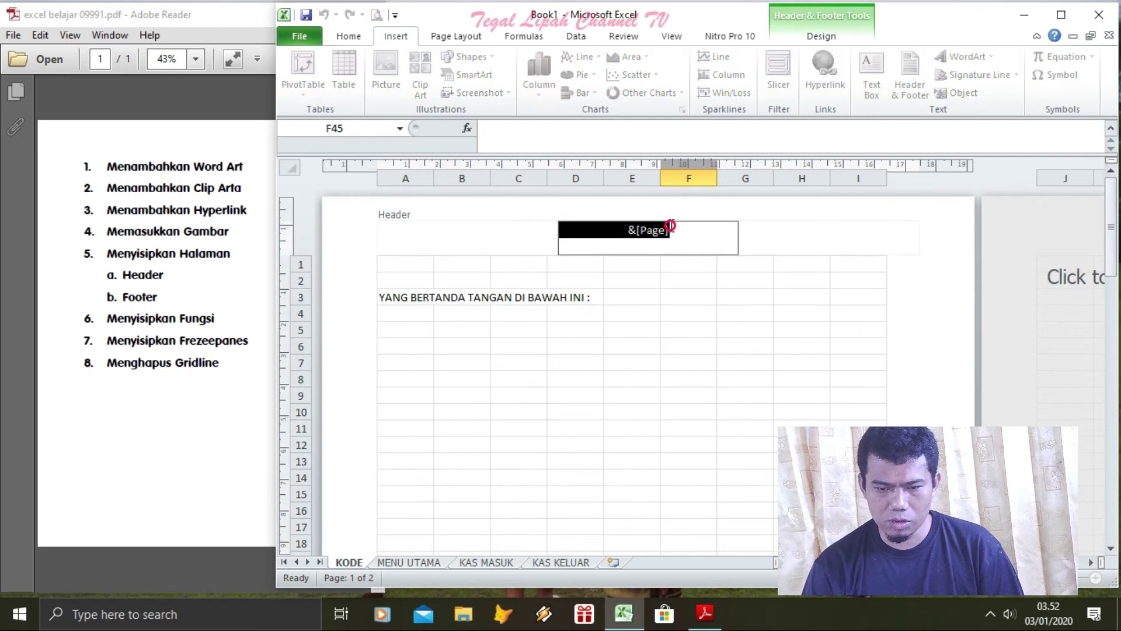
pyautogui.click(707, 235)
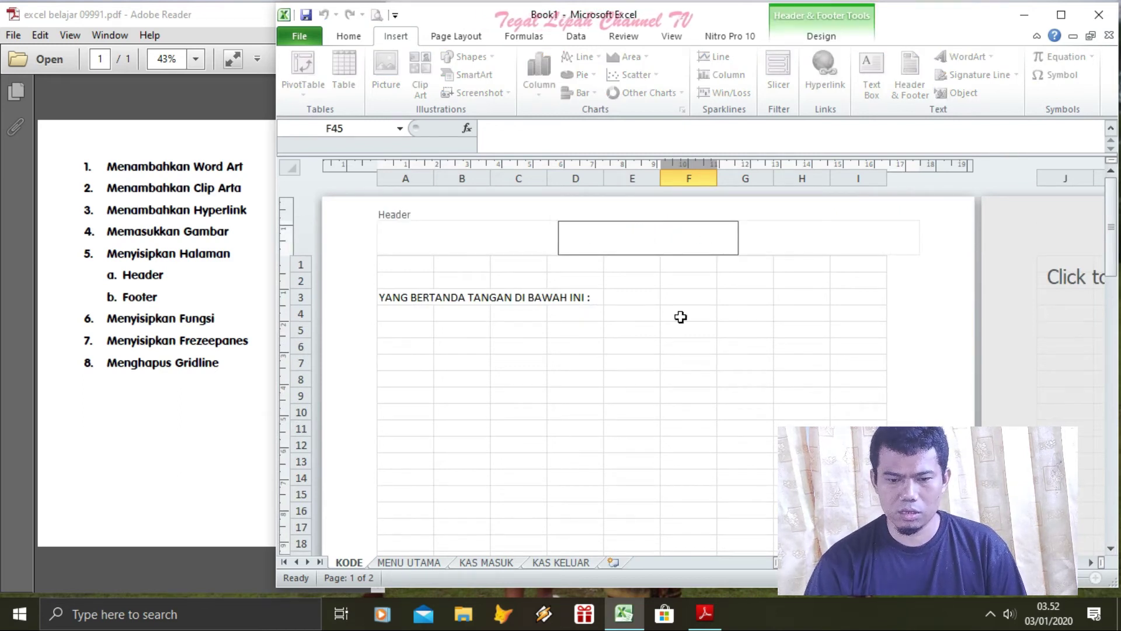
pyautogui.click(681, 380)
pyautogui.moveTo(1115, 252); pyautogui.dragTo(1113, 511)
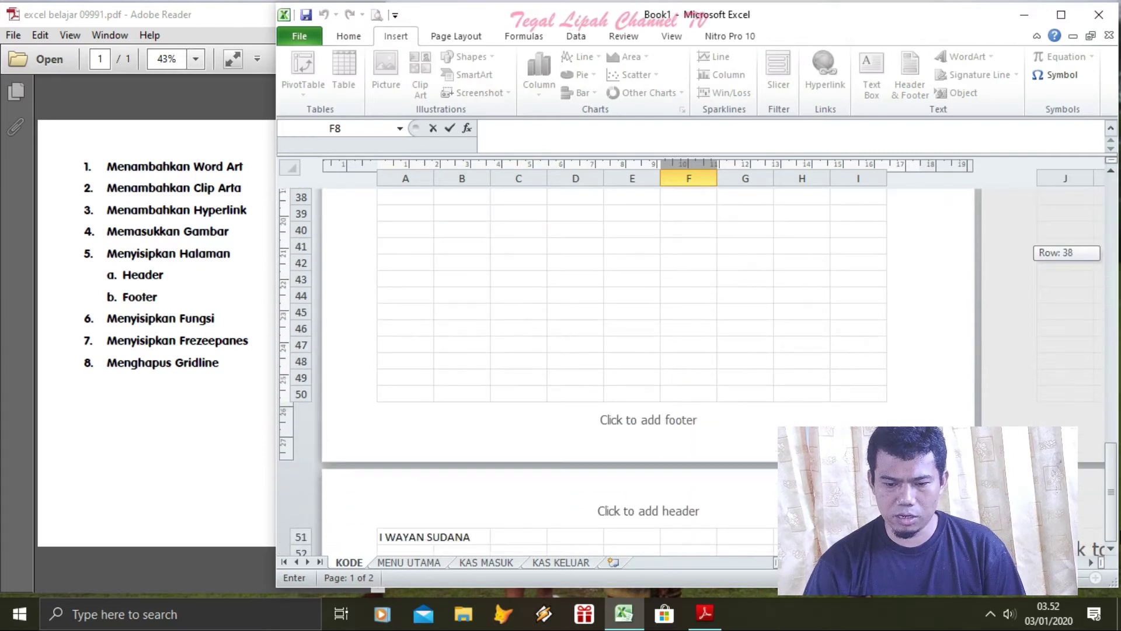
pyautogui.click(660, 422)
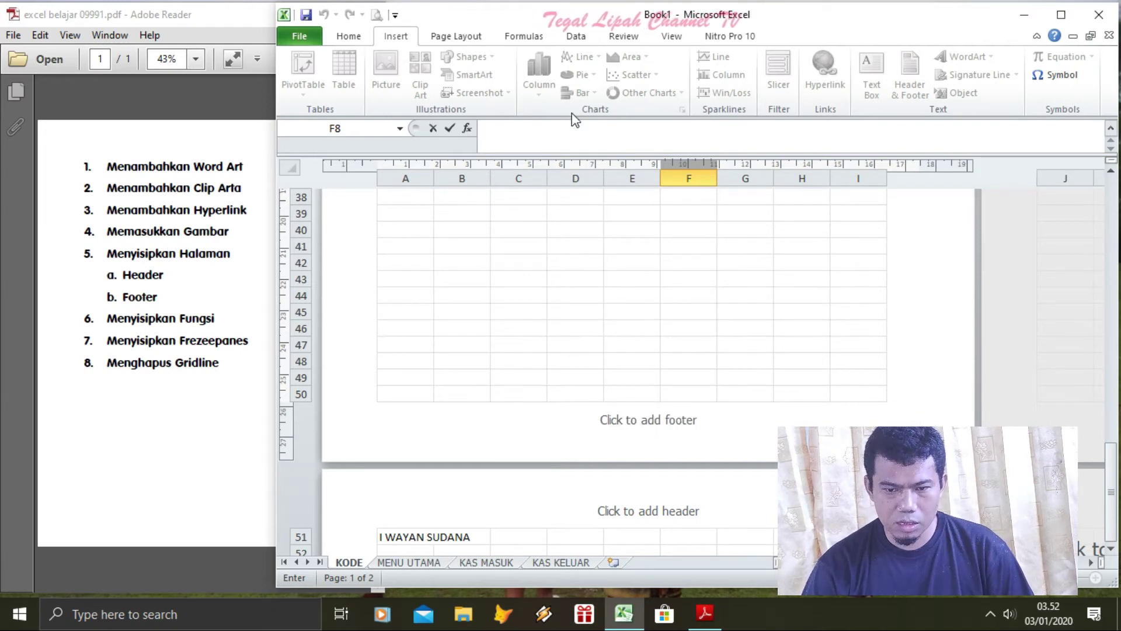
pyautogui.click(481, 276)
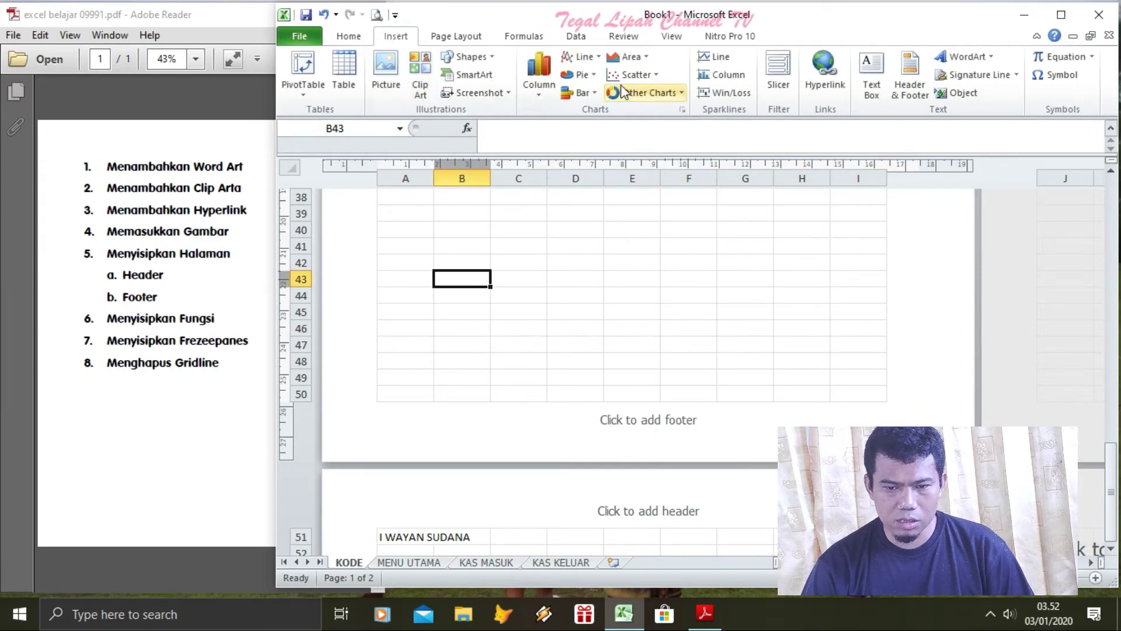
# Apply the 'Page 1' preset footer to the sheet
pyautogui.click(908, 88)
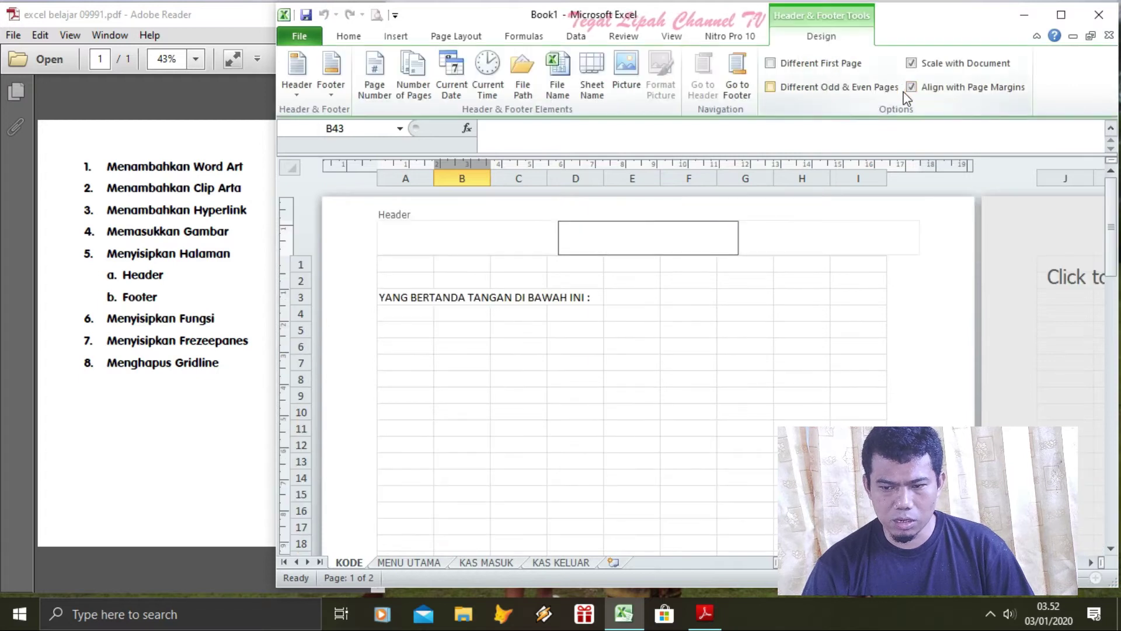
pyautogui.click(331, 88)
pyautogui.click(353, 133)
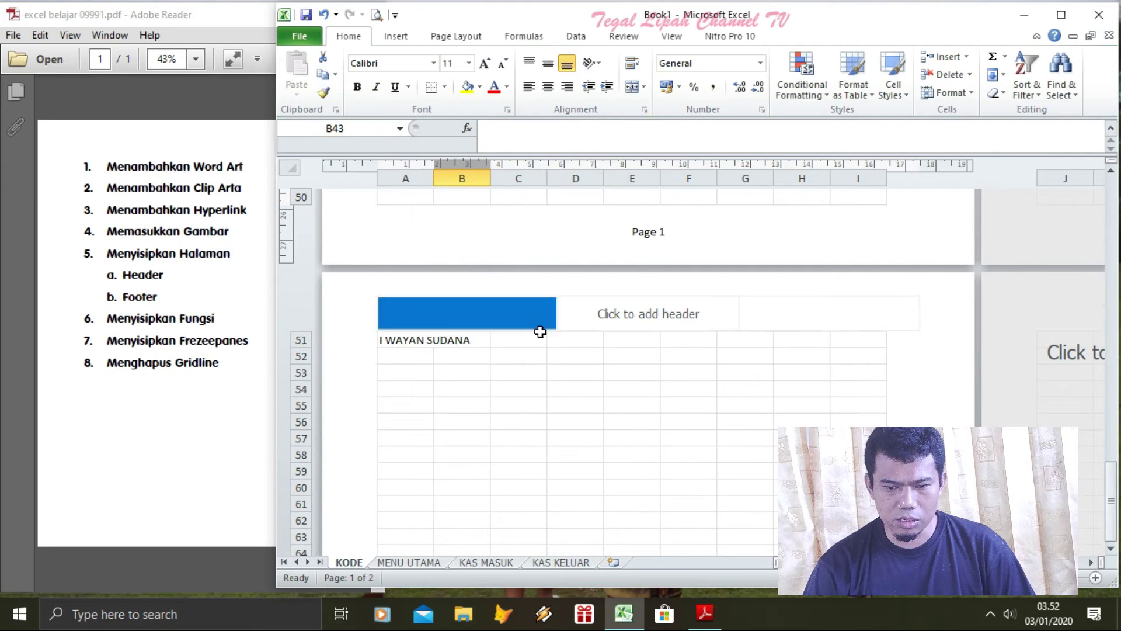
pyautogui.click(663, 237)
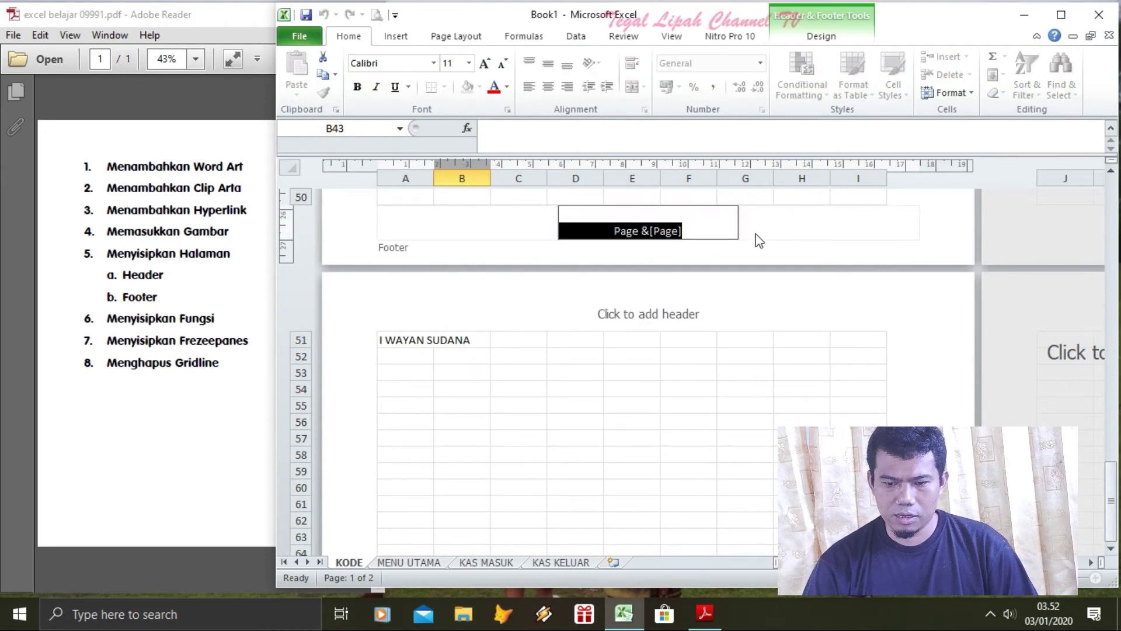
pyautogui.click(795, 200)
pyautogui.click(645, 231)
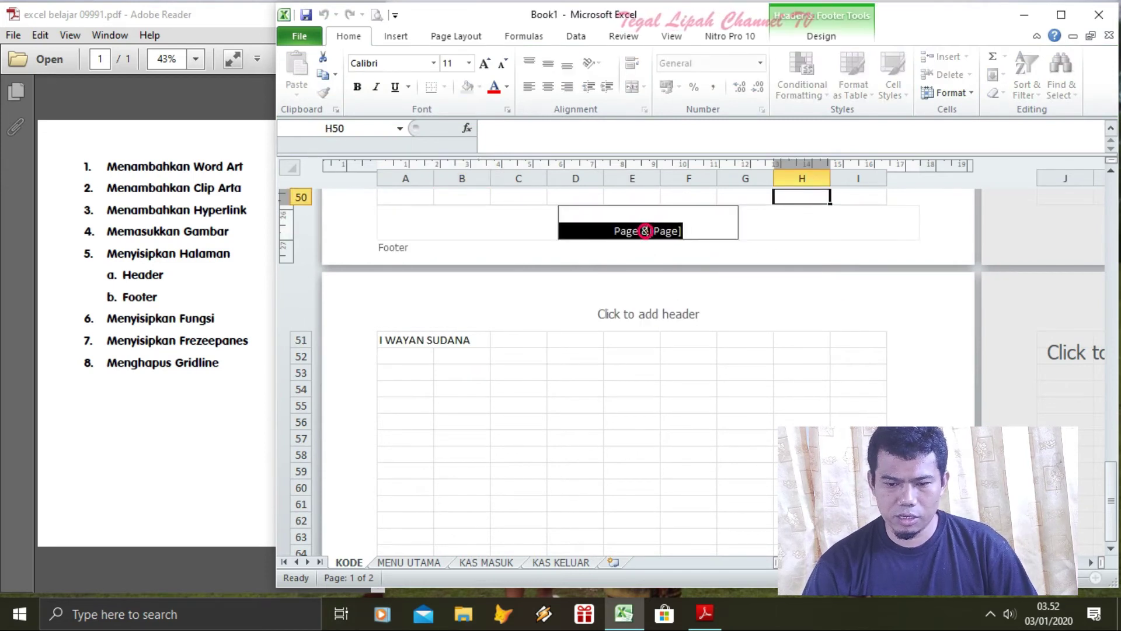
# Replace 'Page' with 'Hal.' in the footer so it reads 'Hal. 1'
pyautogui.click(622, 229)
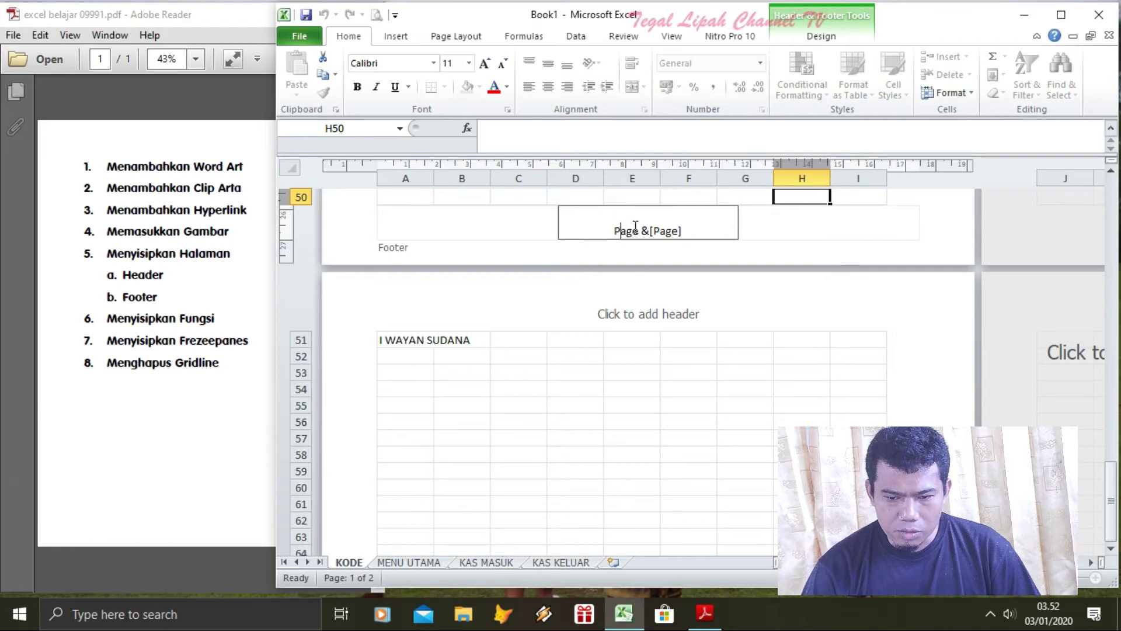
pyautogui.click(636, 229)
pyautogui.press('BackSpace')
pyautogui.press('BackSpace')
pyautogui.press('BackSpace')
pyautogui.press('BackSpace')
pyautogui.press('BackSpace')
pyautogui.write('hALAMAN')
pyautogui.press('BackSpace')
pyautogui.press('BackSpace')
pyautogui.press('BackSpace')
pyautogui.press('BackSpace')
pyautogui.press('BackSpace')
pyautogui.press('BackSpace')
pyautogui.press('BackSpace')
pyautogui.press('BackSpace')
pyautogui.write('Hal.')
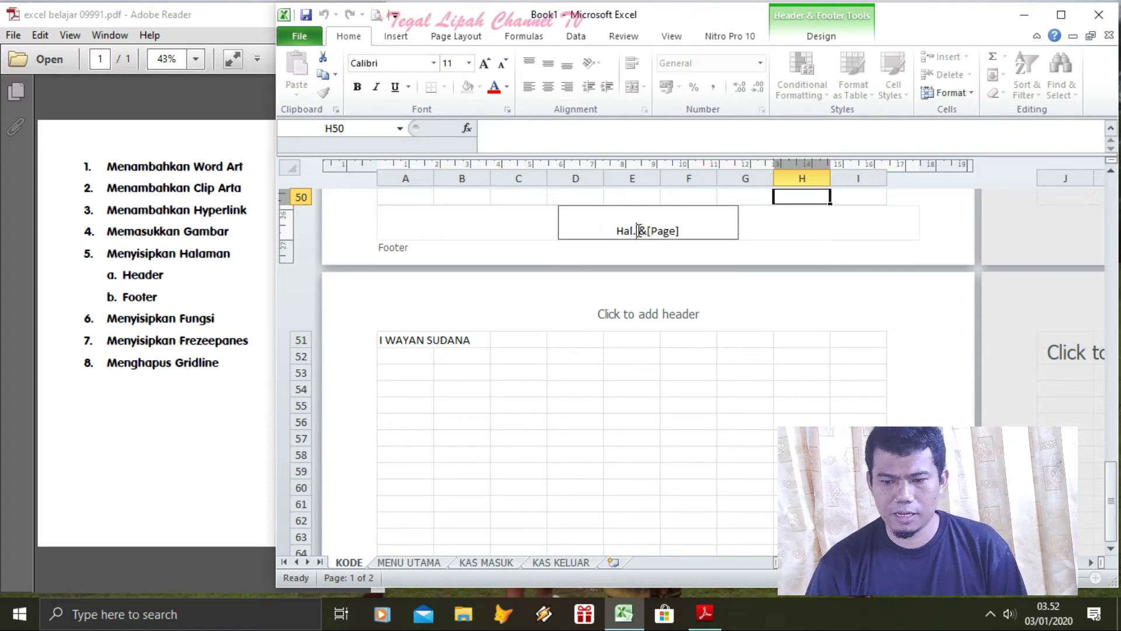
pyautogui.click(916, 208)
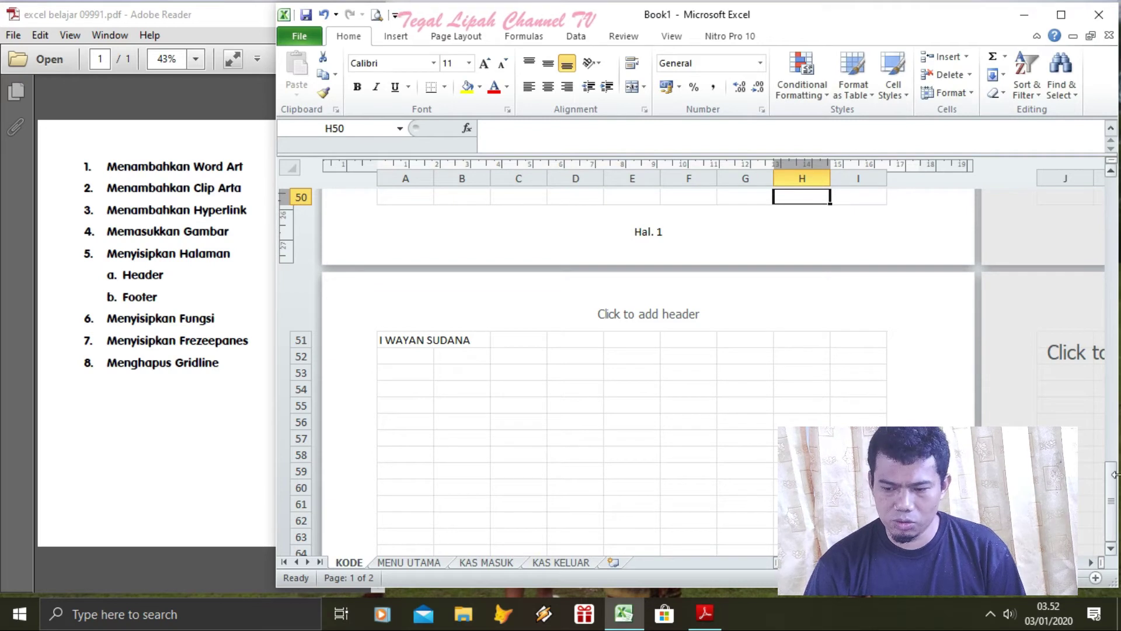
pyautogui.moveTo(1115, 529); pyautogui.dragTo(1115, 473)
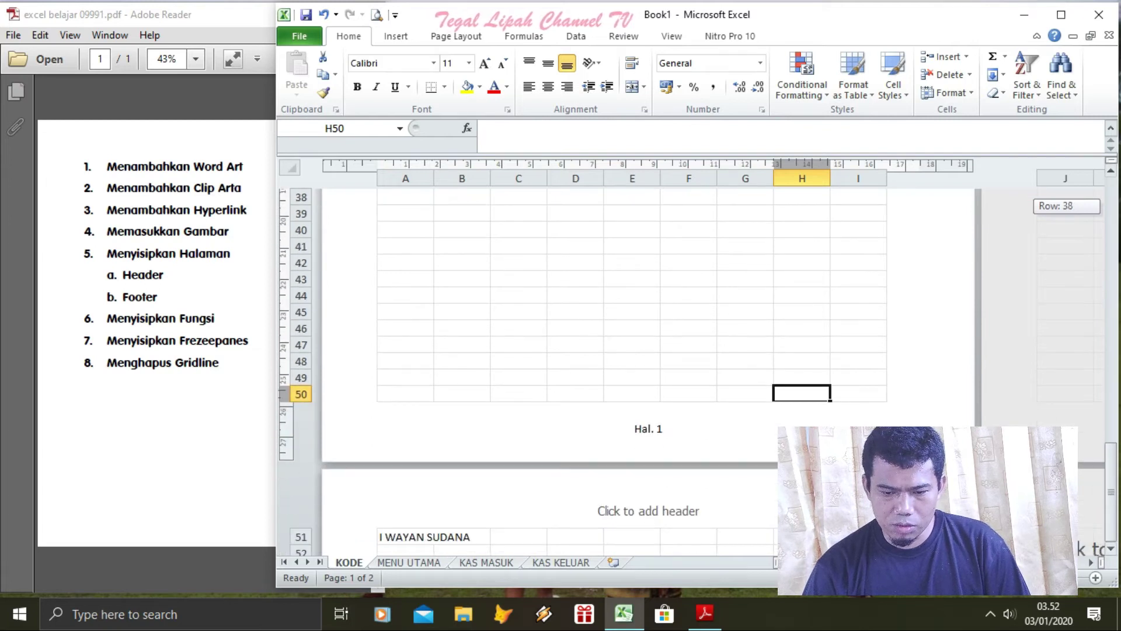
# Scroll down to check the footers, then open page 1's 'Hal. &[Page]' footer for editing
pyautogui.press('Down')
pyautogui.press('Down')
pyautogui.press('Down')
pyautogui.press('Down')
pyautogui.press('Down')
pyautogui.press('Down')
pyautogui.press('Down')
pyautogui.press('Down')
pyautogui.press('Down')
pyautogui.press('Down')
pyautogui.press('Down')
pyautogui.press('Down')
pyautogui.press('Down')
pyautogui.press('Down')
pyautogui.press('Down')
pyautogui.press('Down')
pyautogui.press('Down')
pyautogui.press('Down')
pyautogui.press('Down')
pyautogui.press('Down')
pyautogui.press('Down')
pyautogui.press('Down')
pyautogui.press('Down')
pyautogui.press('Down')
pyautogui.press('Down')
pyautogui.press('Down')
pyautogui.press('Down')
pyautogui.press('Down')
pyautogui.press('Down')
pyautogui.press('Down')
pyautogui.press('Down')
pyautogui.press('Down')
pyautogui.press('Down')
pyautogui.press('Down')
pyautogui.press('Down')
pyautogui.press('Down')
pyautogui.press('Down')
pyautogui.press('Down')
pyautogui.press('Down')
pyautogui.press('Down')
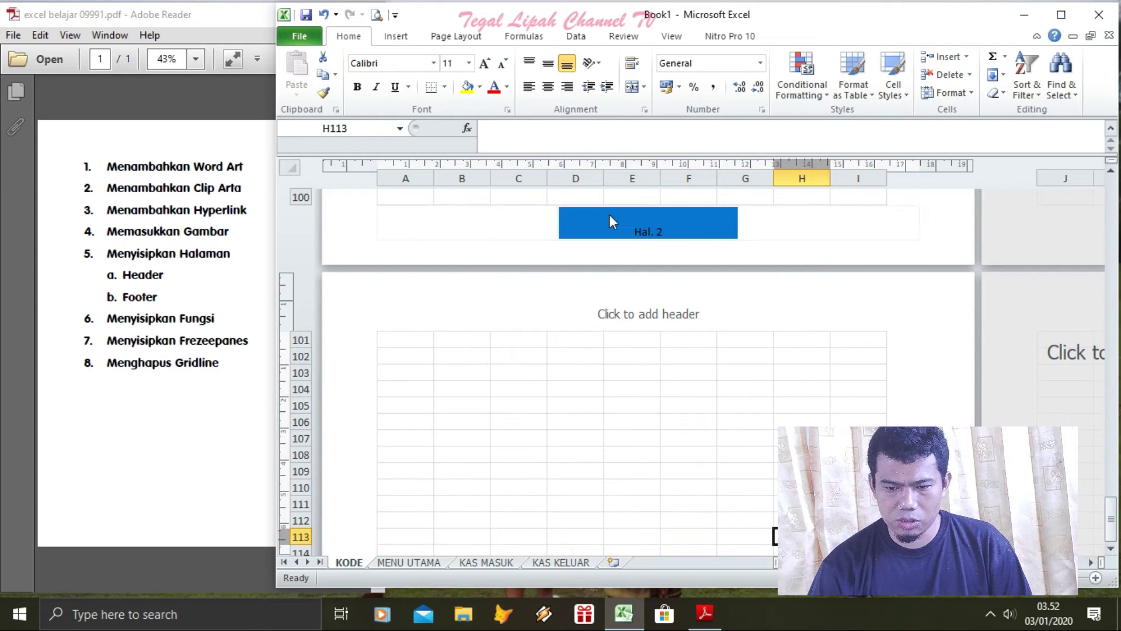
pyautogui.moveTo(1114, 535); pyautogui.dragTo(1109, 467)
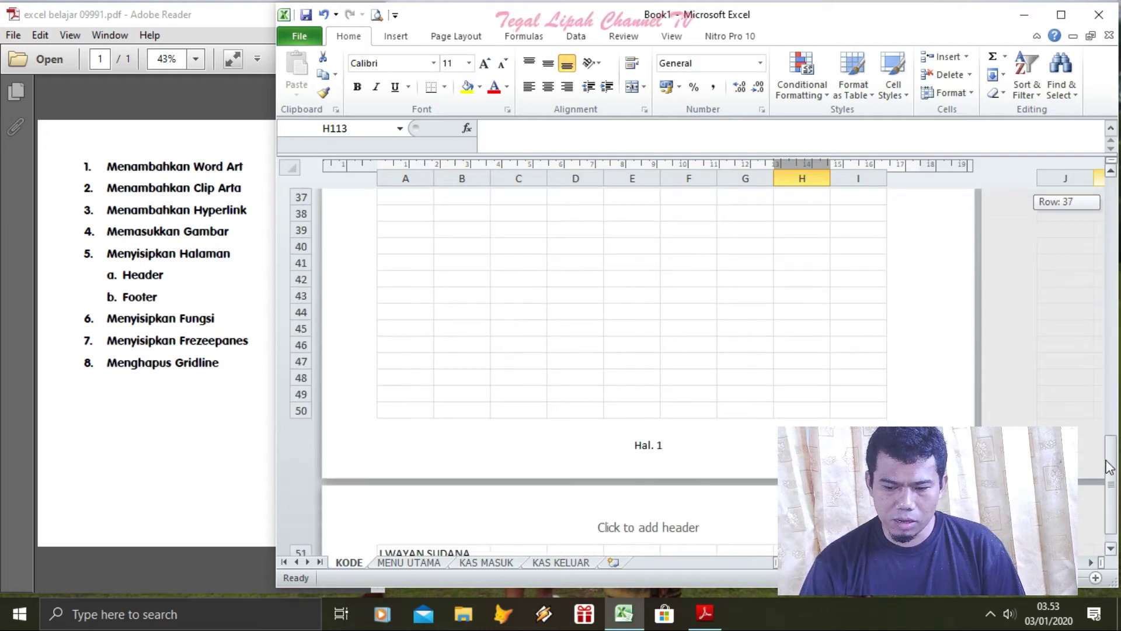
pyautogui.click(693, 450)
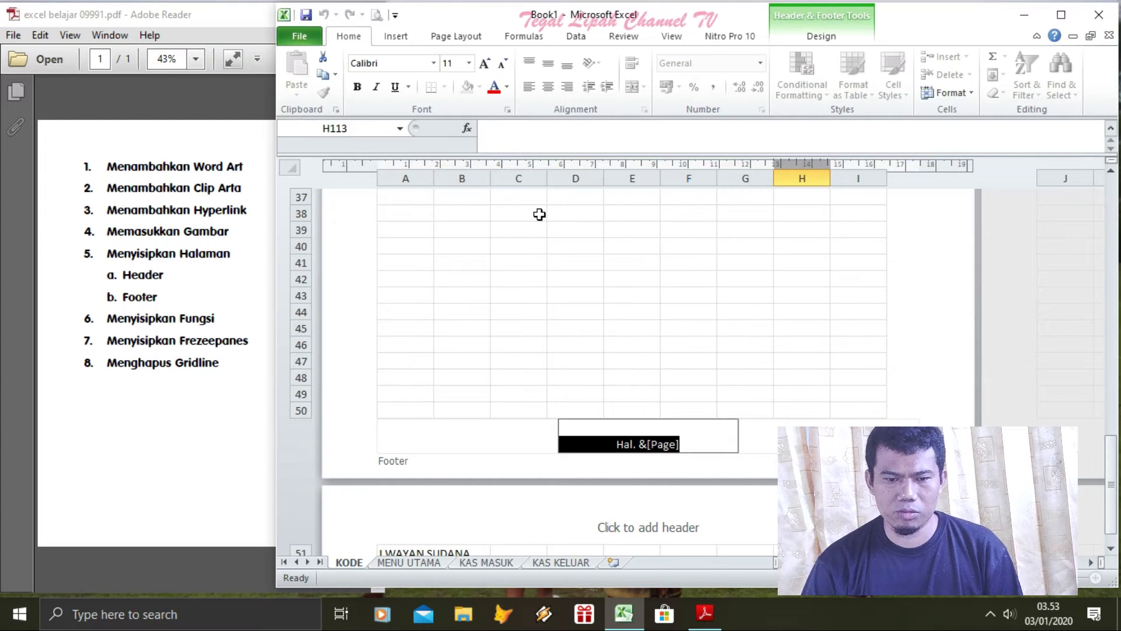
# Insert the Number of Pages code after the page number in the footer
pyautogui.click(403, 39)
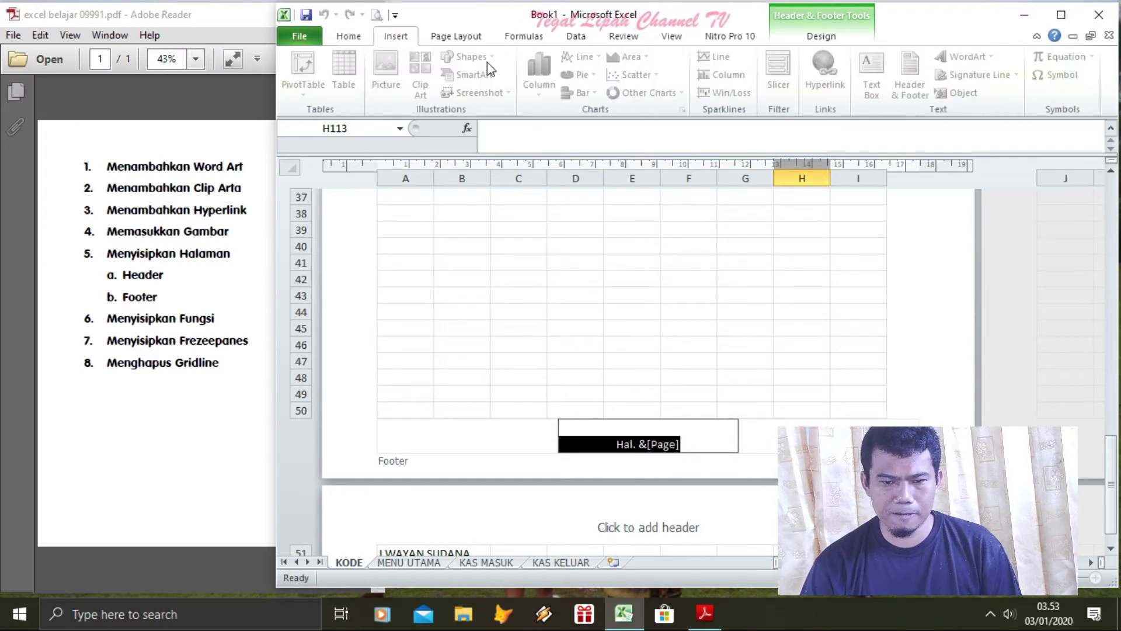
pyautogui.click(459, 37)
pyautogui.click(825, 39)
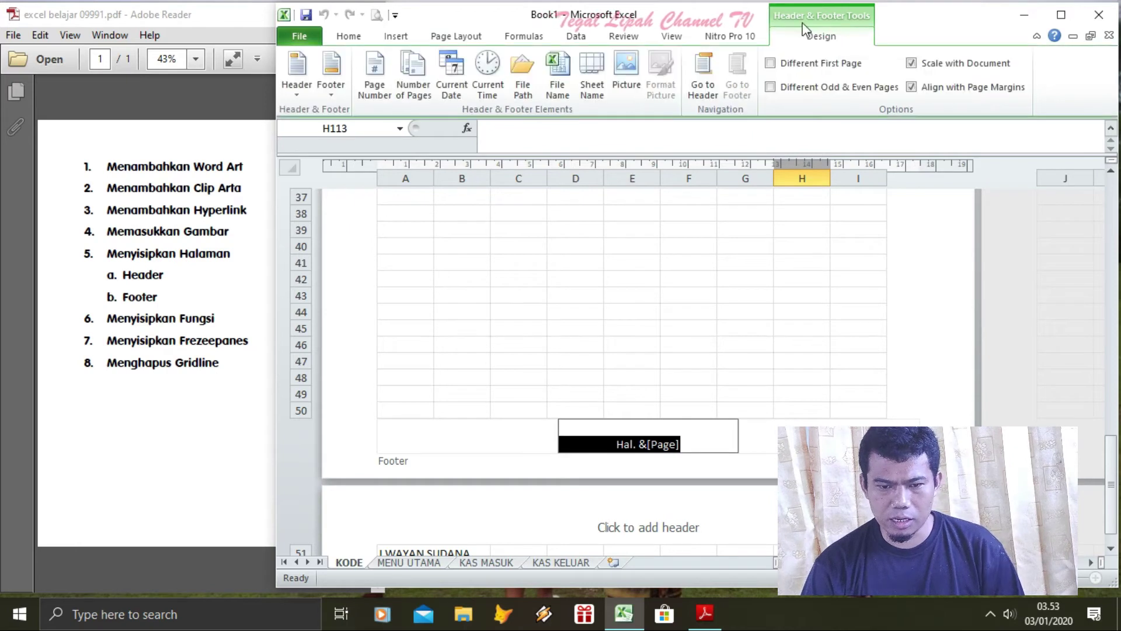
pyautogui.click(689, 444)
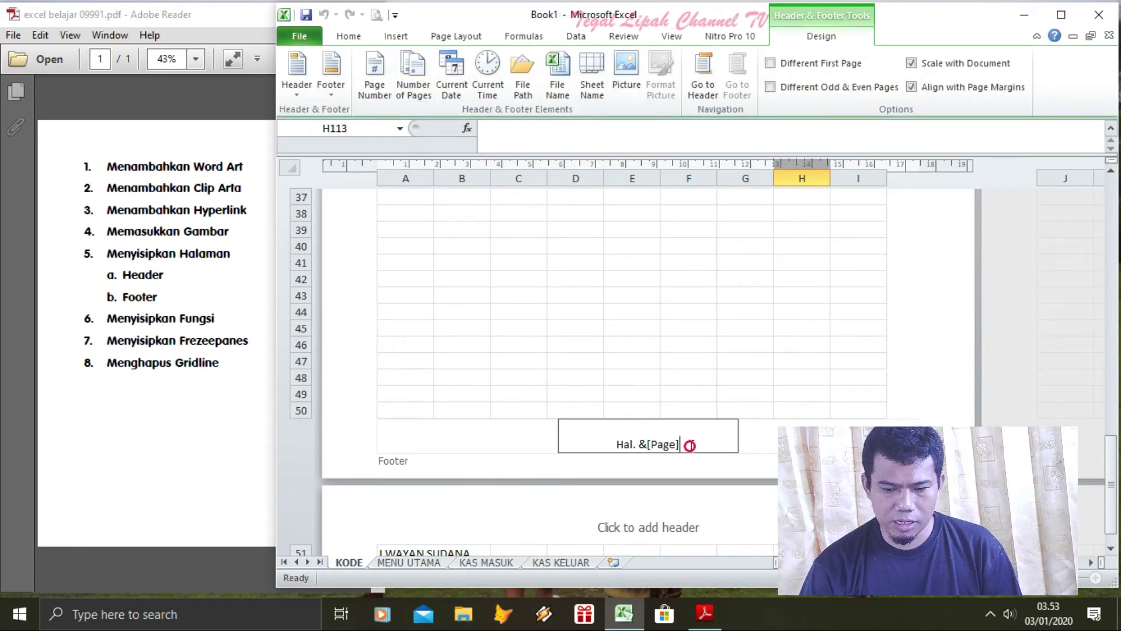
pyautogui.click(418, 70)
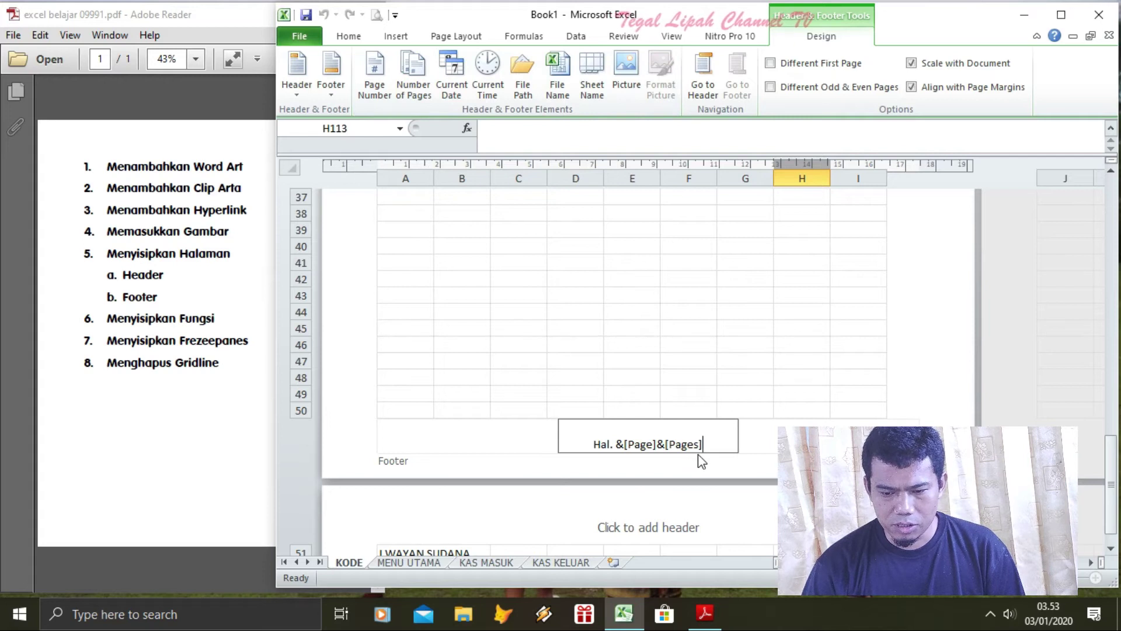
pyautogui.click(858, 346)
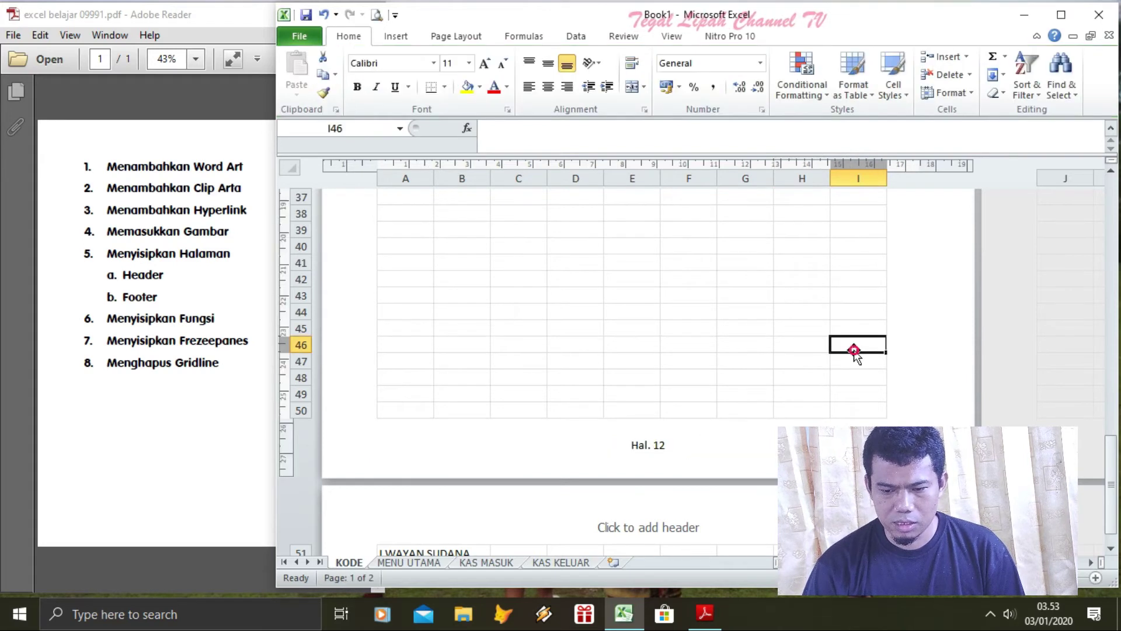
# Type 'dari' between the page number and page count codes in the footer
pyautogui.click(690, 450)
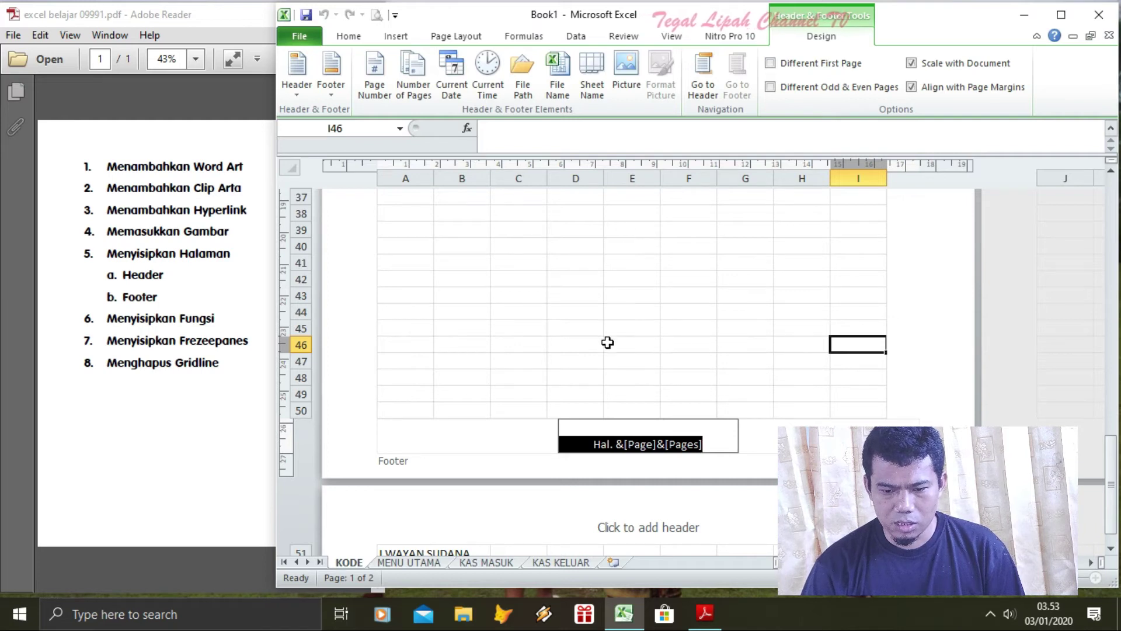
pyautogui.click(672, 449)
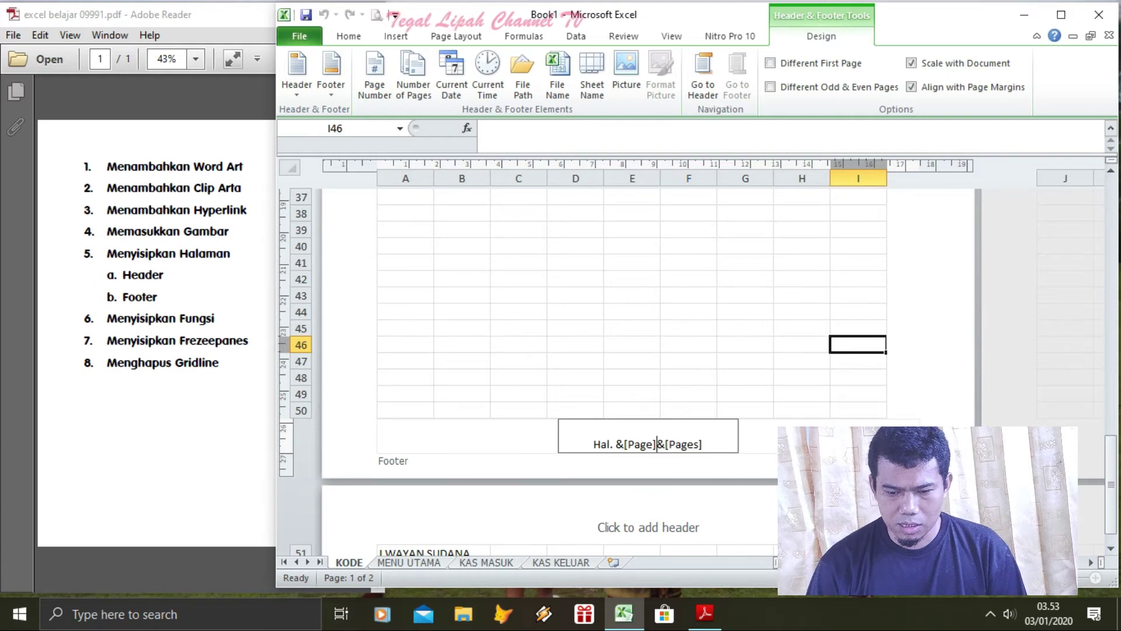
pyautogui.write('dari')
pyautogui.click(672, 345)
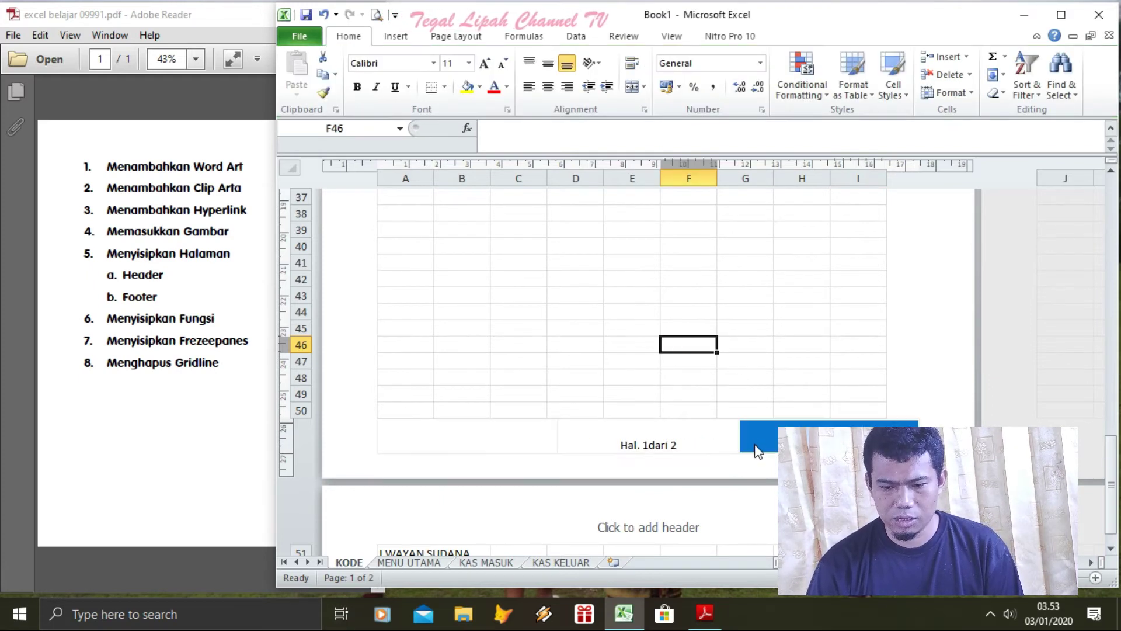
pyautogui.click(664, 432)
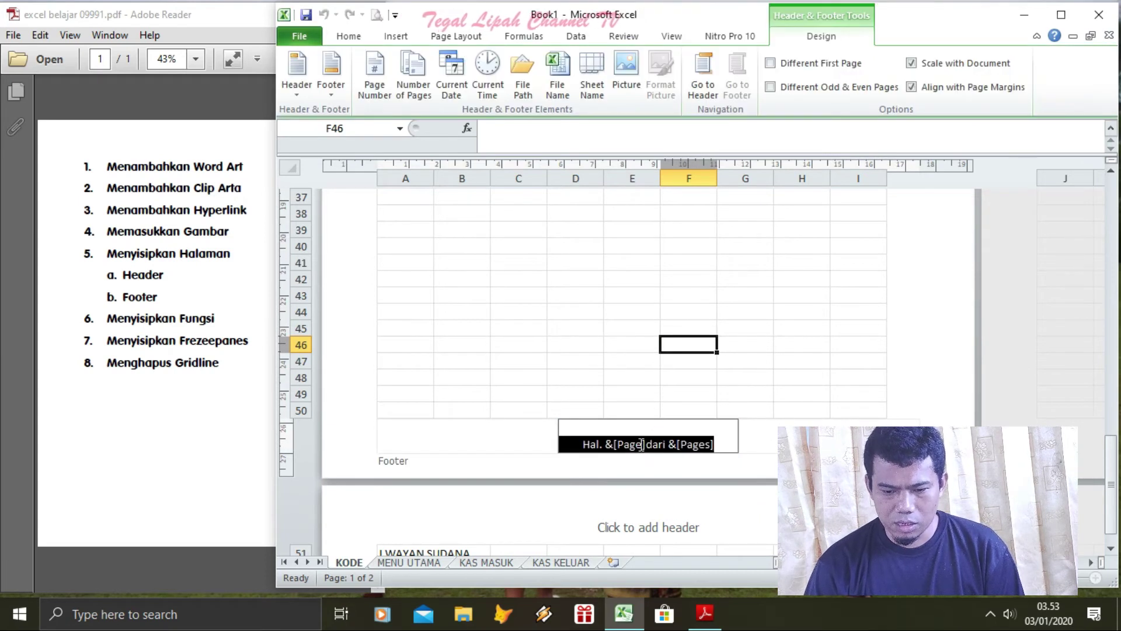
pyautogui.click(649, 442)
pyautogui.click(613, 445)
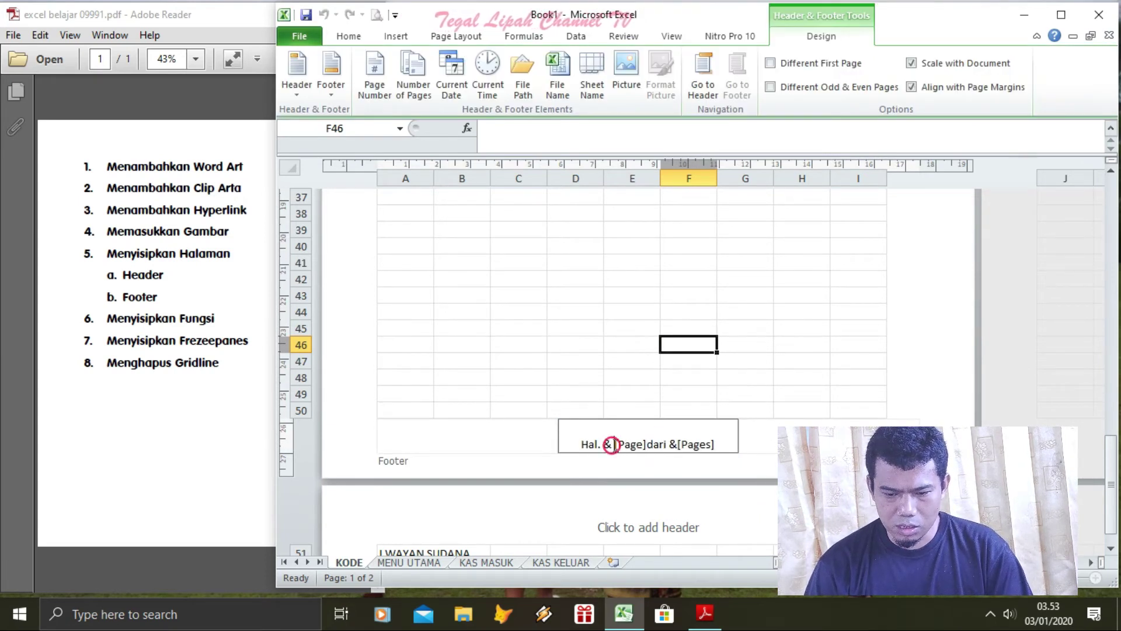
pyautogui.click(826, 351)
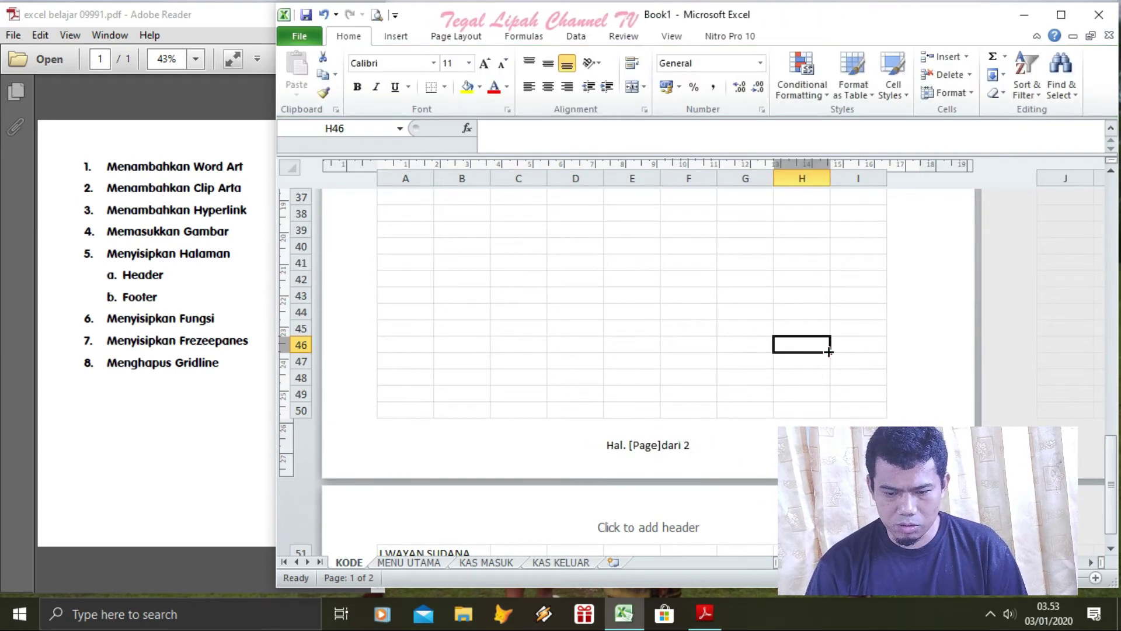
# Retype the first letter of 'dari' in the footer and return to the sheet's top
pyautogui.click(681, 462)
pyautogui.click(686, 378)
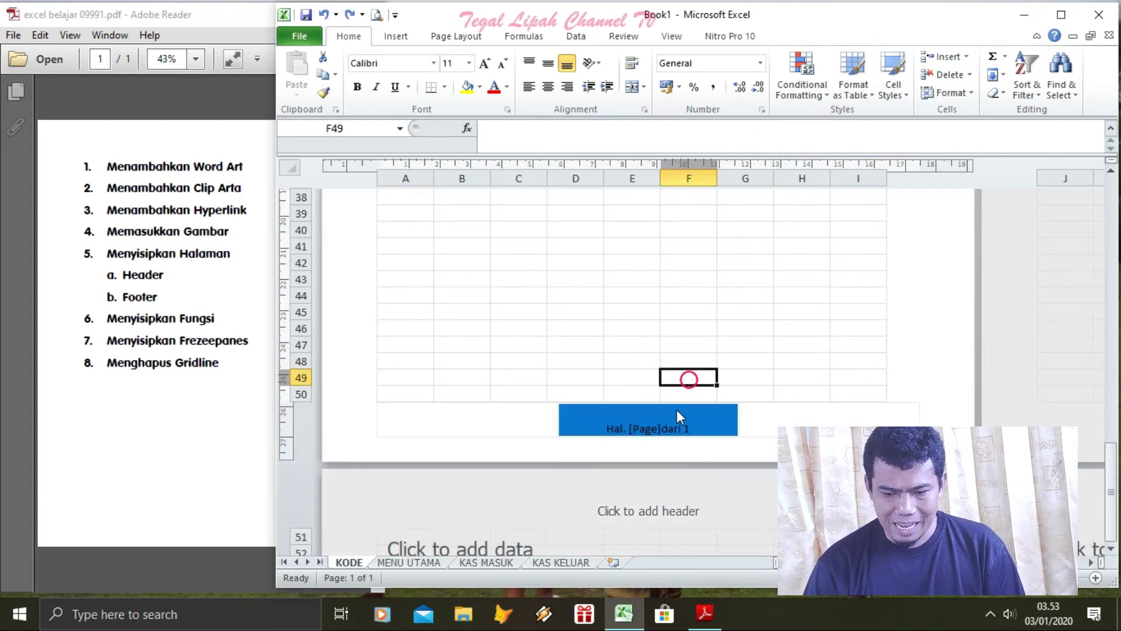
pyautogui.click(659, 423)
pyautogui.click(646, 429)
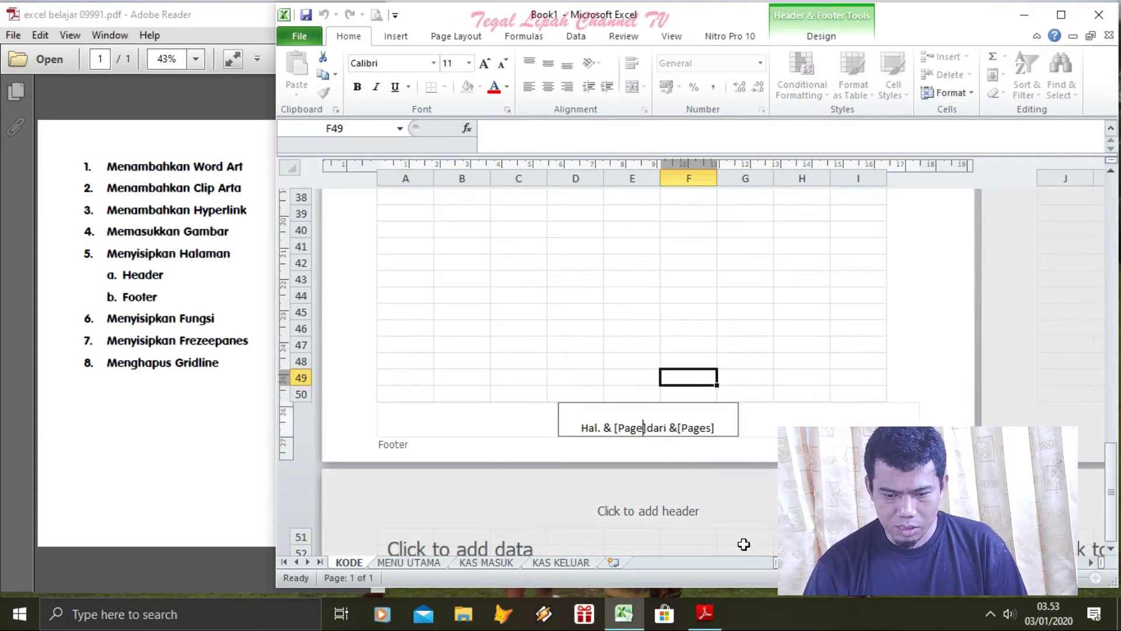
pyautogui.press('Delete')
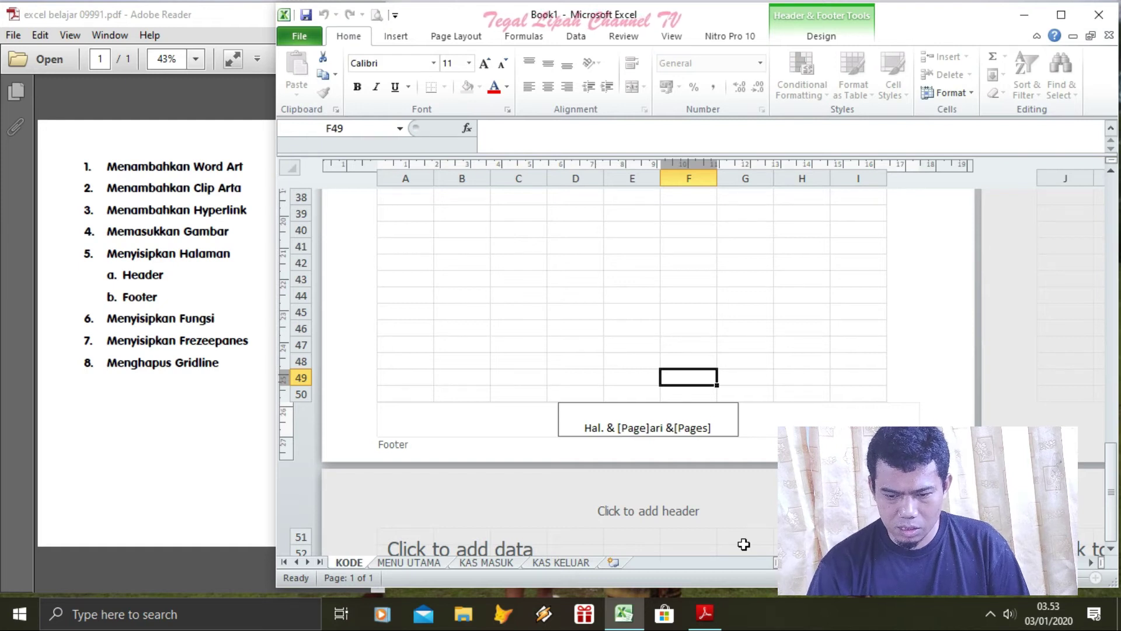
pyautogui.write('d')
pyautogui.moveTo(788, 326); pyautogui.dragTo(773, 325)
pyautogui.hotkey('ctrl', 'Home')
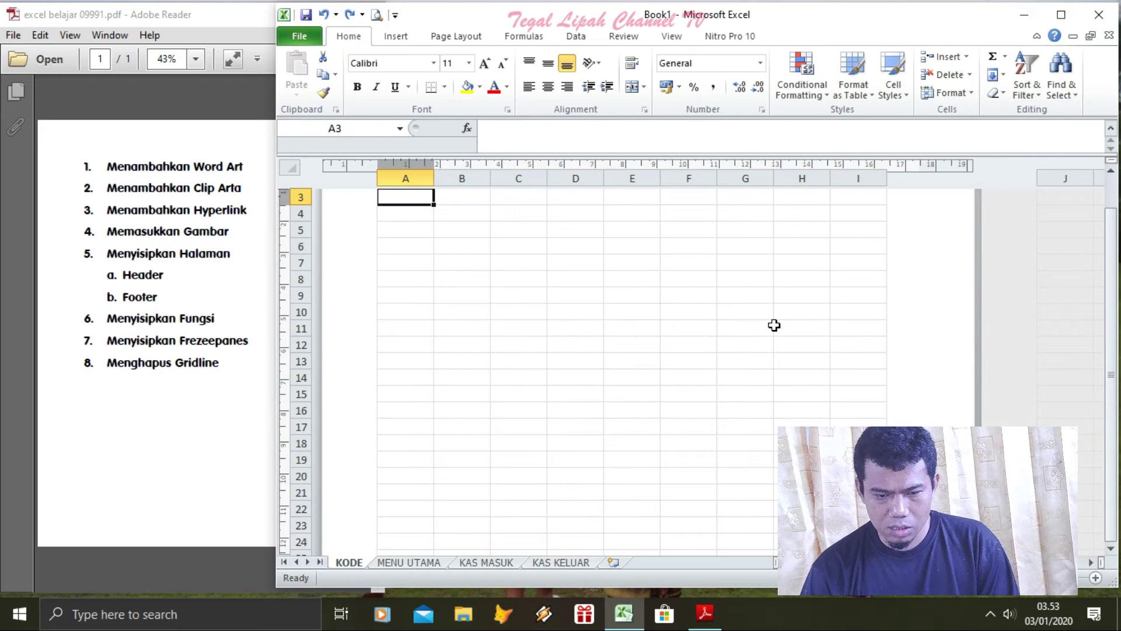
# Undo the last edit and erase the existing footer text
pyautogui.click(640, 317)
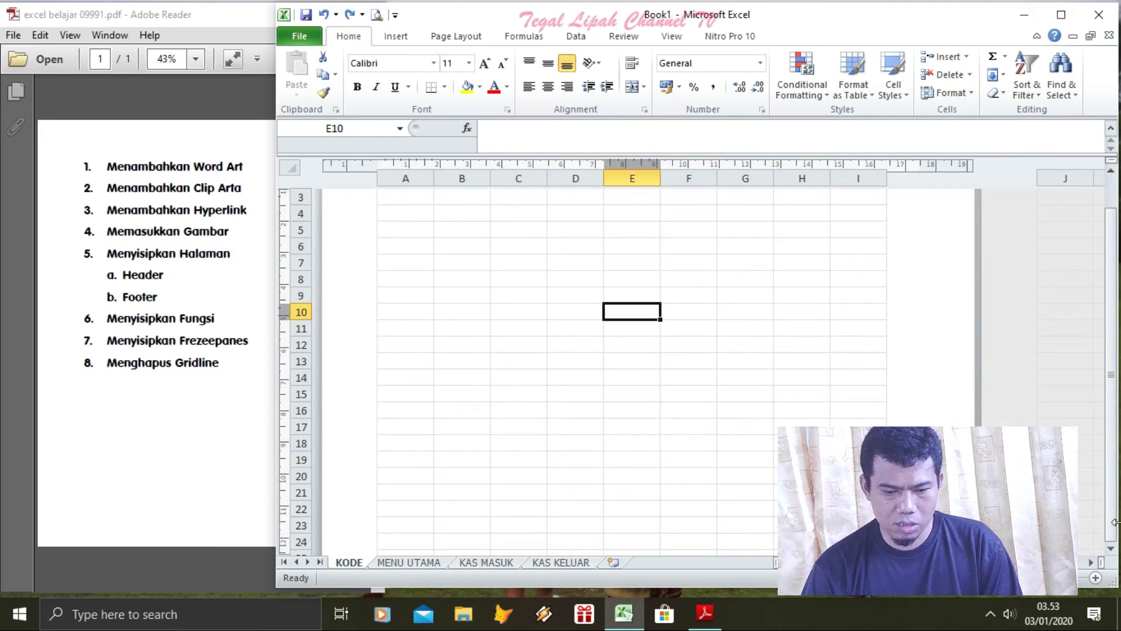
pyautogui.hotkey('ctrl', 'z')
pyautogui.hotkey('ctrl', 'z')
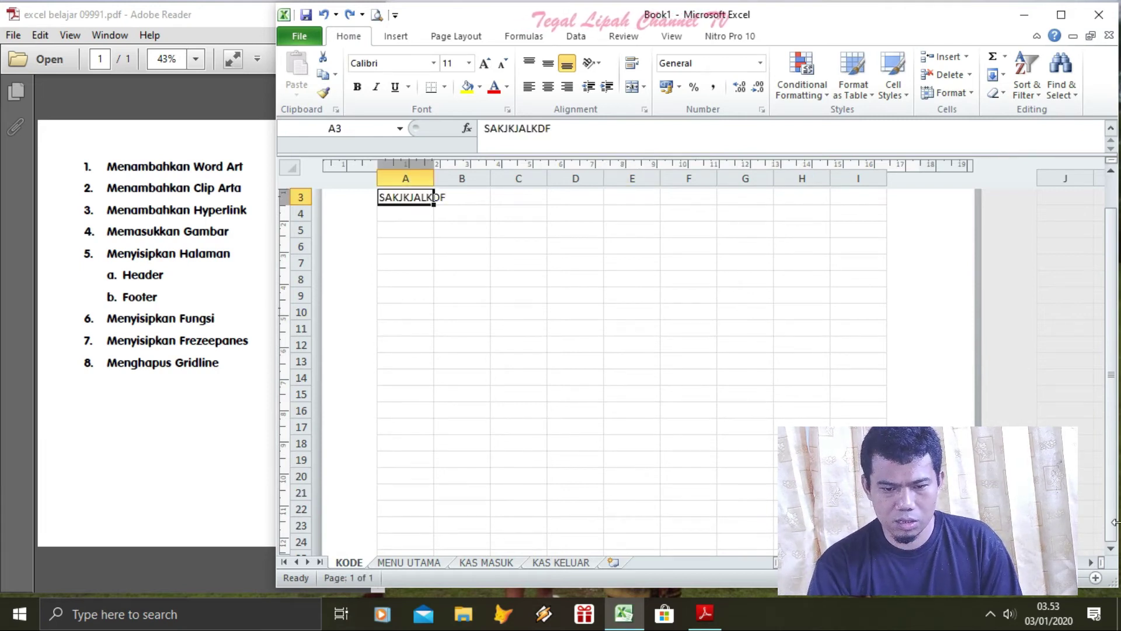
pyautogui.press('Down')
pyautogui.press('Down')
pyautogui.press('Down')
pyautogui.press('Down')
pyautogui.press('Down')
pyautogui.press('Down')
pyautogui.press('Down')
pyautogui.press('Down')
pyautogui.press('Down')
pyautogui.press('Down')
pyautogui.press('Down')
pyautogui.press('Down')
pyautogui.press('Down')
pyautogui.press('Down')
pyautogui.press('Down')
pyautogui.press('Down')
pyautogui.press('Down')
pyautogui.press('Down')
pyautogui.press('Down')
pyautogui.press('Down')
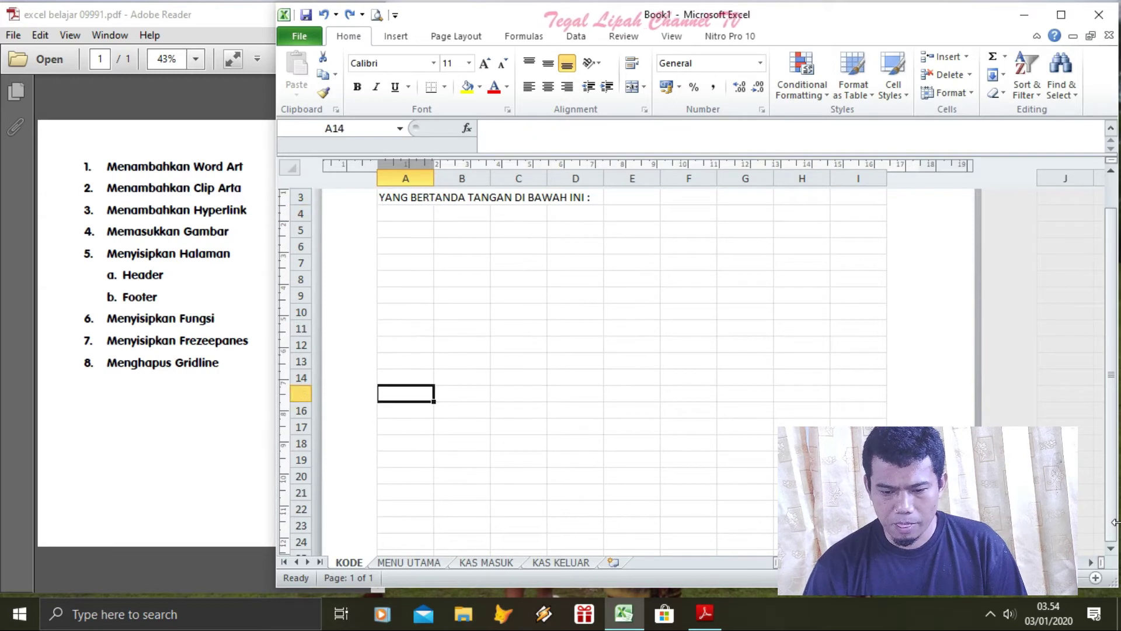
pyautogui.press('Down')
pyautogui.press('Down')
pyautogui.press('Down')
pyautogui.press('Down')
pyautogui.press('Down')
pyautogui.press('Down')
pyautogui.press('Down')
pyautogui.press('Down')
pyautogui.press('Down')
pyautogui.press('Down')
pyautogui.press('Down')
pyautogui.press('Down')
pyautogui.press('Down')
pyautogui.press('Down')
pyautogui.press('Down')
pyautogui.press('Down')
pyautogui.press('Down')
pyautogui.press('Down')
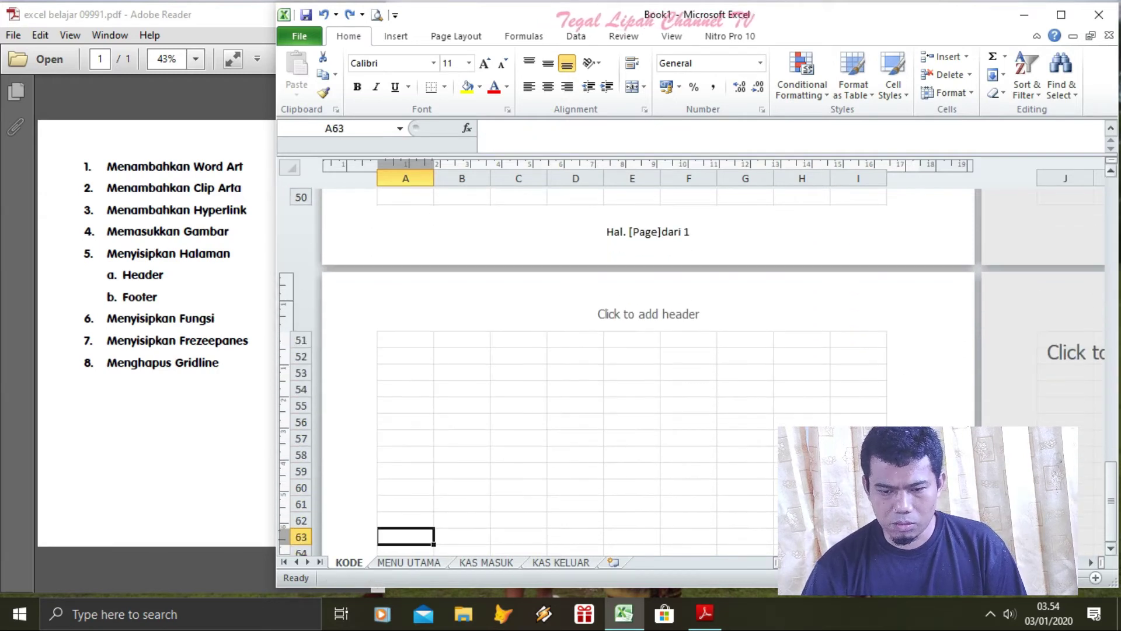
pyautogui.click(676, 224)
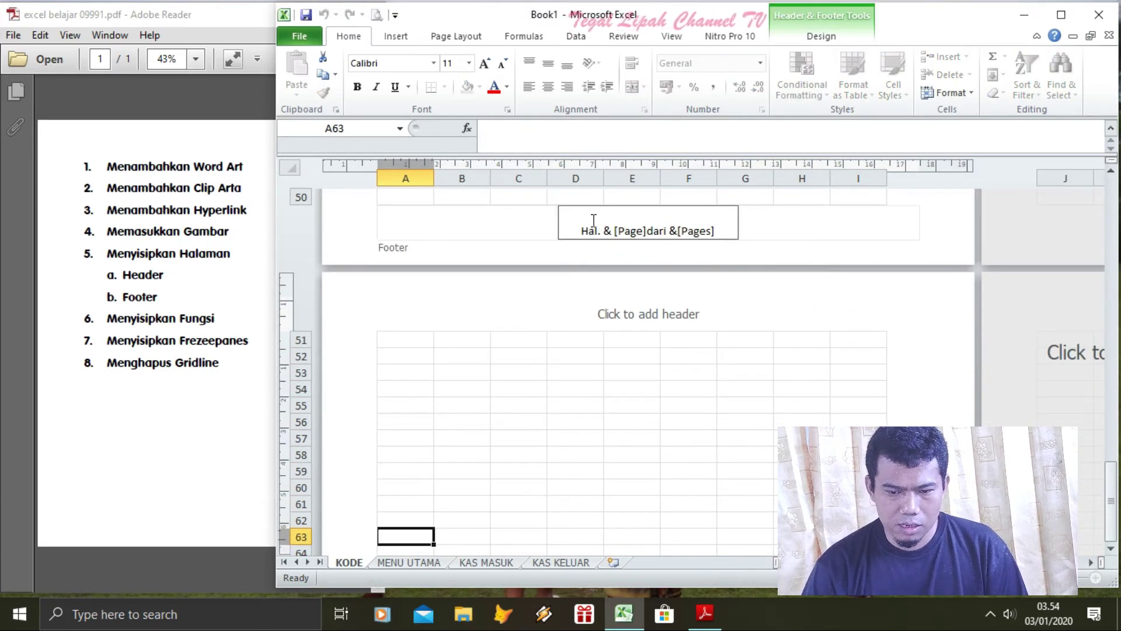
pyautogui.click(725, 229)
pyautogui.press('BackSpace')
pyautogui.press('BackSpace')
pyautogui.press('BackSpace')
pyautogui.press('BackSpace')
pyautogui.press('BackSpace')
pyautogui.press('BackSpace')
pyautogui.press('BackSpace')
pyautogui.press('BackSpace')
pyautogui.press('BackSpace')
pyautogui.press('BackSpace')
pyautogui.press('BackSpace')
pyautogui.press('BackSpace')
pyautogui.press('BackSpace')
pyautogui.press('BackSpace')
pyautogui.press('BackSpace')
pyautogui.press('BackSpace')
pyautogui.press('BackSpace')
pyautogui.press('BackSpace')
pyautogui.press('BackSpace')
pyautogui.press('BackSpace')
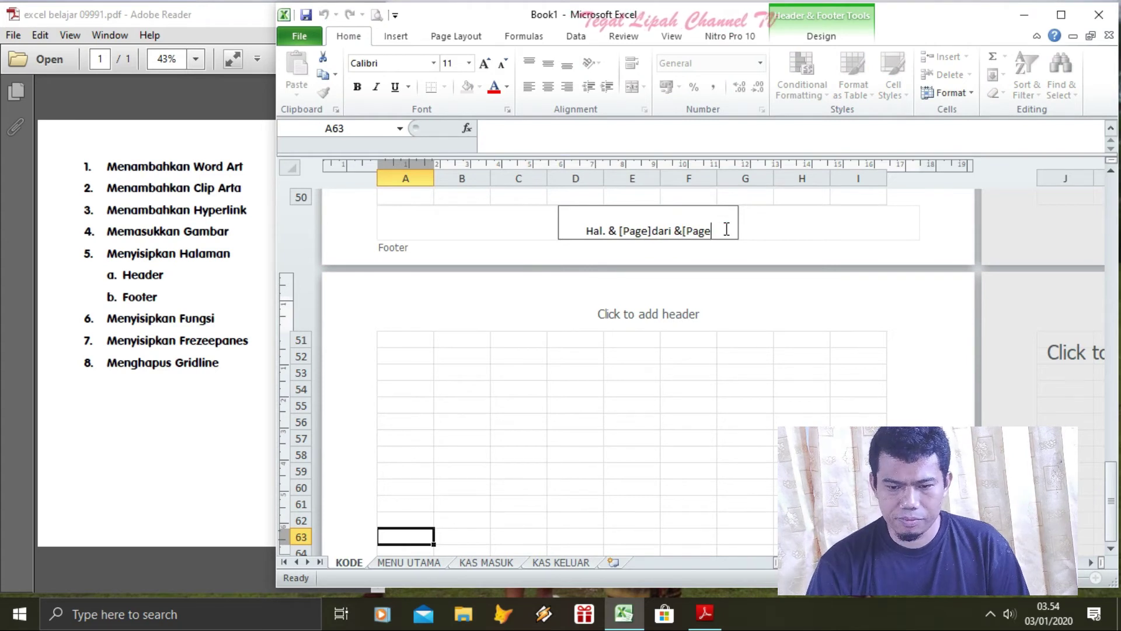
# Build the footer 'hal.&[Page]dari&[Pages]' from page number, page count and typed labels
pyautogui.click(396, 37)
pyautogui.click(800, 42)
pyautogui.click(375, 81)
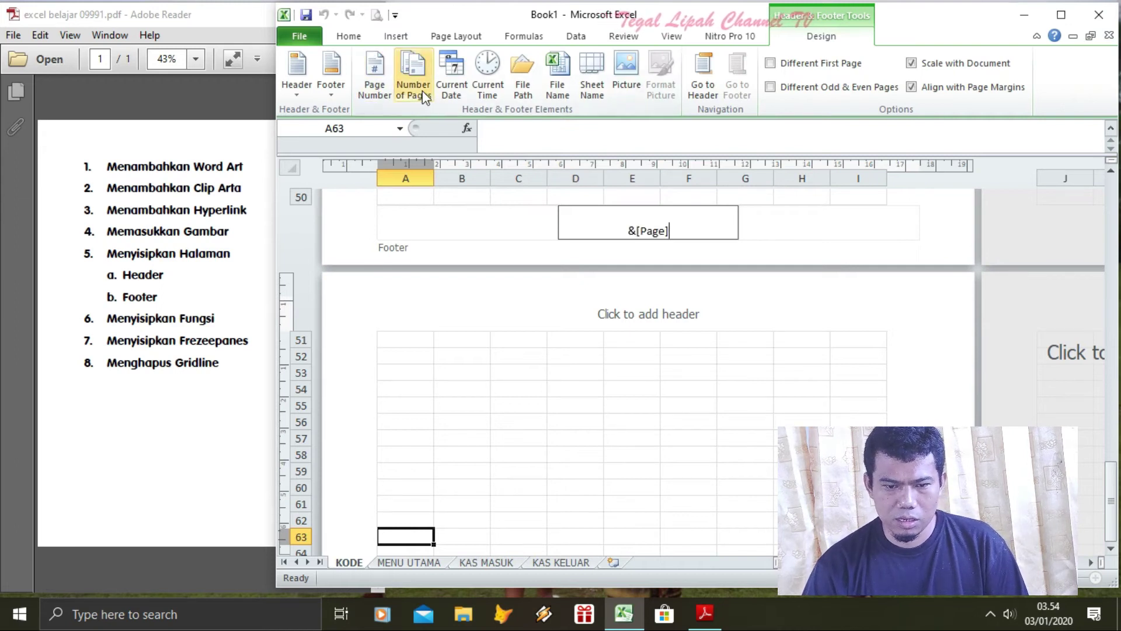
pyautogui.click(625, 230)
pyautogui.write('hal.')
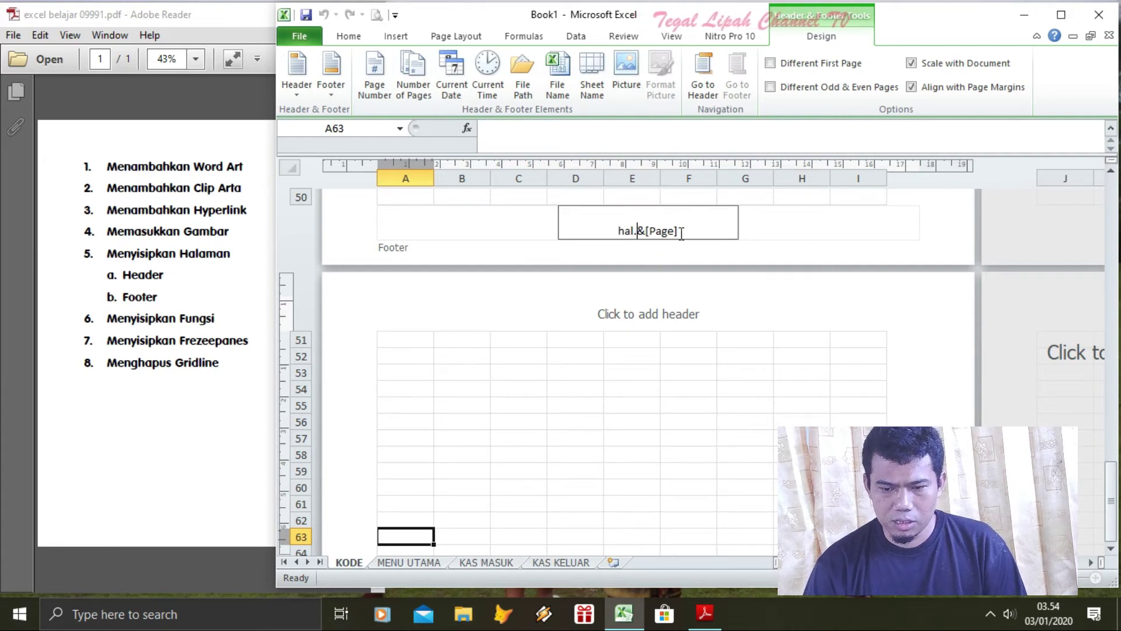
pyautogui.click(412, 76)
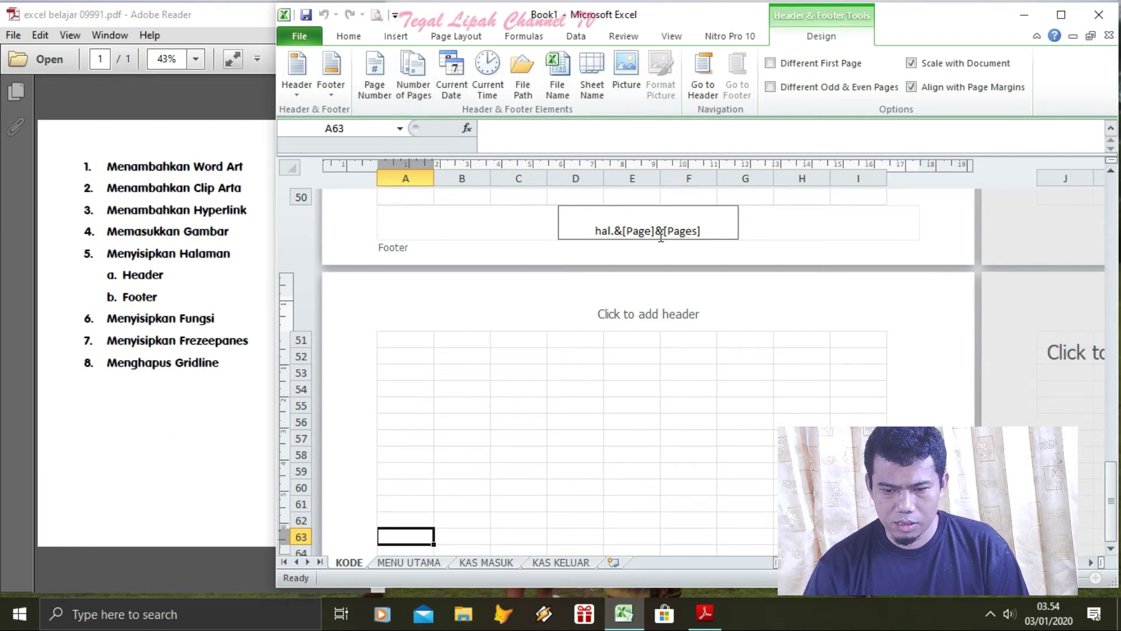
pyautogui.write('dari')
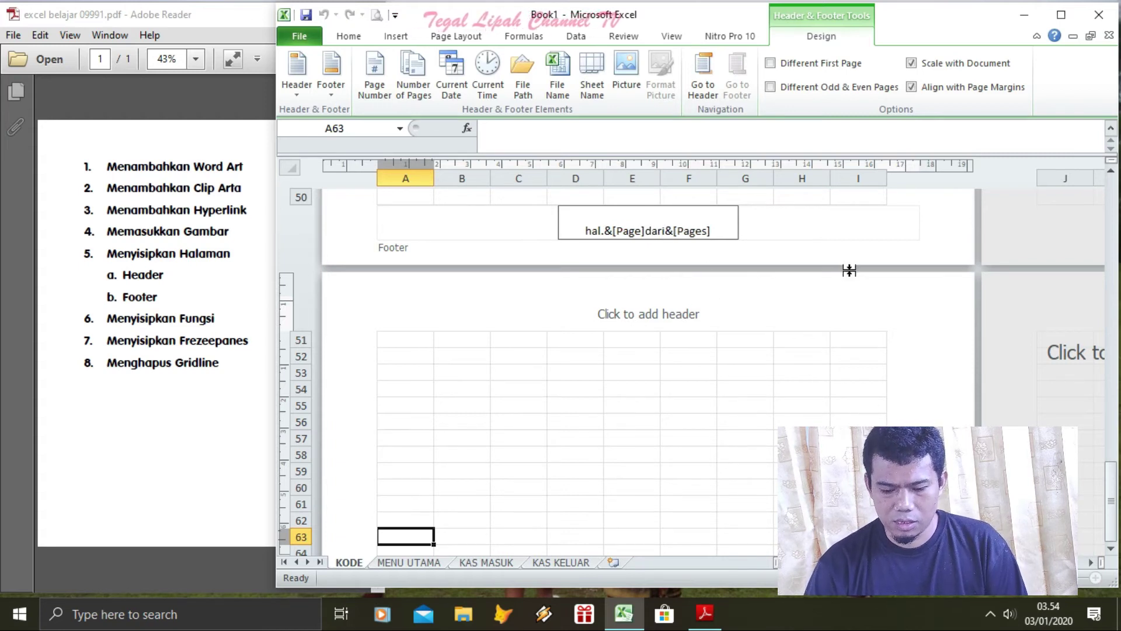
pyautogui.click(811, 197)
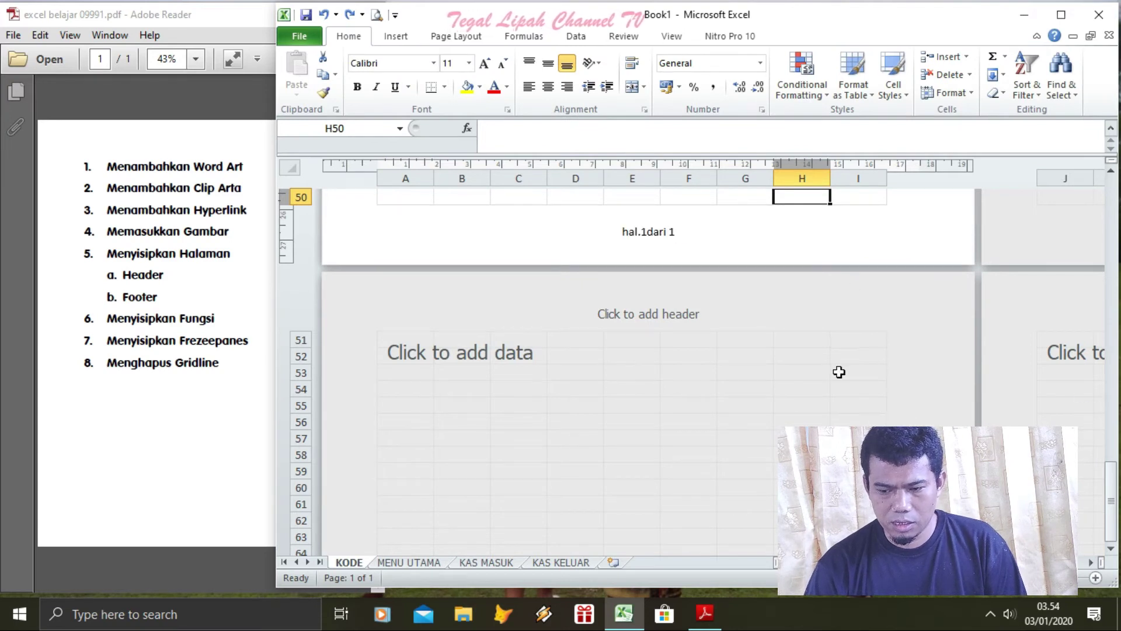
# Enter a person's name in cell A52
pyautogui.click(776, 378)
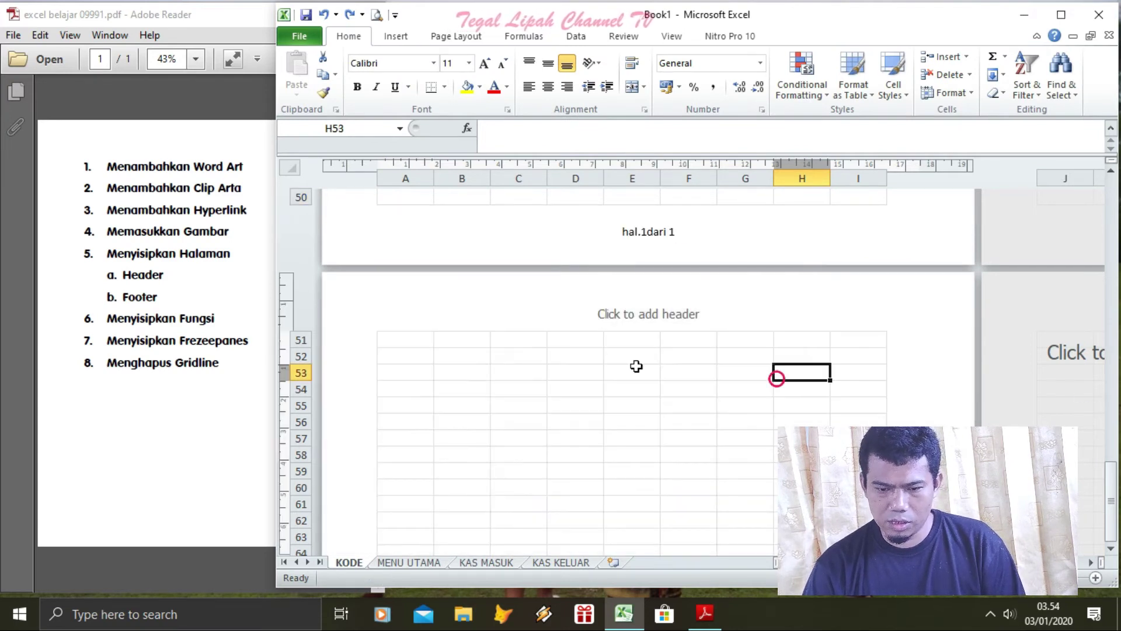
pyautogui.click(428, 350)
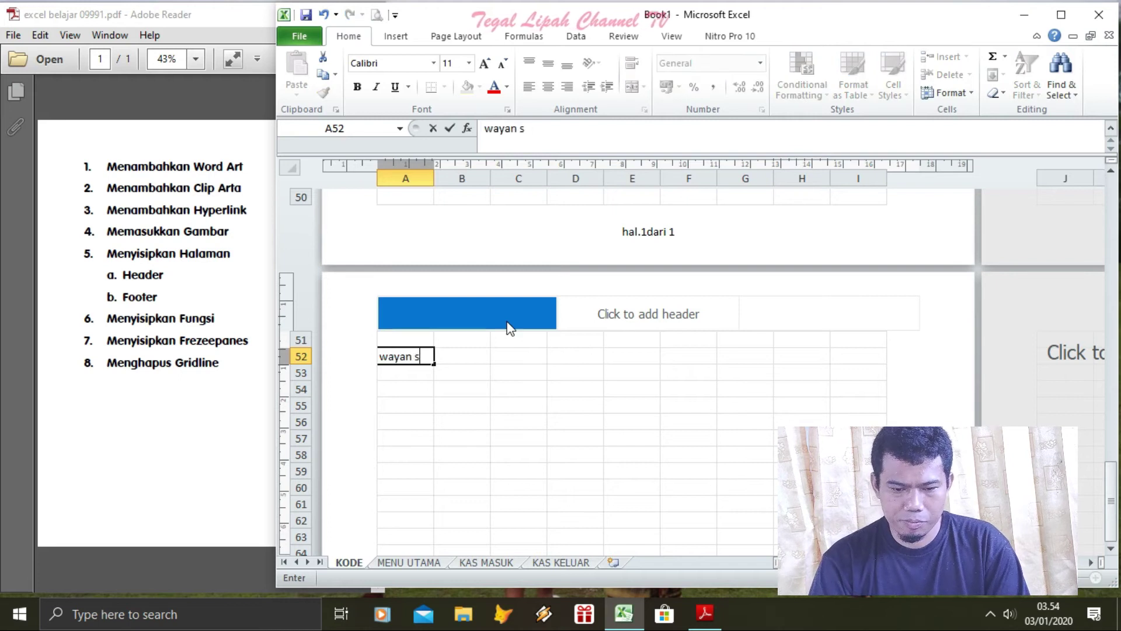
pyautogui.press('Return')
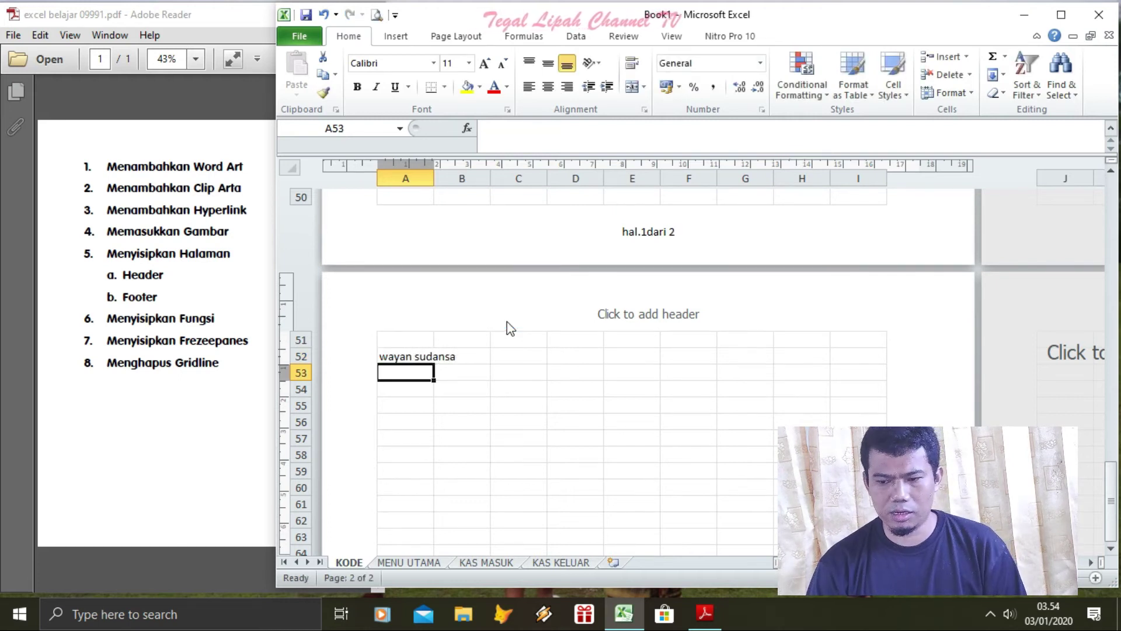
# Scroll down to confirm page 2's footer reads 'hal.2dari 2'
pyautogui.click(1110, 485)
pyautogui.moveTo(1117, 528); pyautogui.dragTo(1099, 105)
pyautogui.moveTo(1103, 194); pyautogui.dragTo(1119, 410)
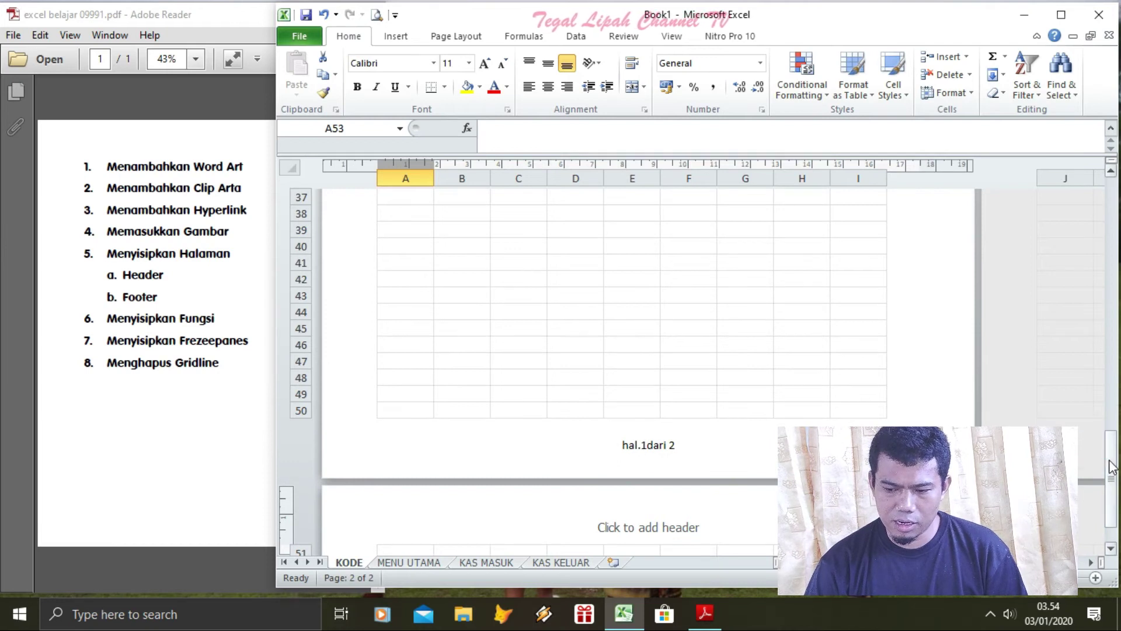
pyautogui.click(799, 358)
pyautogui.press('Down')
pyautogui.press('Down')
pyautogui.press('Down')
pyautogui.press('Down')
pyautogui.press('Down')
pyautogui.press('Down')
pyautogui.press('Down')
pyautogui.press('Down')
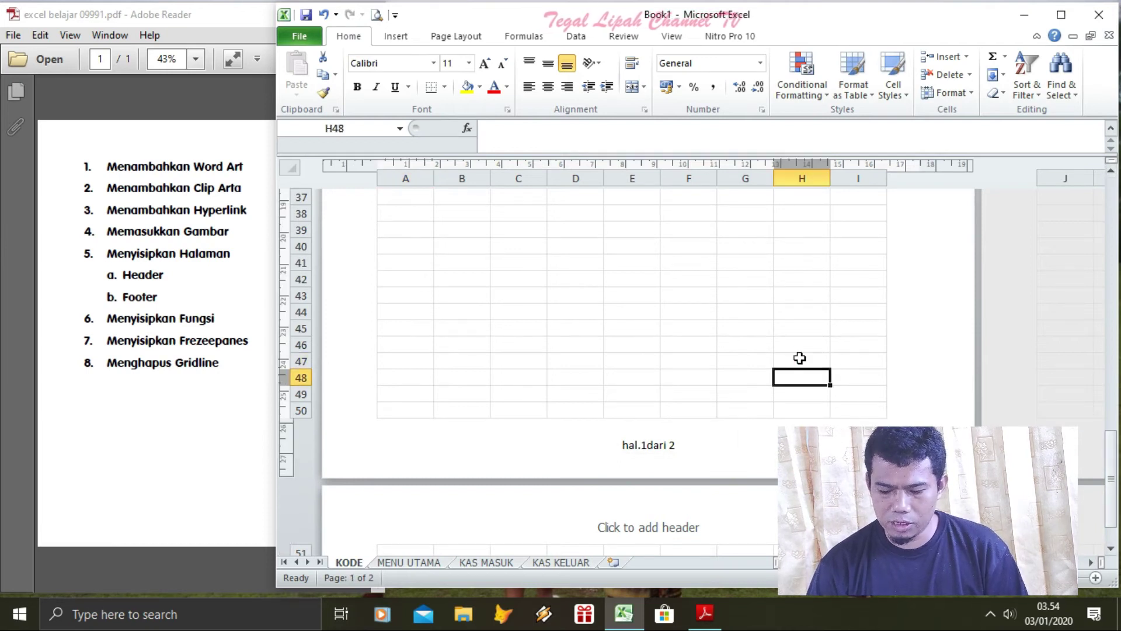
pyautogui.press('Down')
pyautogui.press('Down')
pyautogui.press('Down')
pyautogui.press('Down')
pyautogui.press('Down')
pyautogui.press('Down')
pyautogui.press('Down')
pyautogui.press('Down')
pyautogui.press('Down')
pyautogui.press('Down')
pyautogui.press('Down')
pyautogui.press('Down')
pyautogui.press('Down')
pyautogui.press('Down')
pyautogui.press('Down')
pyautogui.press('Down')
pyautogui.press('Down')
pyautogui.press('Down')
pyautogui.press('Down')
pyautogui.press('Down')
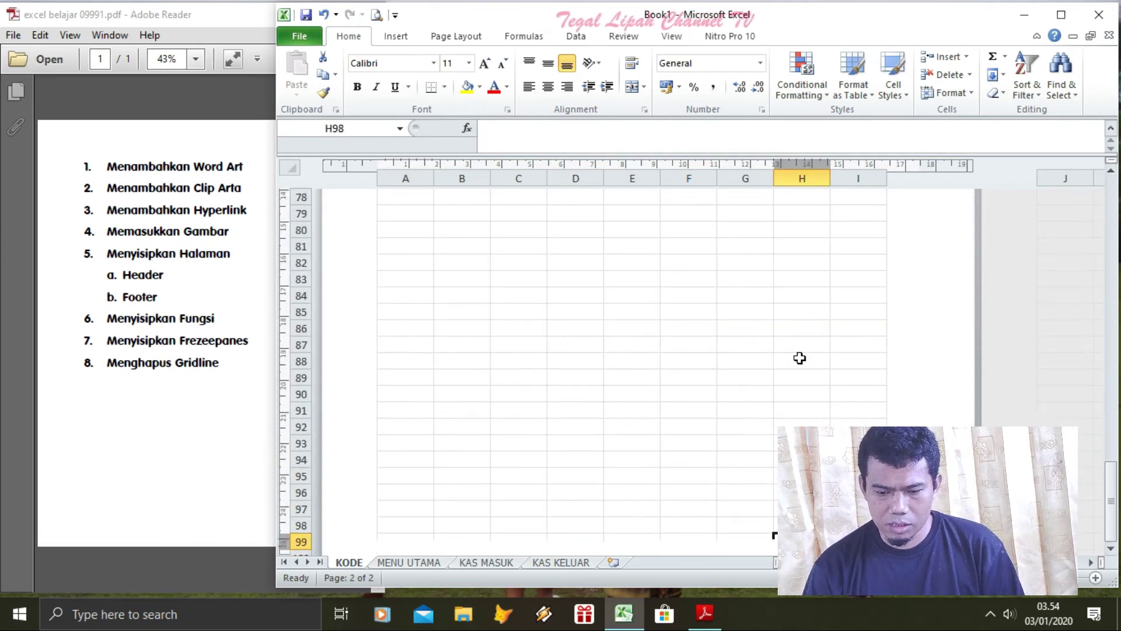
pyautogui.press('Up')
pyautogui.press('Up')
pyautogui.press('Up')
pyautogui.press('Up')
pyautogui.press('Up')
pyautogui.press('Up')
pyautogui.press('Up')
pyautogui.press('Up')
pyautogui.press('Up')
pyautogui.press('Up')
pyautogui.press('Up')
pyautogui.press('Up')
pyautogui.press('Up')
pyautogui.press('Up')
pyautogui.press('Up')
pyautogui.press('Up')
pyautogui.press('Up')
pyautogui.press('Up')
pyautogui.press('Up')
pyautogui.press('Up')
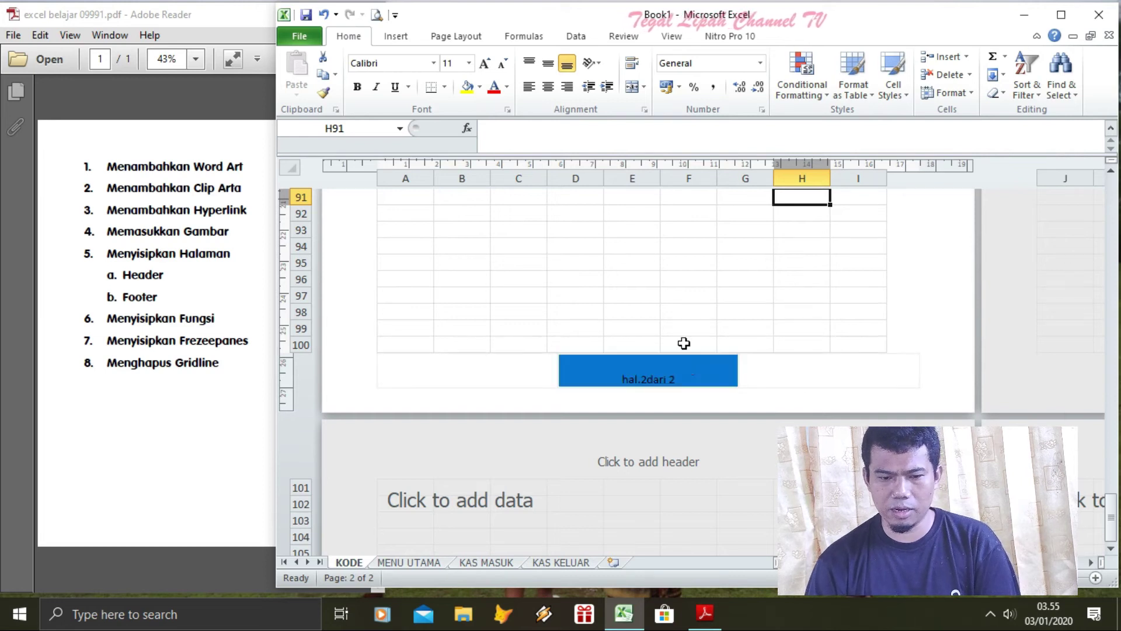
# Switch to Normal view and select cell A5, cancelling the function dialog
pyautogui.click(674, 37)
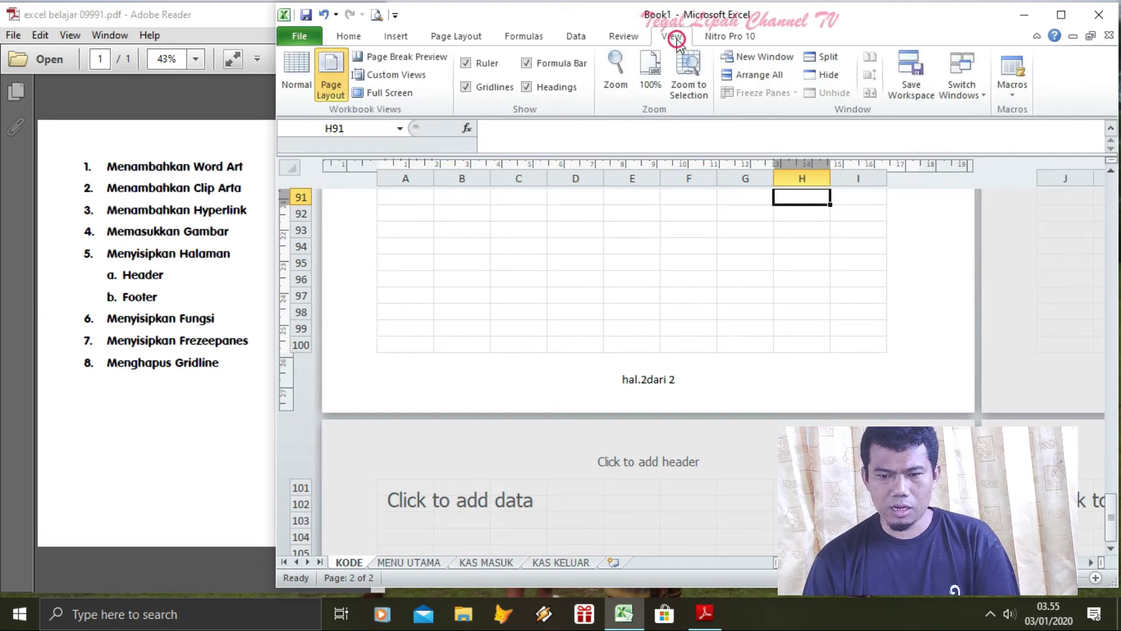
pyautogui.click(301, 58)
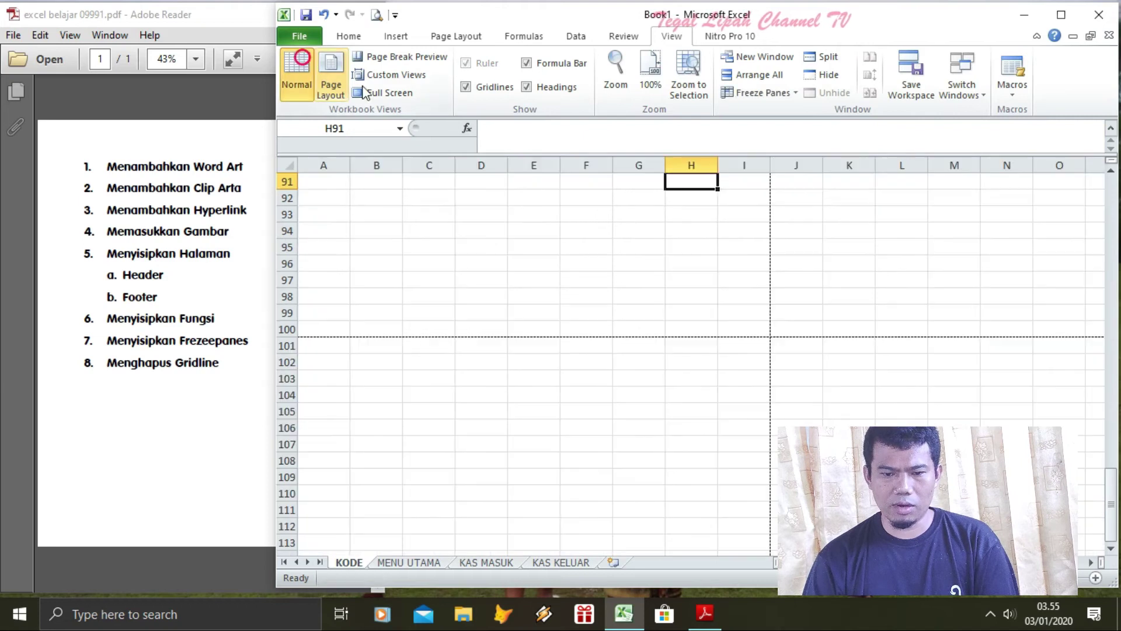
pyautogui.press('Up')
pyautogui.press('Up')
pyautogui.press('Up')
pyautogui.press('Up')
pyautogui.press('Up')
pyautogui.press('Up')
pyautogui.press('Up')
pyautogui.press('Up')
pyautogui.press('Up')
pyautogui.press('Up')
pyautogui.press('Up')
pyautogui.press('Up')
pyautogui.press('Up')
pyautogui.press('Up')
pyautogui.press('Up')
pyautogui.press('Up')
pyautogui.press('Up')
pyautogui.press('Up')
pyautogui.press('Up')
pyautogui.press('Up')
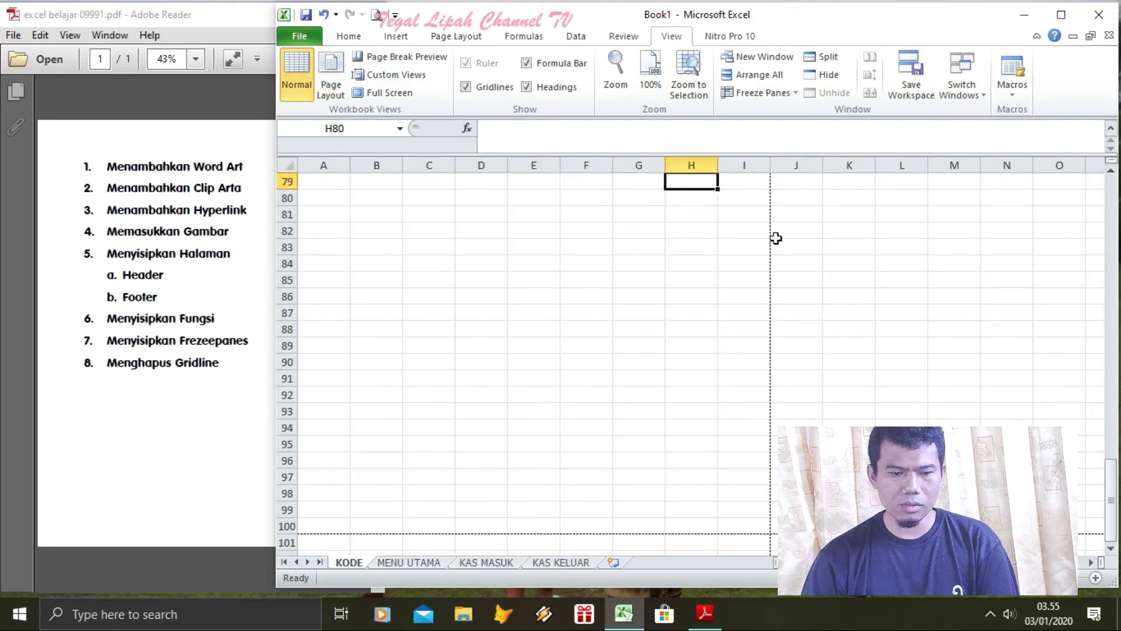
pyautogui.press('Up')
pyautogui.press('Up')
pyautogui.press('Up')
pyautogui.press('Up')
pyautogui.press('Up')
pyautogui.press('Up')
pyautogui.press('Up')
pyautogui.press('Up')
pyautogui.press('Up')
pyautogui.press('Up')
pyautogui.press('Up')
pyautogui.press('Up')
pyautogui.press('Up')
pyautogui.press('Up')
pyautogui.press('Up')
pyautogui.press('Up')
pyautogui.press('Up')
pyautogui.press('Up')
pyautogui.press('Up')
pyautogui.press('Up')
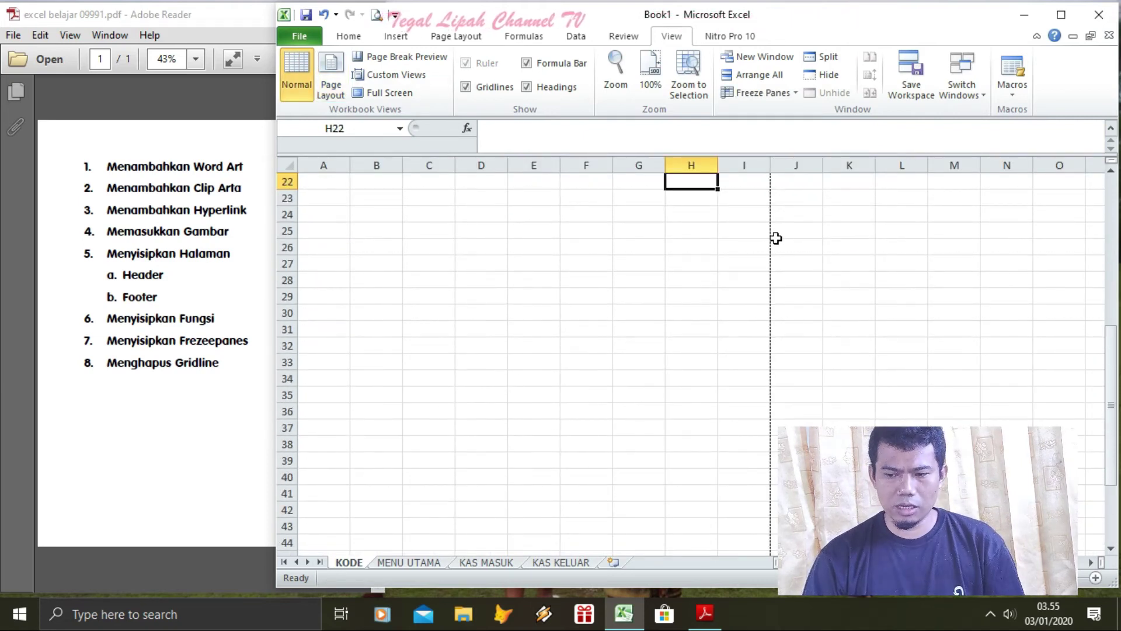
pyautogui.moveTo(1110, 404); pyautogui.dragTo(1111, 228)
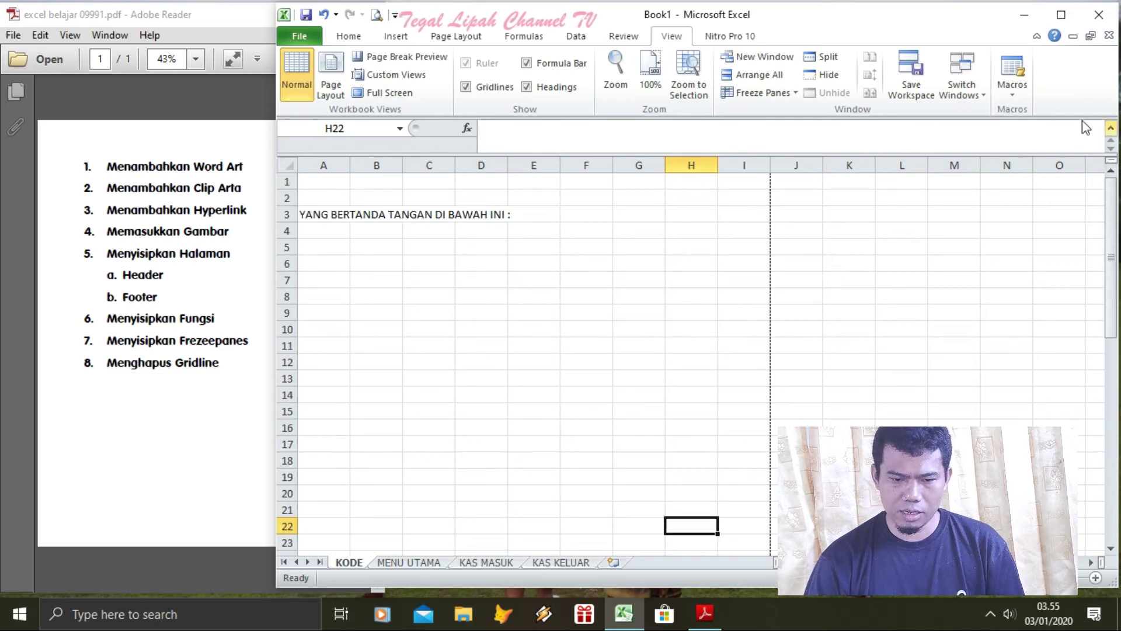
pyautogui.click(311, 247)
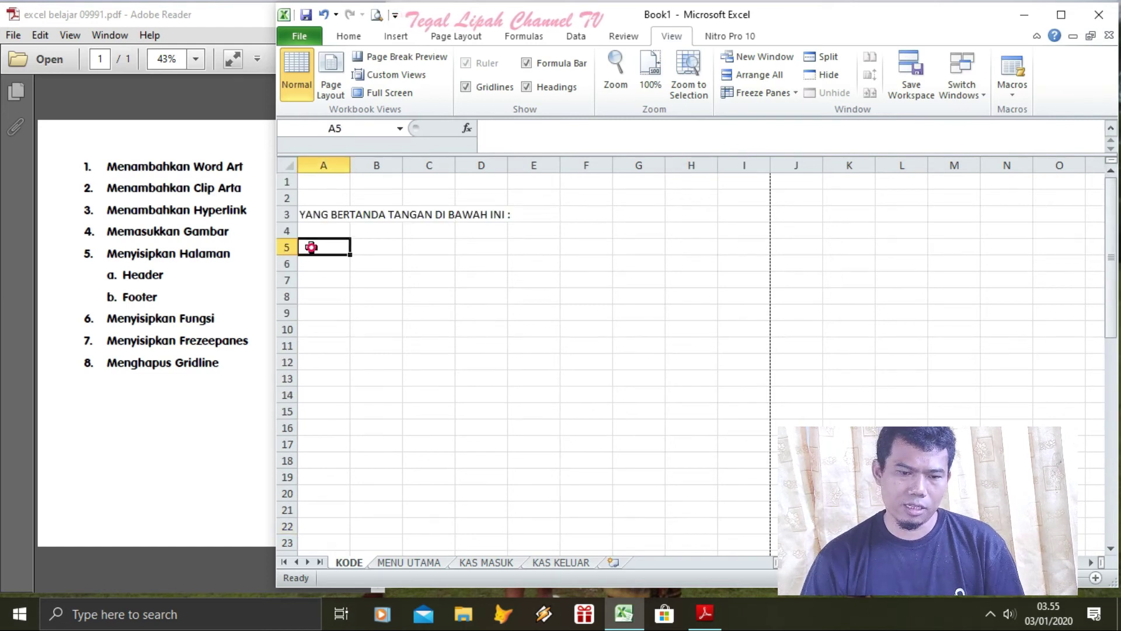
pyautogui.click(467, 128)
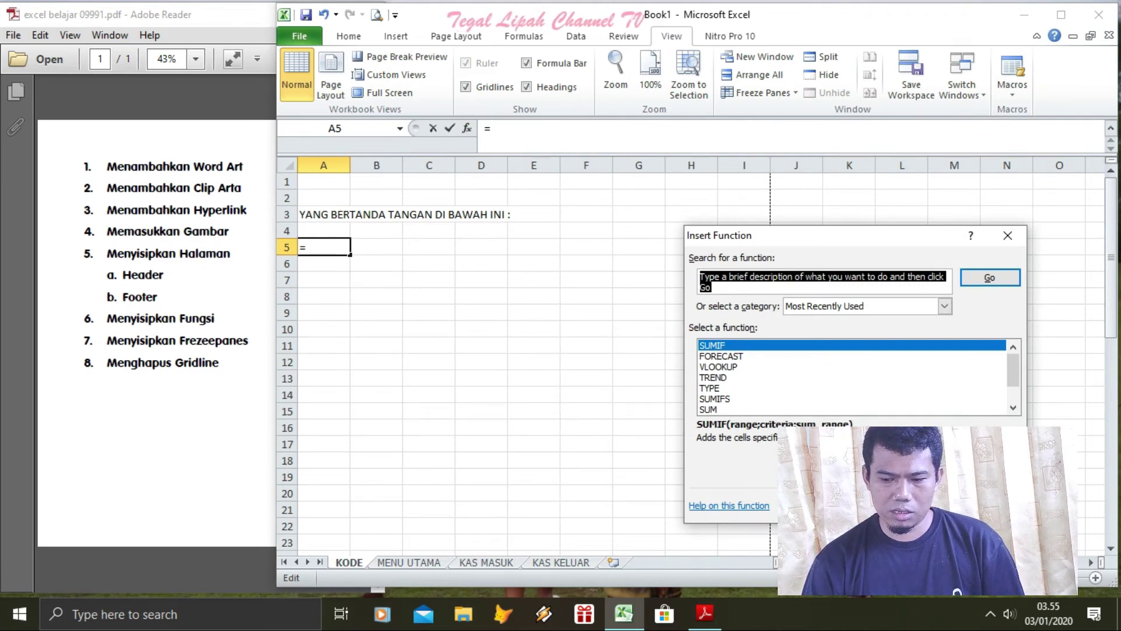
pyautogui.press('Escape')
# Enter the numbers 1 to 7, then 9 and 8, down cells A5 to A13
pyautogui.write('1')
pyautogui.press('Return')
pyautogui.write('2')
pyautogui.press('Return')
pyautogui.write('3')
pyautogui.press('Return')
pyautogui.write('4')
pyautogui.press('Return')
pyautogui.write('5')
pyautogui.press('Return')
pyautogui.write('6')
pyautogui.press('Return')
pyautogui.write('7')
pyautogui.press('Return')
pyautogui.write('9')
pyautogui.press('Return')
pyautogui.write('8')
pyautogui.press('Return')
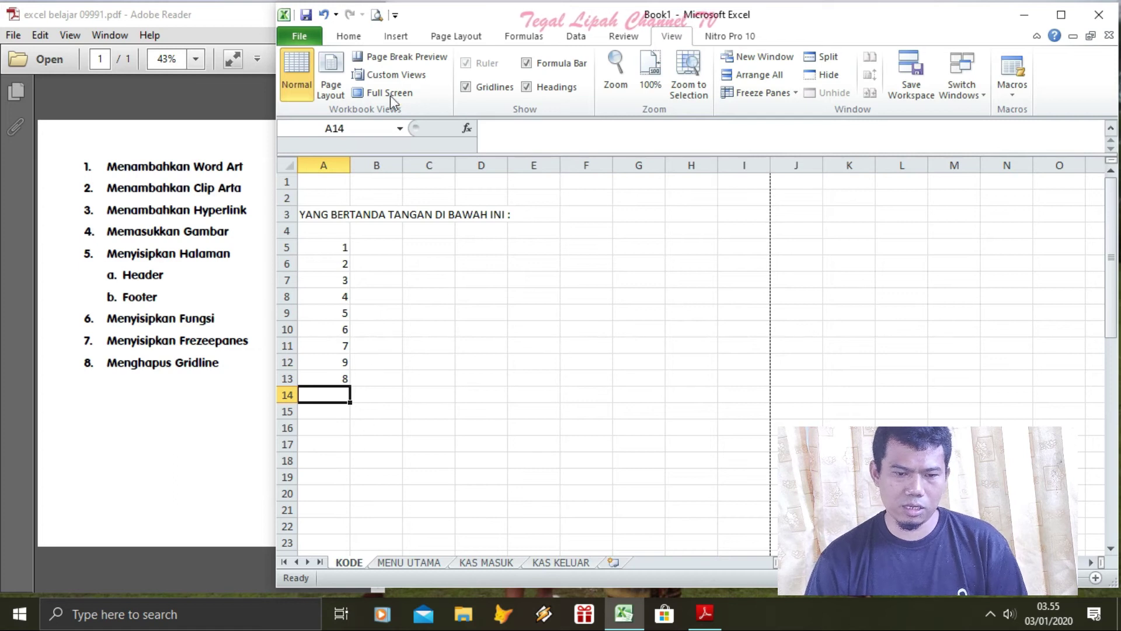
# Insert =SUM(A5:A13) in A14 via Insert Function, totalling 45
pyautogui.click(472, 132)
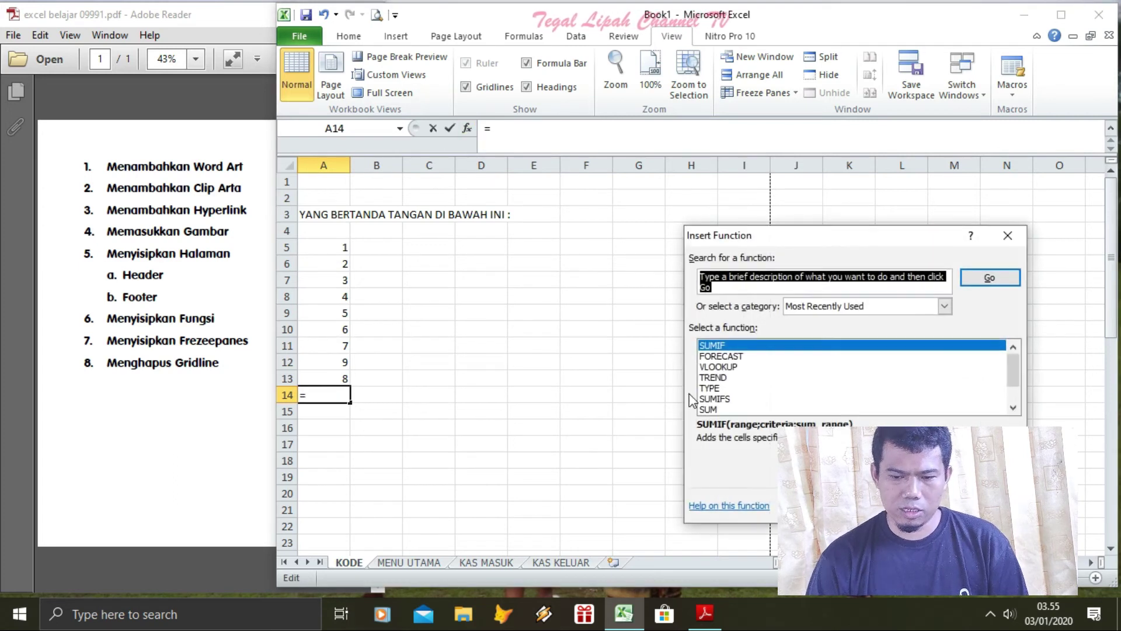
pyautogui.click(713, 409)
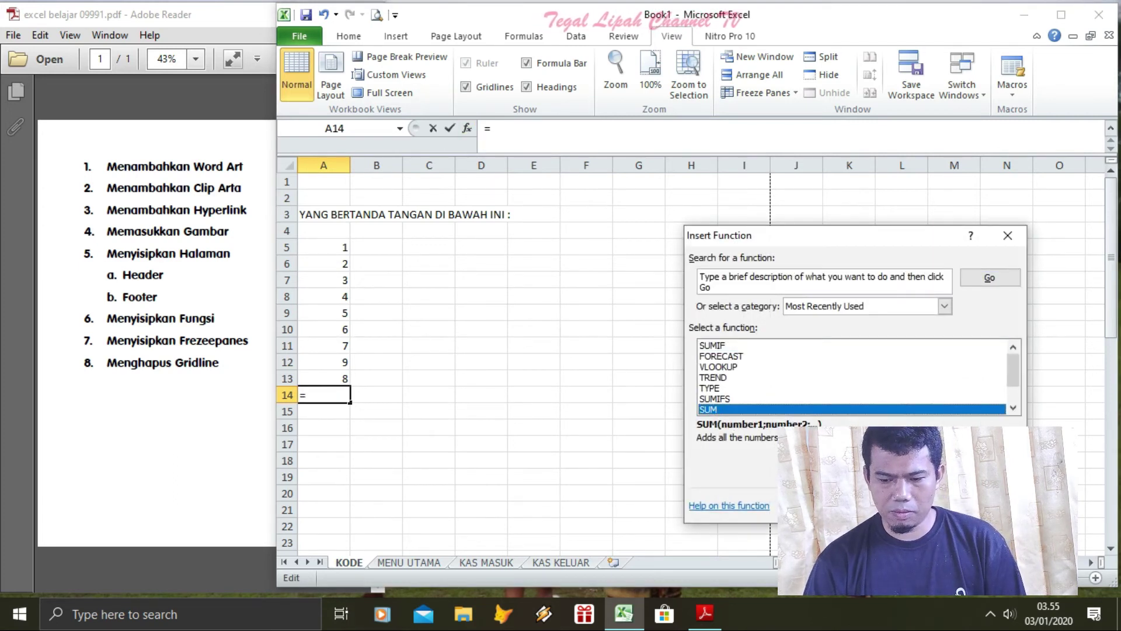
pyautogui.press('Return')
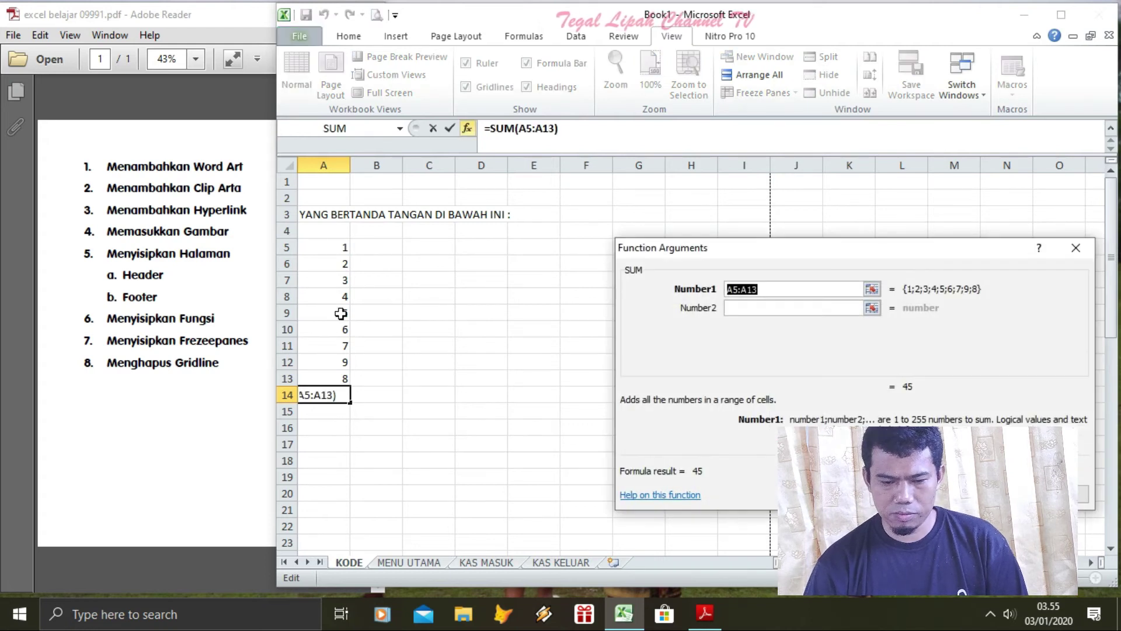
pyautogui.moveTo(333, 245); pyautogui.dragTo(338, 377)
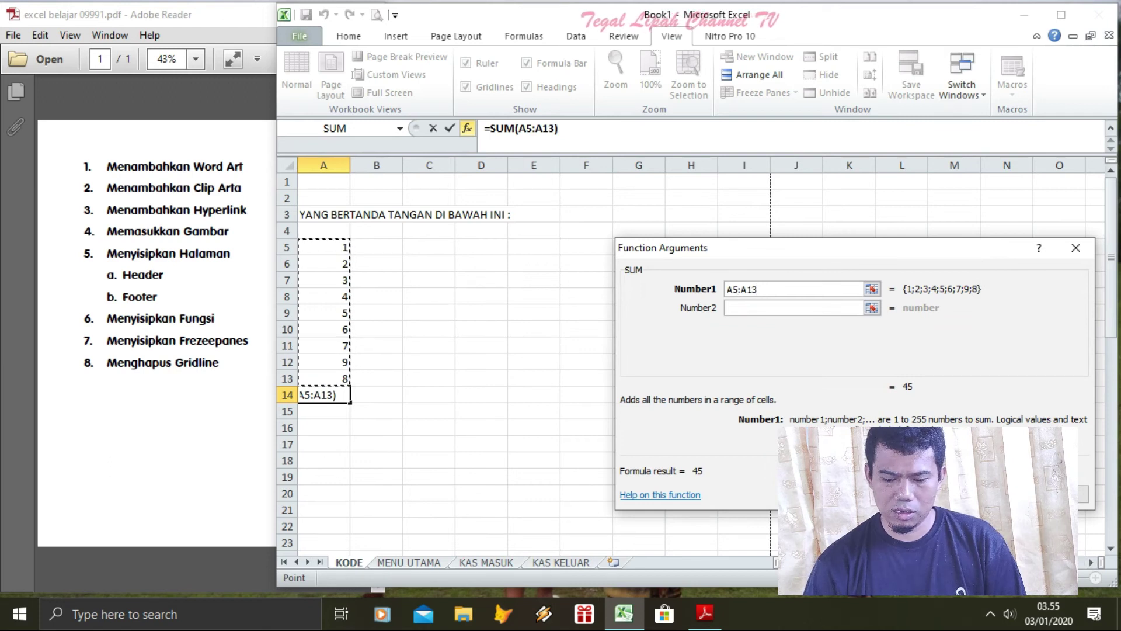
pyautogui.press('Return')
# Clear A14, then re-enter =SUM(A5:A13) there from the Formulas ribbon's function picker
pyautogui.click(369, 393)
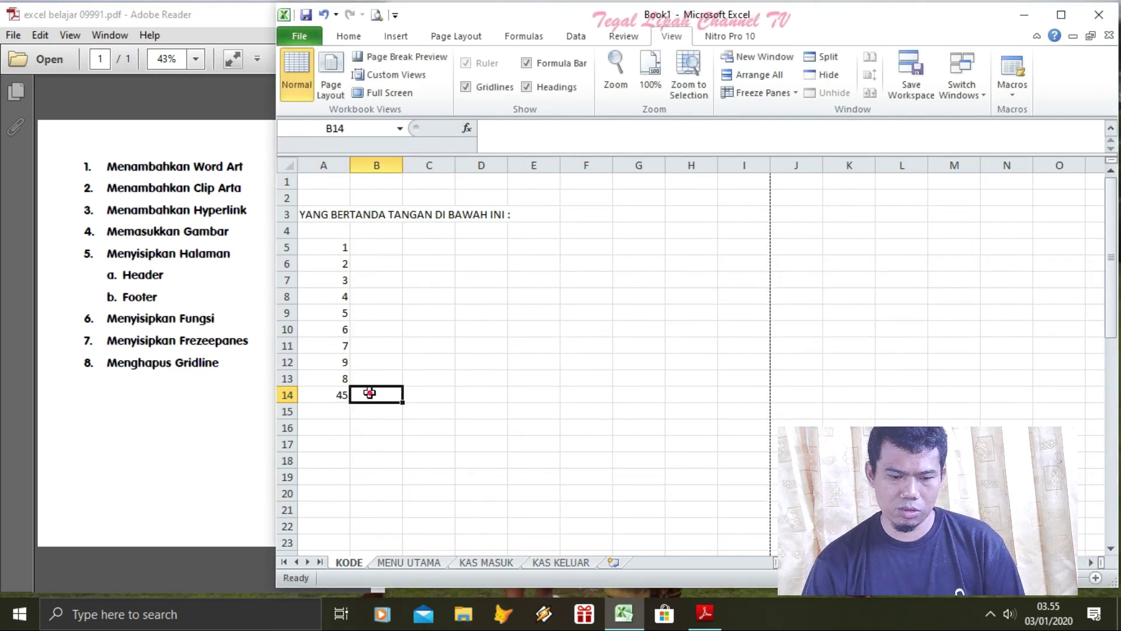
pyautogui.click(346, 394)
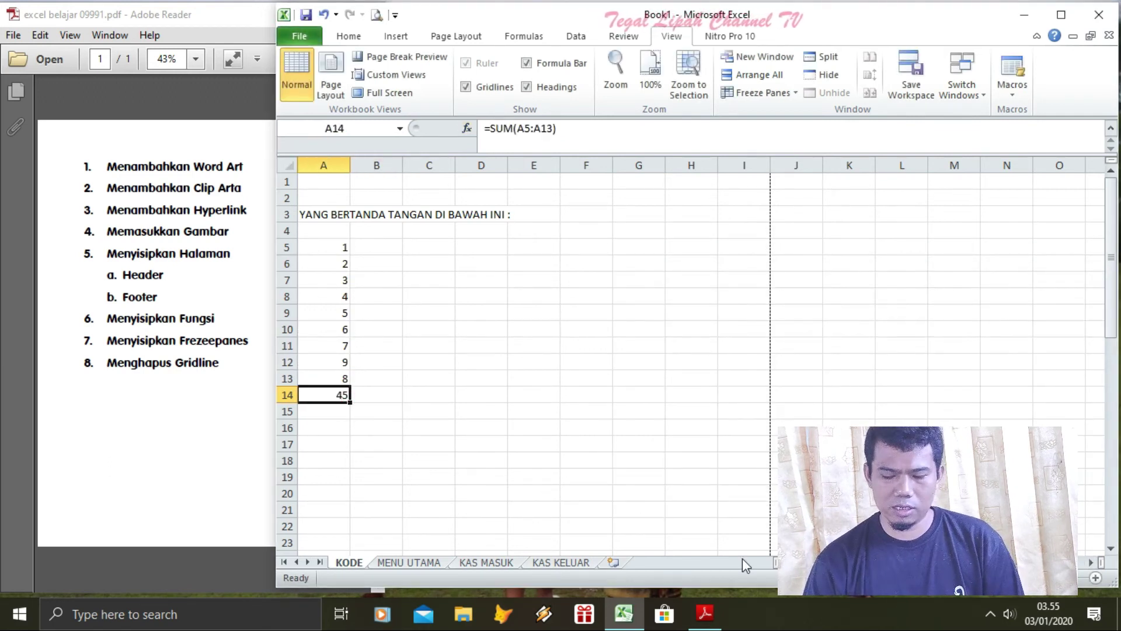
pyautogui.press('Delete')
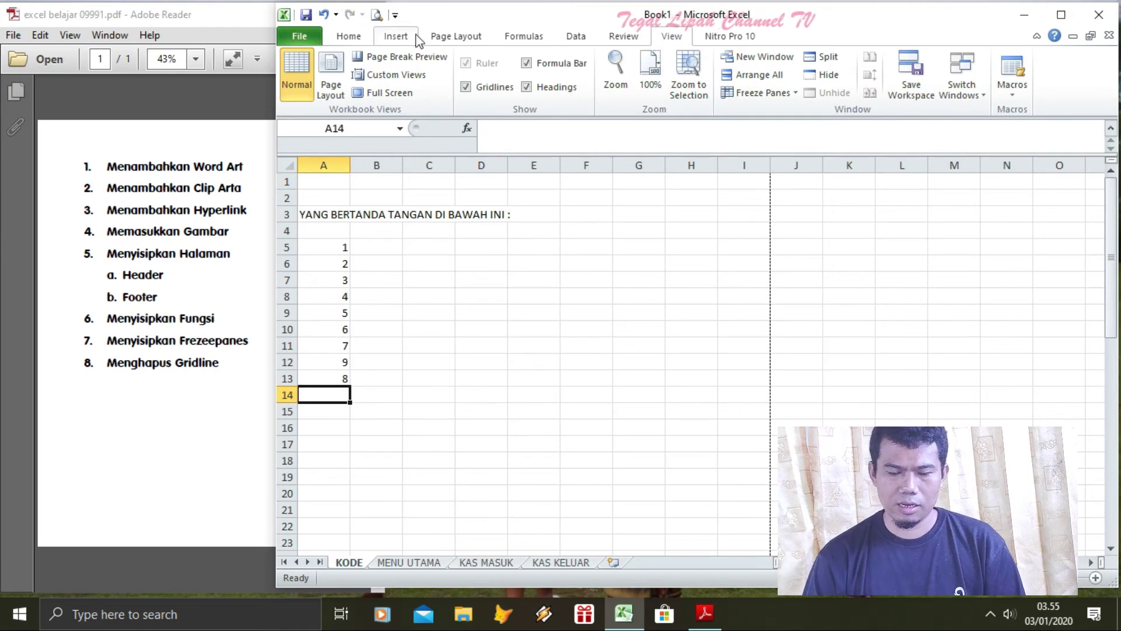
pyautogui.click(514, 37)
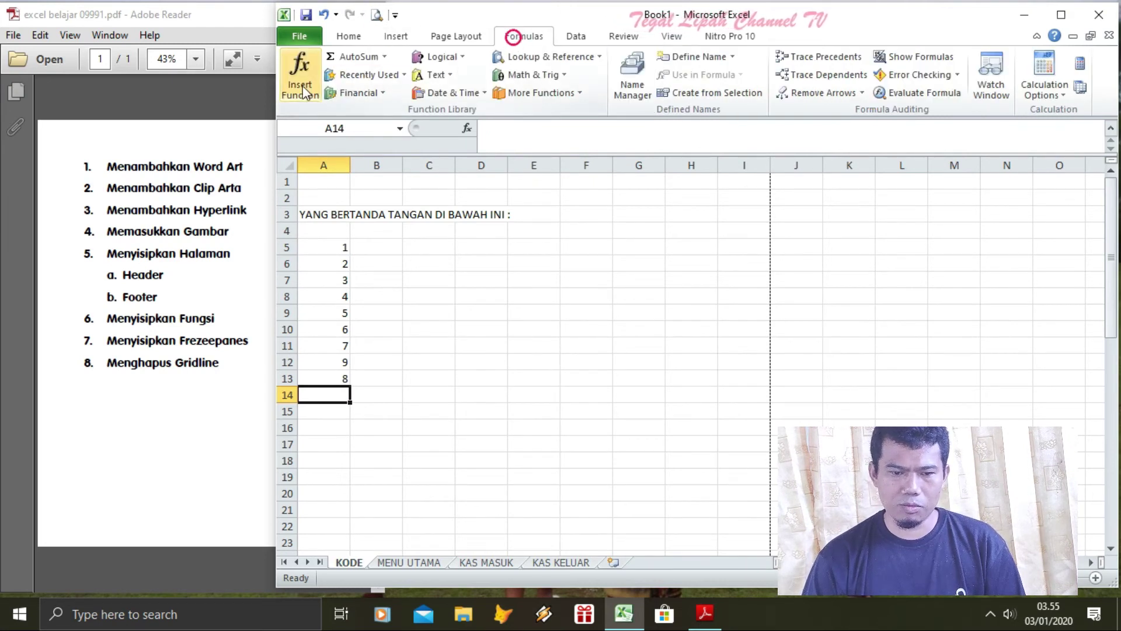
pyautogui.click(287, 91)
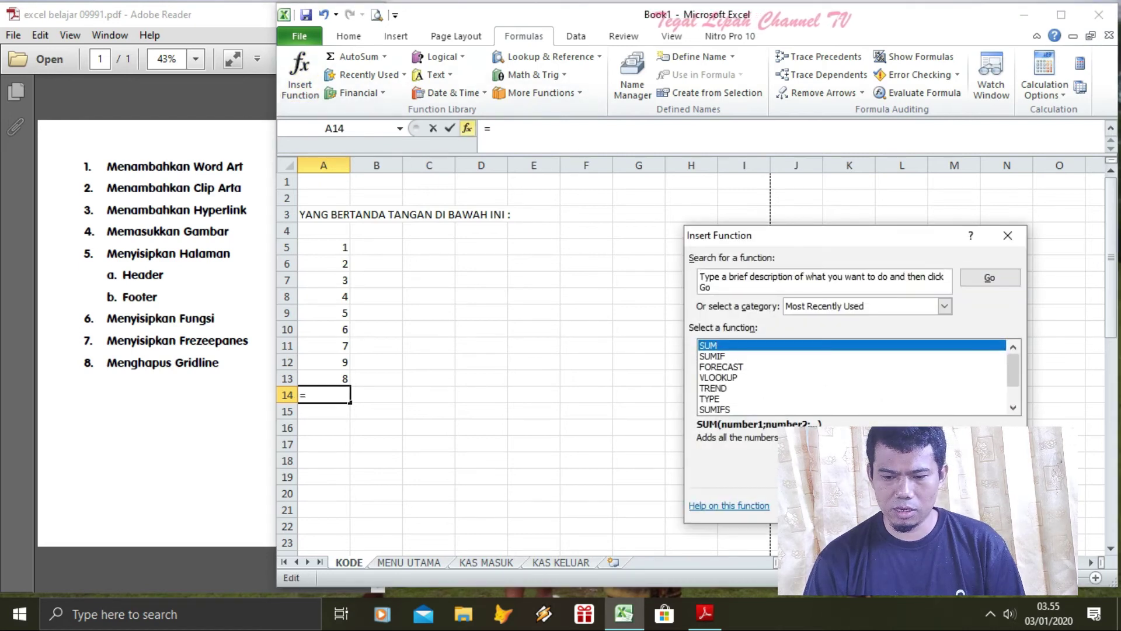
pyautogui.press('Return')
pyautogui.moveTo(338, 248); pyautogui.dragTo(340, 375)
pyautogui.press('Return')
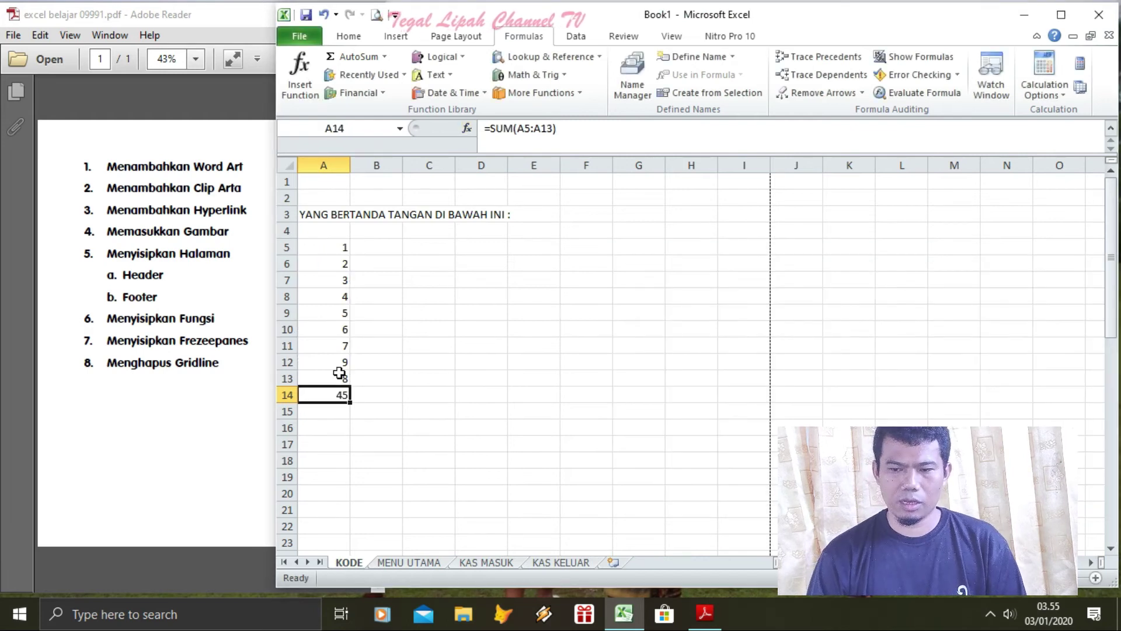
pyautogui.click(344, 35)
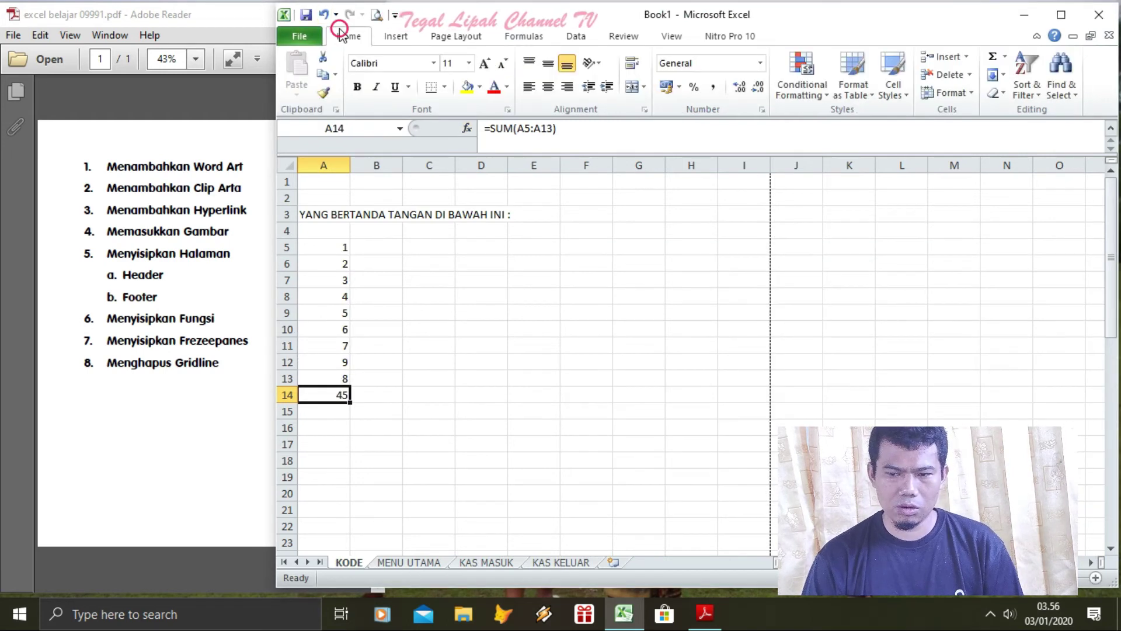
# Clear A14 and recreate its total of 45 with AutoSum's Sum over A5:A13
pyautogui.press('Delete')
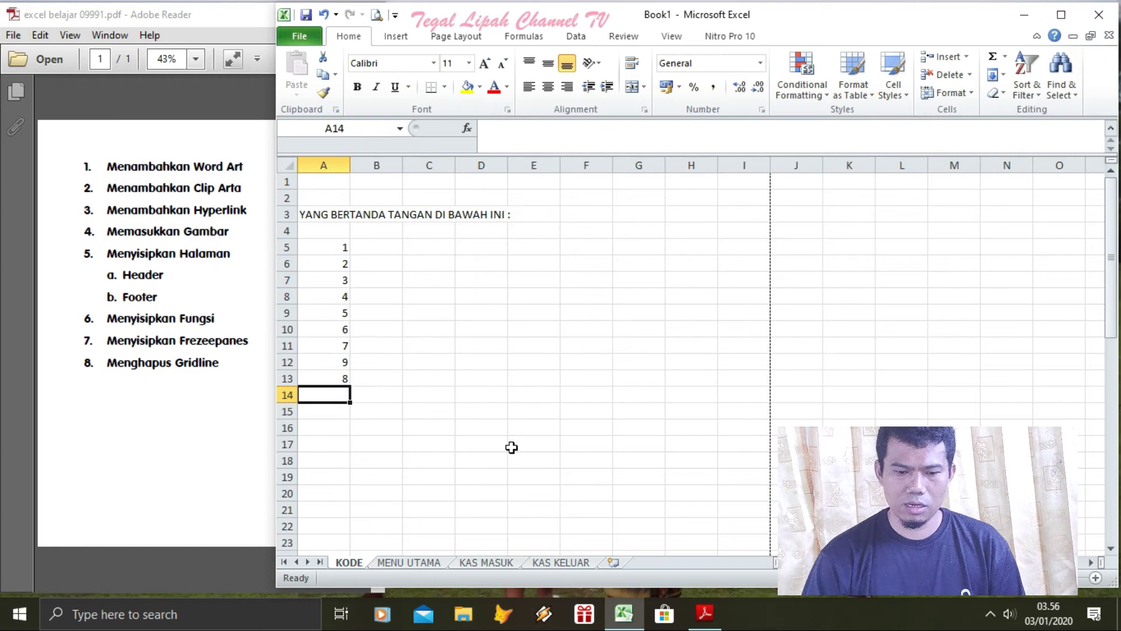
pyautogui.click(1003, 58)
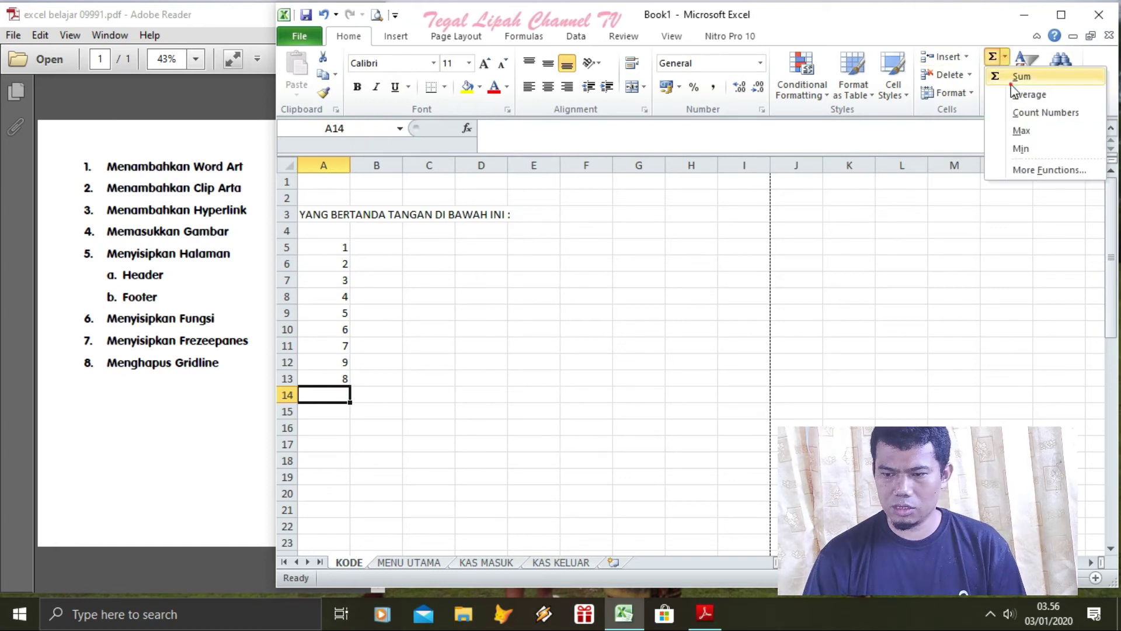
pyautogui.click(1016, 76)
pyautogui.press('Return')
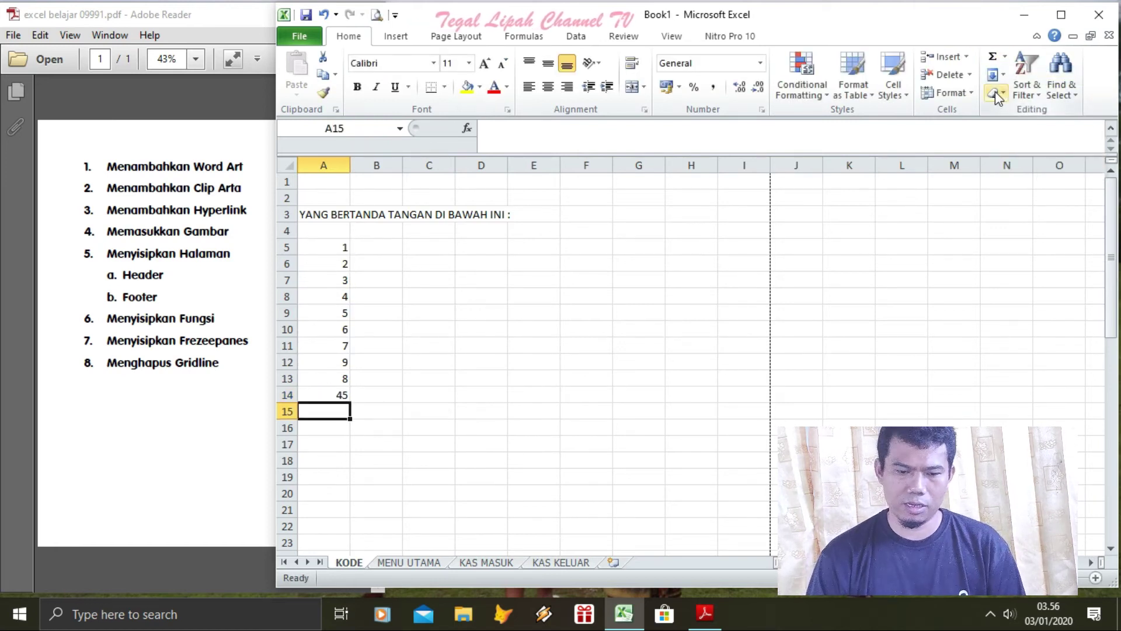
pyautogui.click(472, 330)
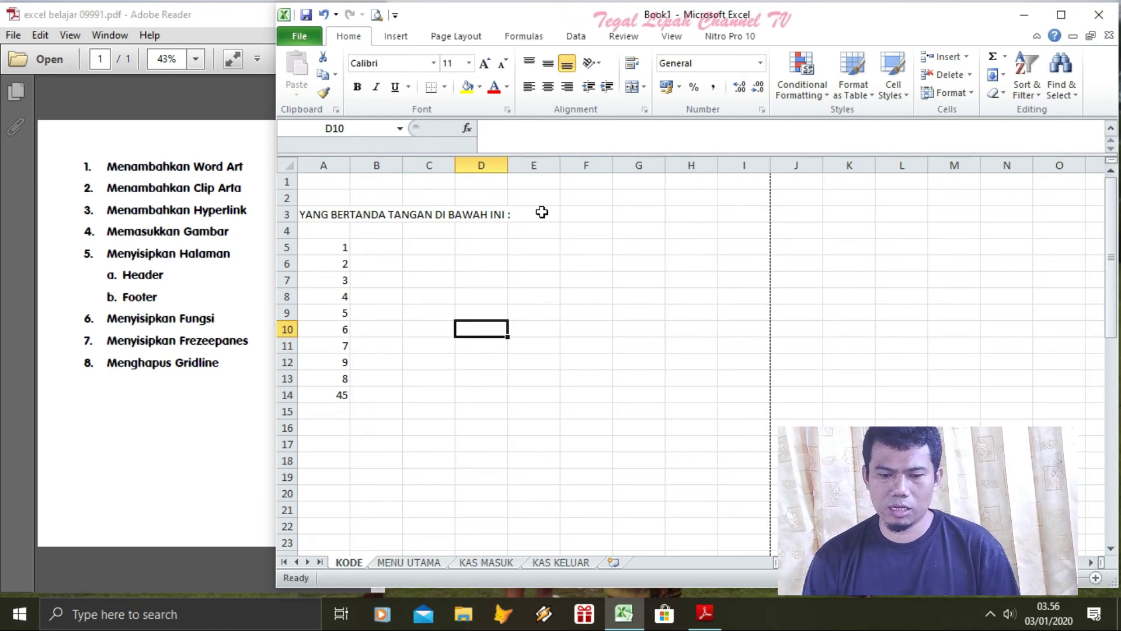
pyautogui.press('Left')
pyautogui.press('Left')
pyautogui.press('Left')
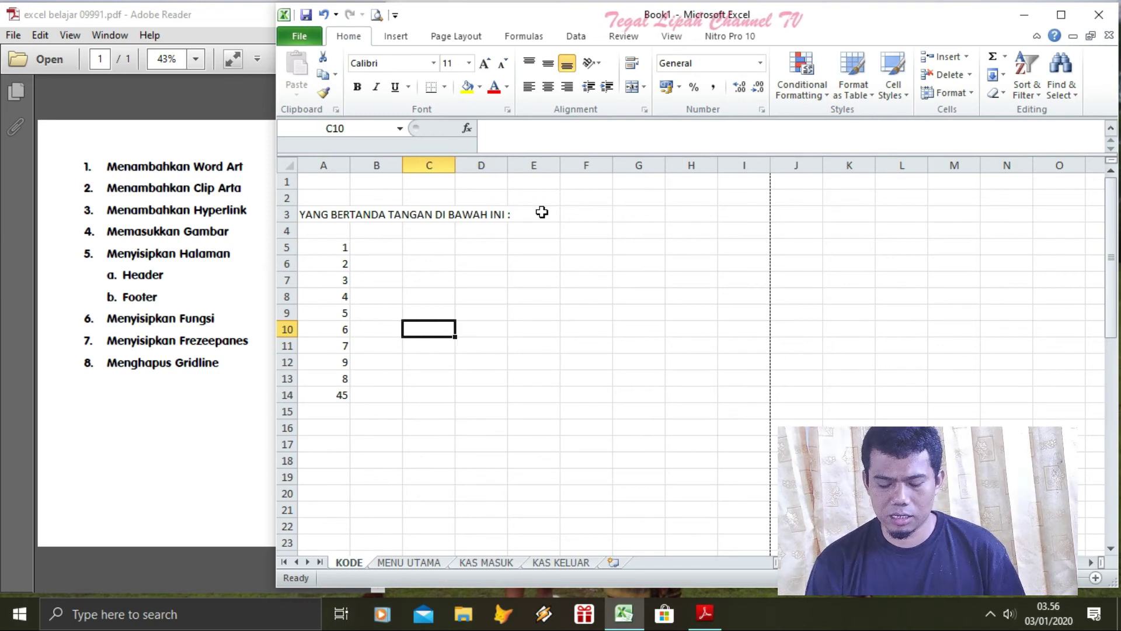
pyautogui.press('Up')
pyautogui.press('Up')
pyautogui.press('Up')
pyautogui.press('Up')
pyautogui.press('Up')
# Clear the numbers and total in A5:A15 and the heading text in A3
pyautogui.hotkey('shift', 'Down')
pyautogui.hotkey('shift', 'Down')
pyautogui.hotkey('shift', 'Down')
pyautogui.hotkey('shift', 'Down')
pyautogui.hotkey('shift', 'Down')
pyautogui.hotkey('shift', 'Down')
pyautogui.hotkey('shift', 'Down')
pyautogui.hotkey('shift', 'Down')
pyautogui.hotkey('shift', 'Down')
pyautogui.hotkey('shift', 'Down')
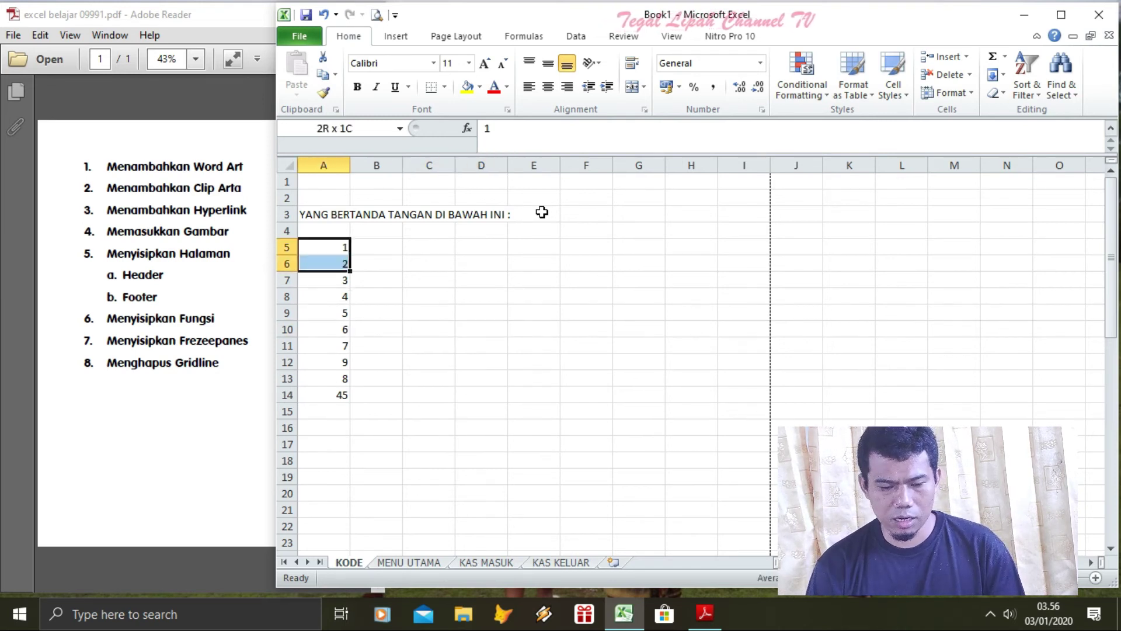
pyautogui.press('Delete')
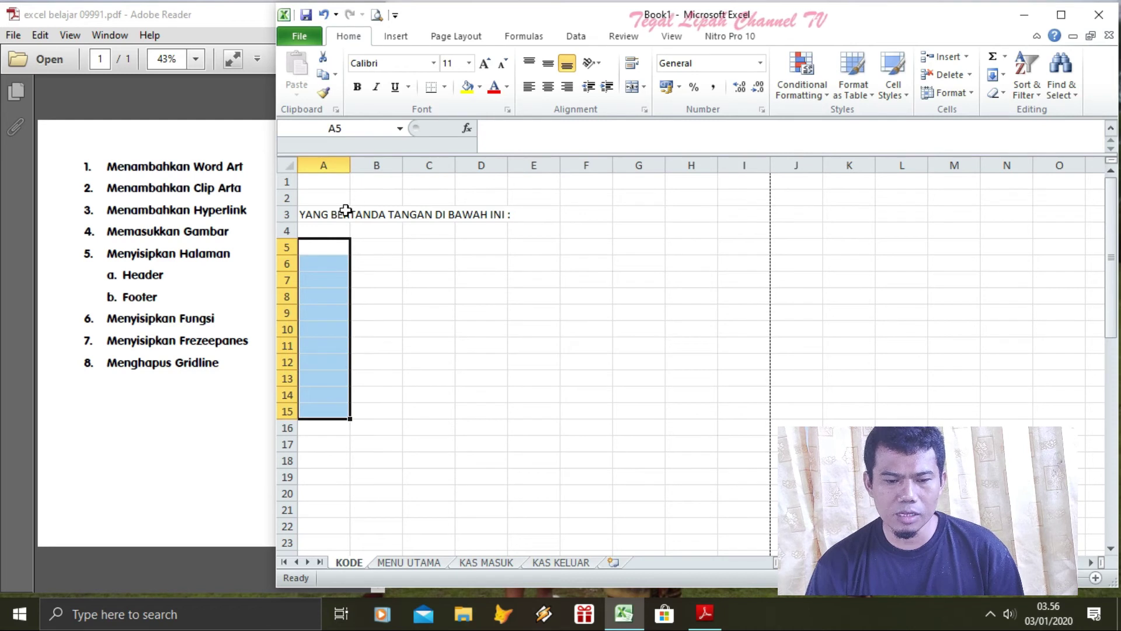
pyautogui.click(342, 211)
pyautogui.press('Delete')
pyautogui.press('Up')
pyautogui.press('Up')
# Enter the headers NO in A1 and NAMA in B1, correcting the typos
pyautogui.write('NO')
pyautogui.press('Tab')
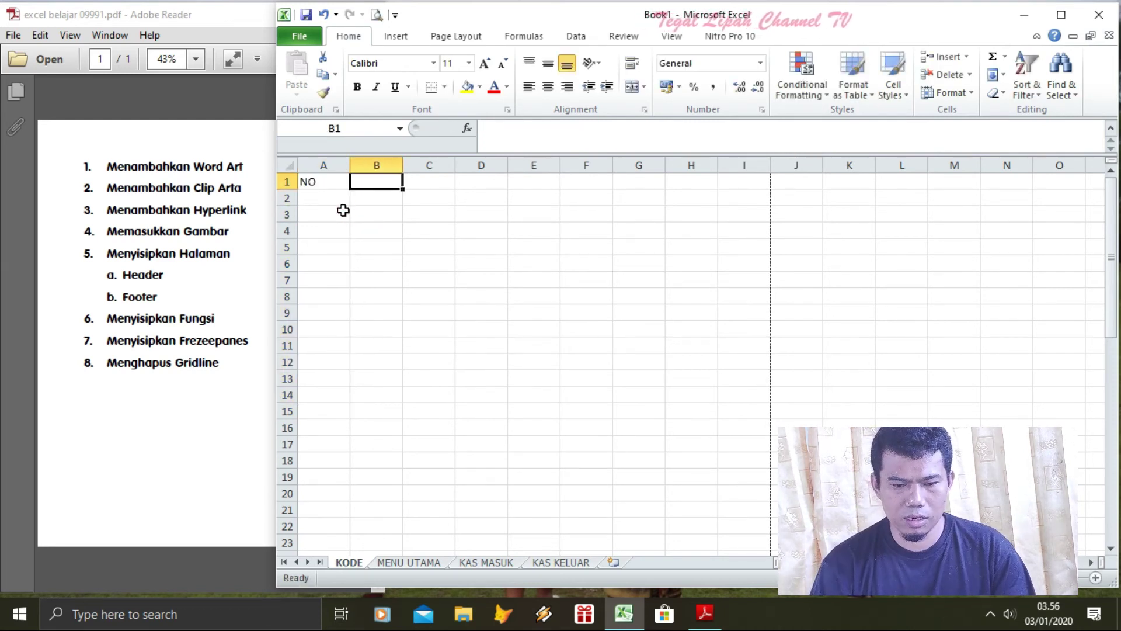
pyautogui.write('na,a')
pyautogui.press('BackSpace')
pyautogui.press('BackSpace')
pyautogui.press('BackSpace')
pyautogui.press('BackSpace')
pyautogui.write('Nm')
pyautogui.press('BackSpace')
pyautogui.write('AN')
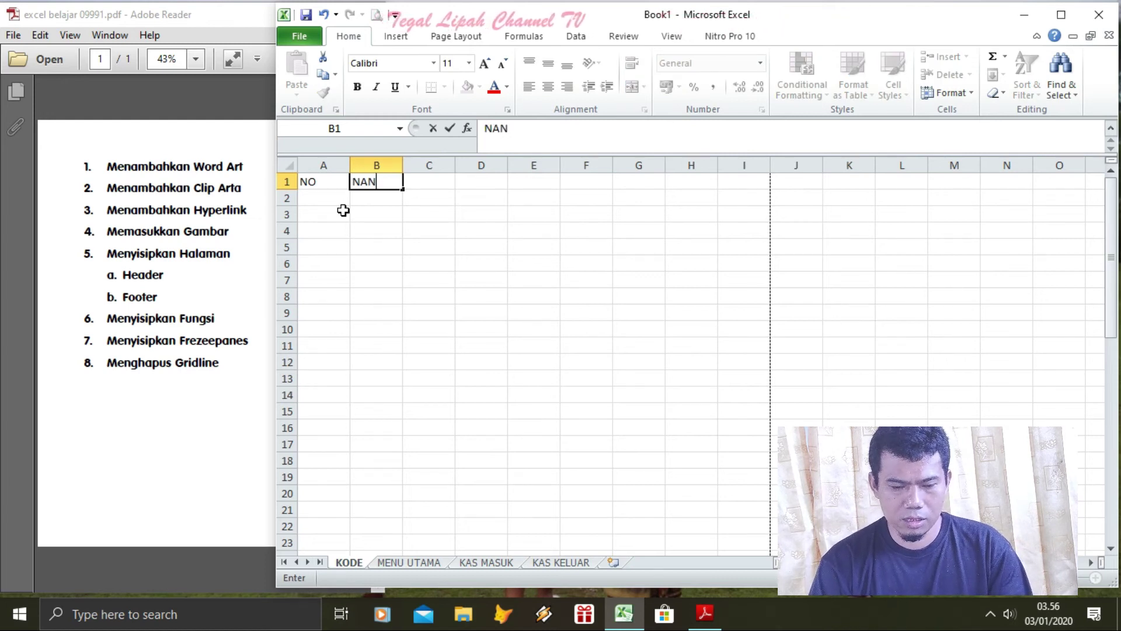
pyautogui.press('BackSpace')
pyautogui.write('AMA')
pyautogui.press('Return')
pyautogui.press('Up')
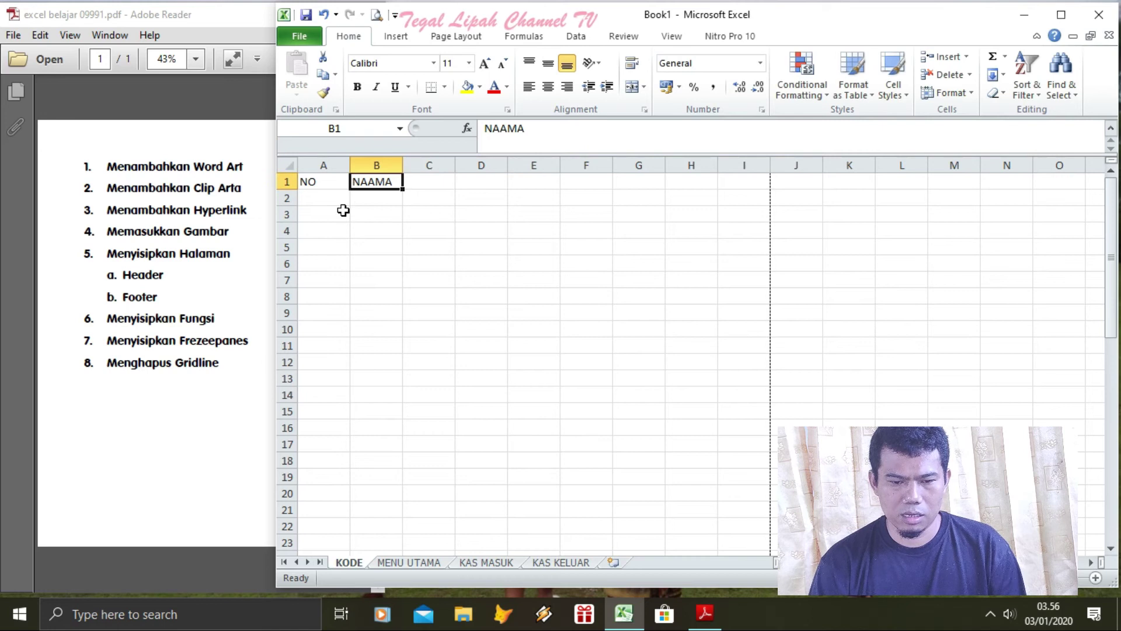
pyautogui.write('NAMA')
pyautogui.press('Return')
# Enter 1 in A2 and four names down B2:B5
pyautogui.press('Left')
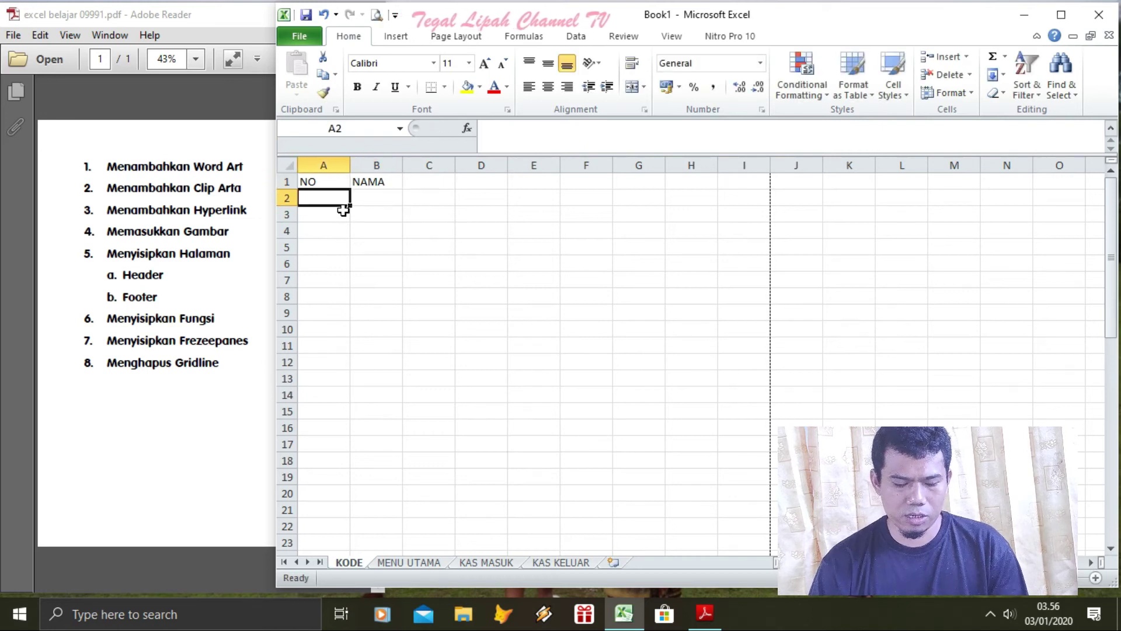
pyautogui.write('Q')
pyautogui.press('Tab')
pyautogui.write('2')
pyautogui.hotkey('ctrl', 'Return')
pyautogui.write('WAYAN')
pyautogui.press('Return')
pyautogui.write('MASDE')
pyautogui.press('Return')
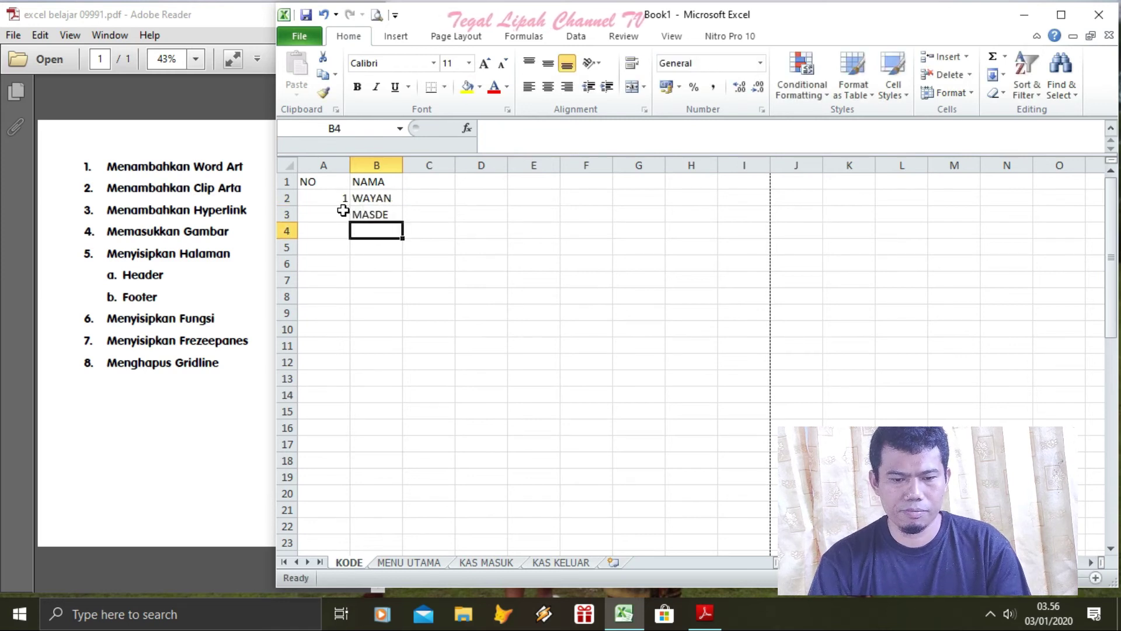
pyautogui.write('NYOMAN K')
pyautogui.press('Return')
pyautogui.write('KETUT')
pyautogui.press('Return')
# Number A3:A5 as 2, 3 and 4, then select A2:A5
pyautogui.press('Up')
pyautogui.press('Up')
pyautogui.click(342, 211)
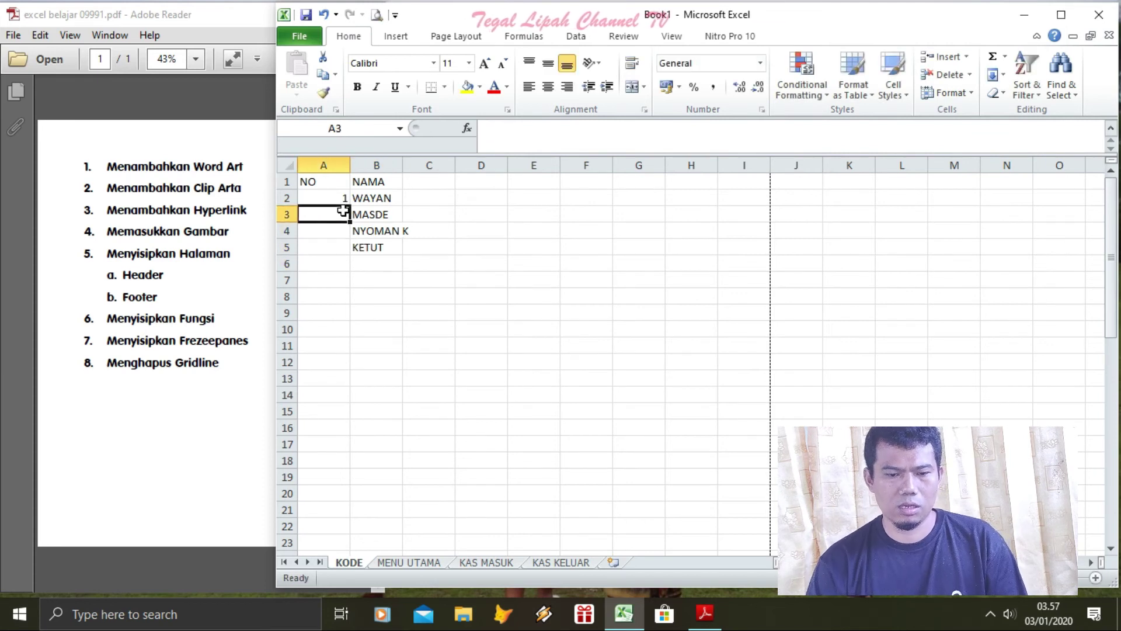
pyautogui.write('2')
pyautogui.press('Return')
pyautogui.write('3')
pyautogui.press('Return')
pyautogui.write('4')
pyautogui.press('Return')
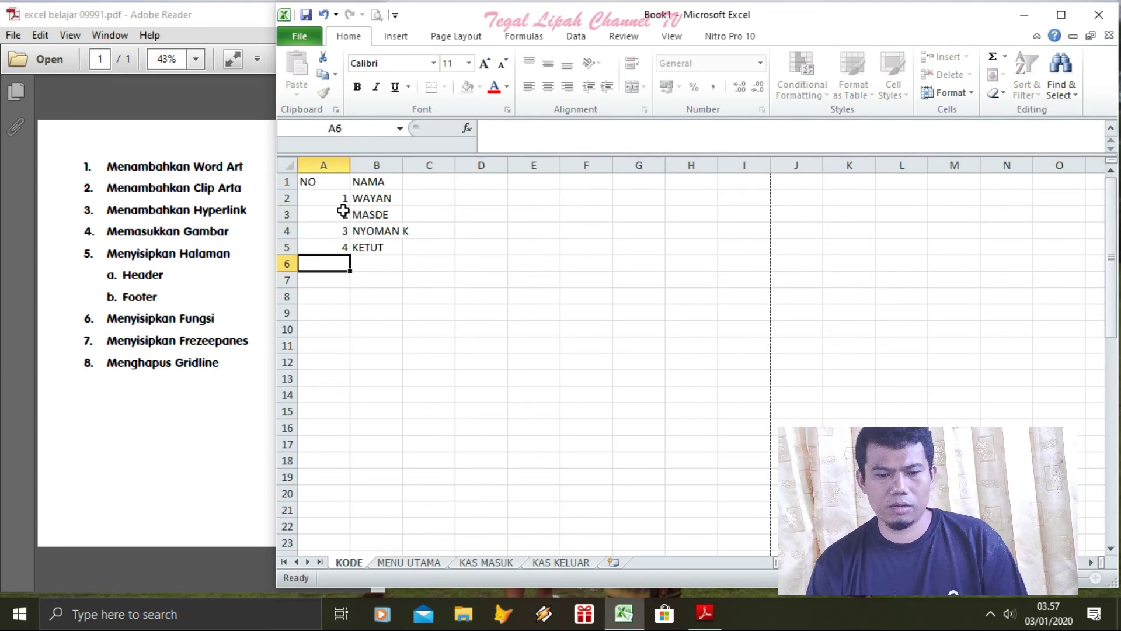
pyautogui.moveTo(343, 198); pyautogui.dragTo(343, 250)
# Centre the numbers 1–4 in A2:A5
pyautogui.click(547, 87)
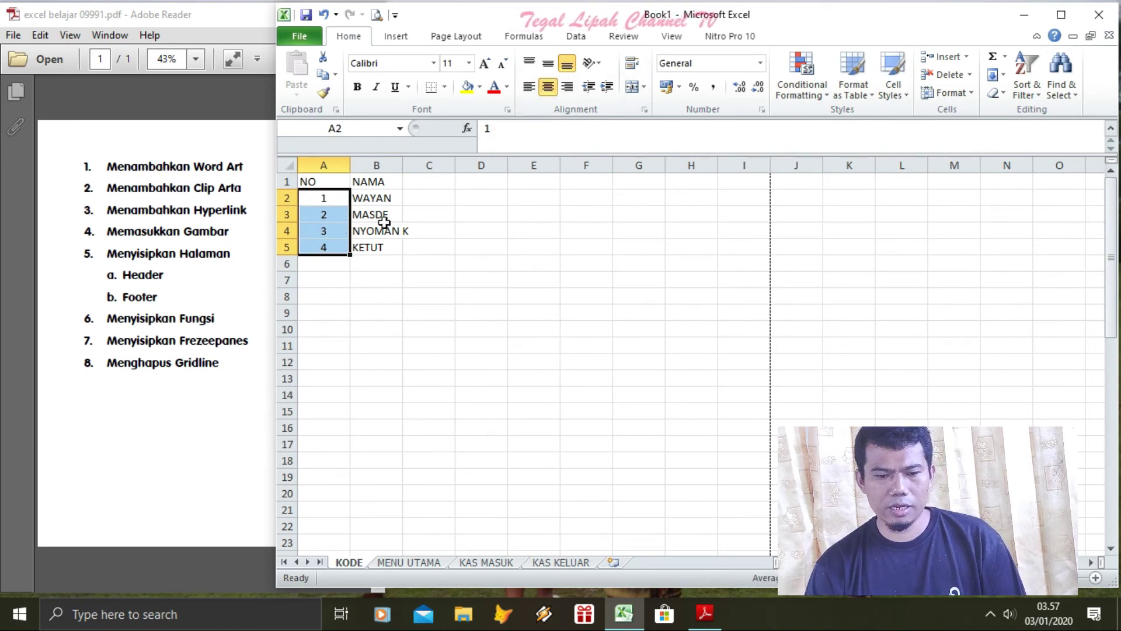
pyautogui.click(357, 183)
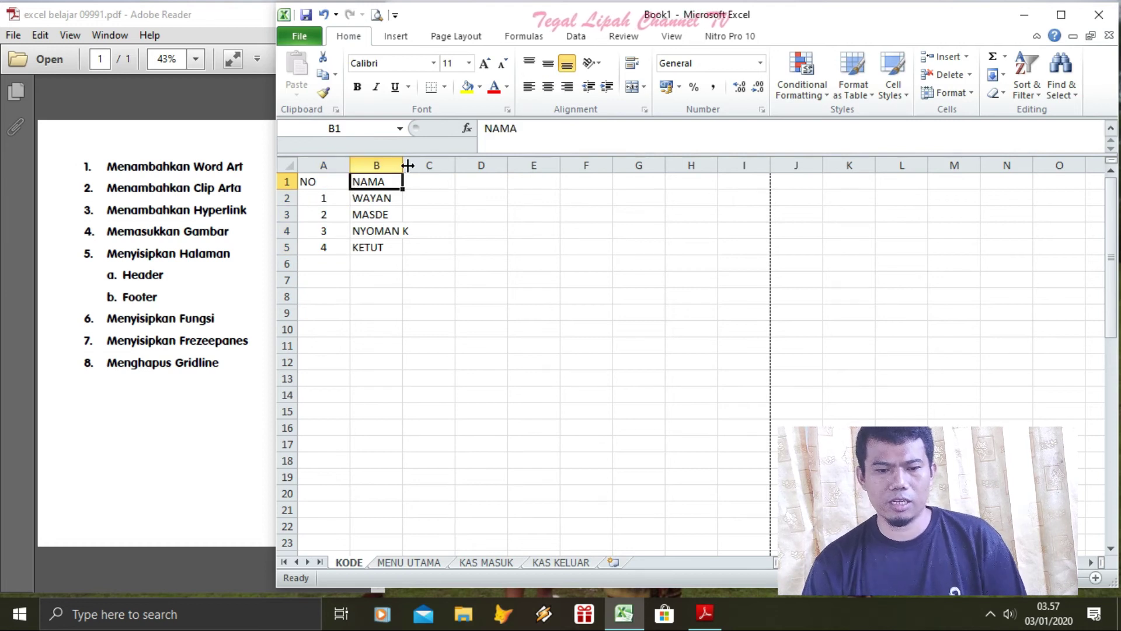
pyautogui.click(545, 310)
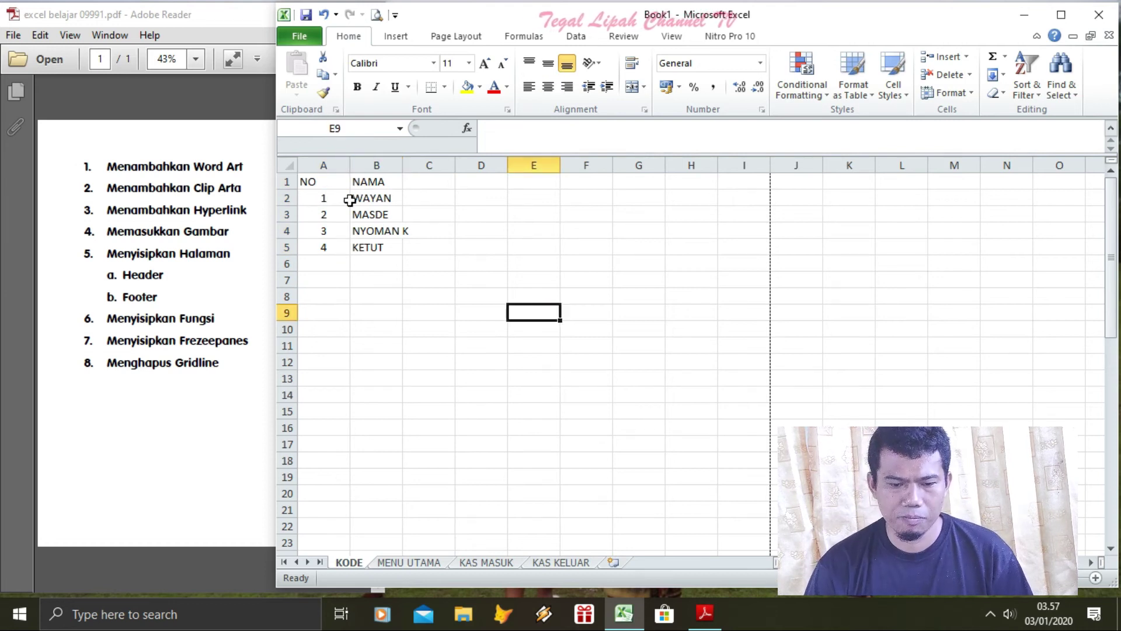
# Freeze the top row and scroll down and back to confirm the headings stay visible
pyautogui.click(286, 198)
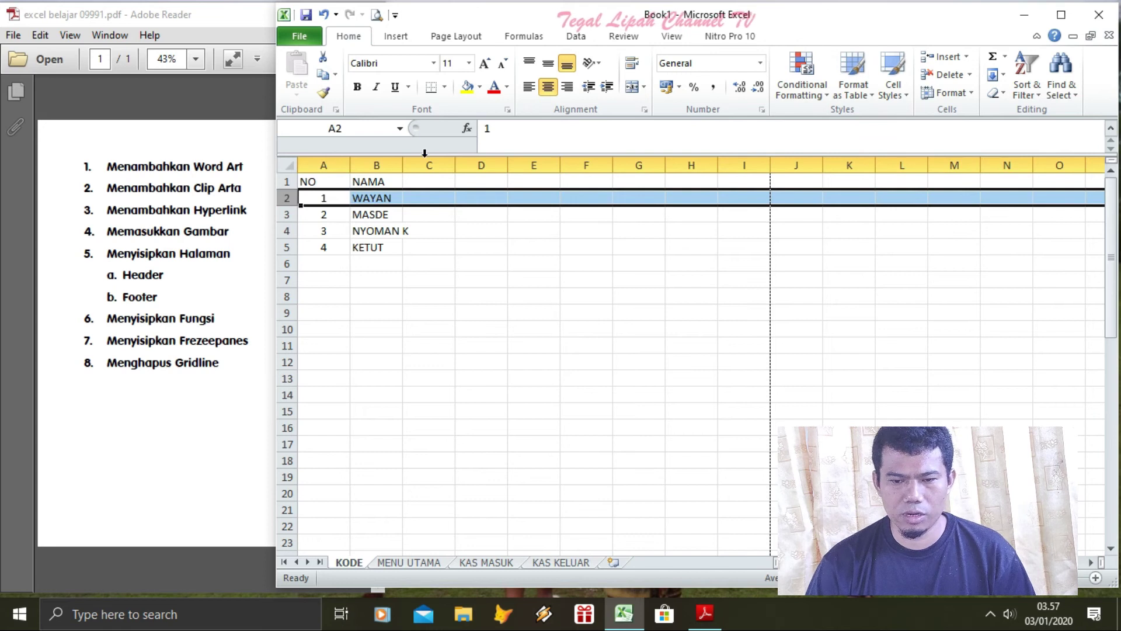
pyautogui.click(611, 36)
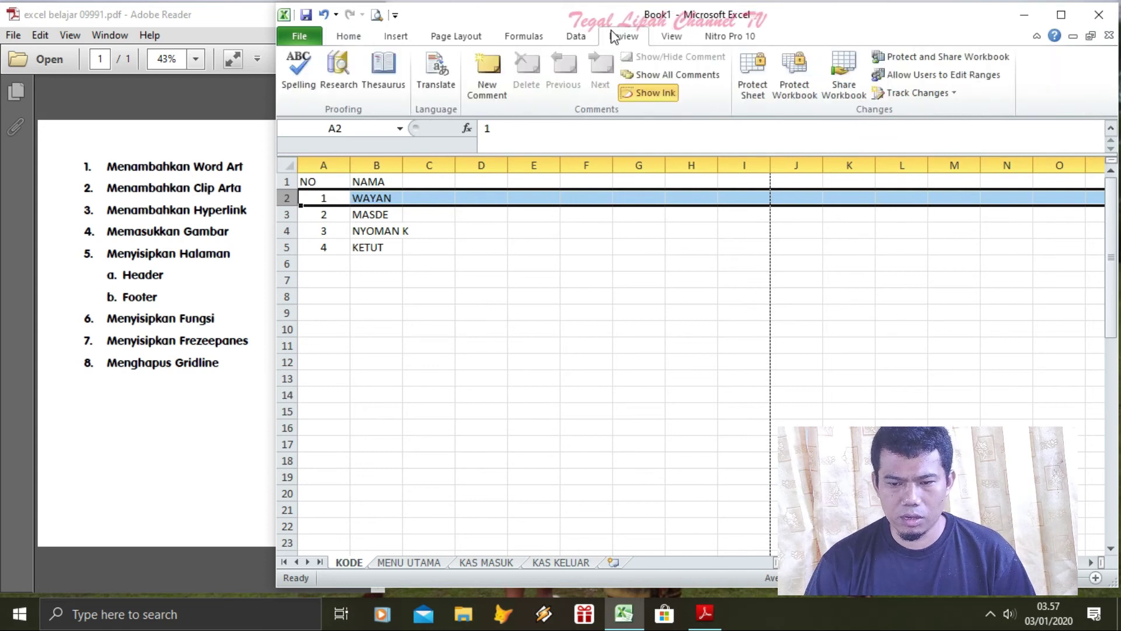
pyautogui.click(667, 35)
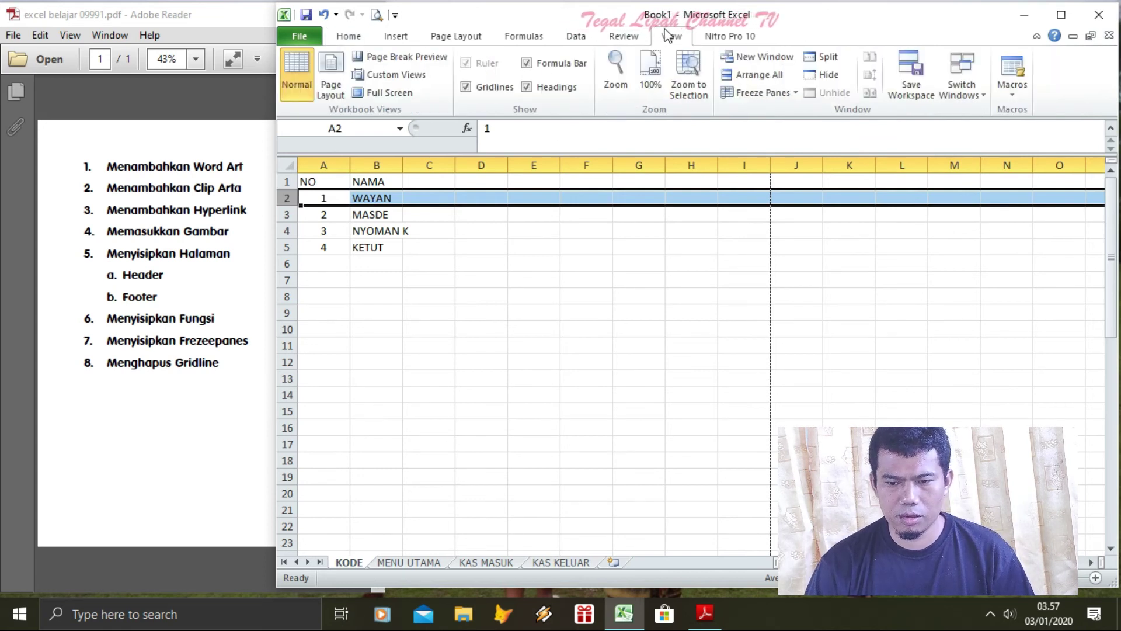
pyautogui.click(796, 95)
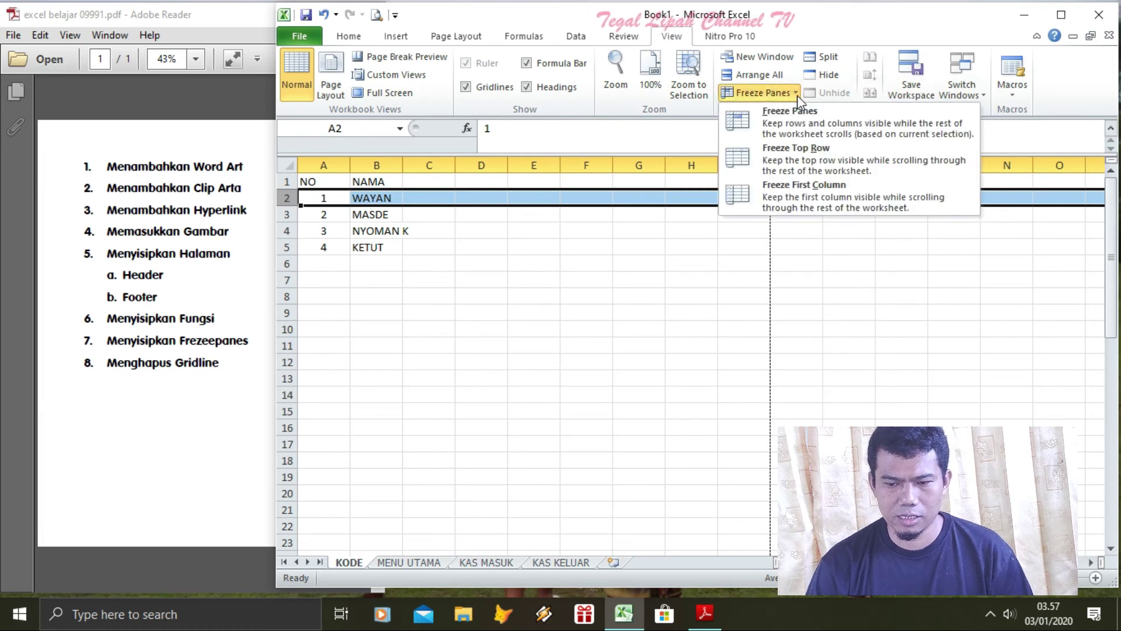
pyautogui.click(807, 156)
pyautogui.click(597, 277)
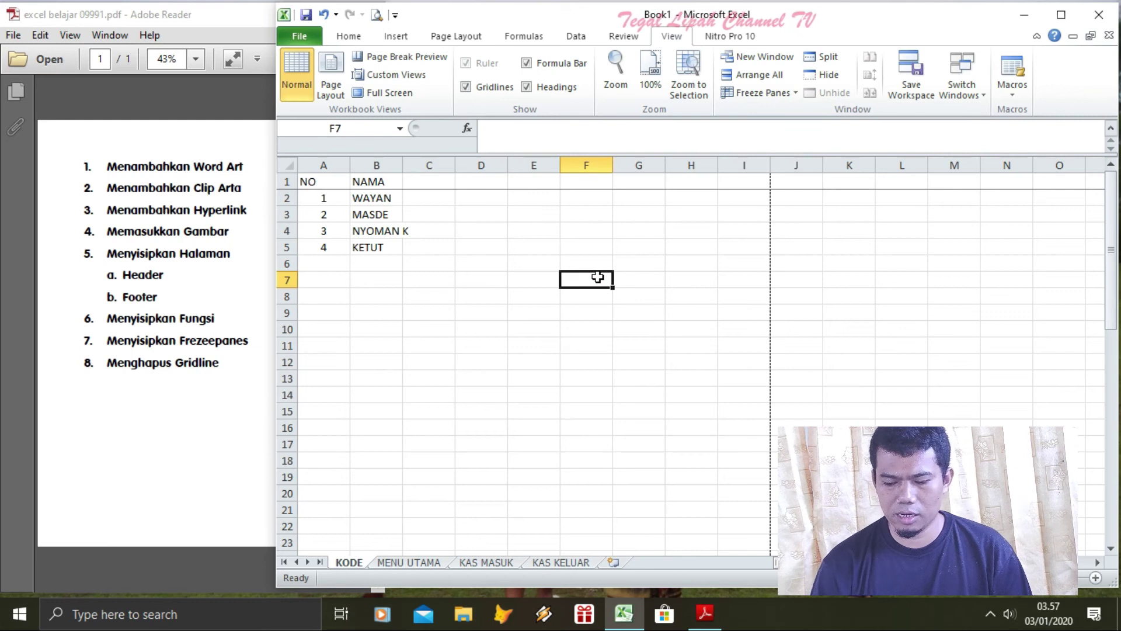
pyautogui.press('Down')
pyautogui.press('Down')
pyautogui.press('Down')
pyautogui.press('Down')
pyautogui.press('Down')
pyautogui.press('Down')
pyautogui.press('Down')
pyautogui.press('Down')
pyautogui.press('Down')
pyautogui.press('Down')
pyautogui.press('Down')
pyautogui.press('Down')
pyautogui.press('Down')
pyautogui.press('Down')
pyautogui.press('Down')
pyautogui.press('Down')
pyautogui.press('Down')
pyautogui.press('Down')
pyautogui.press('Down')
pyautogui.press('Down')
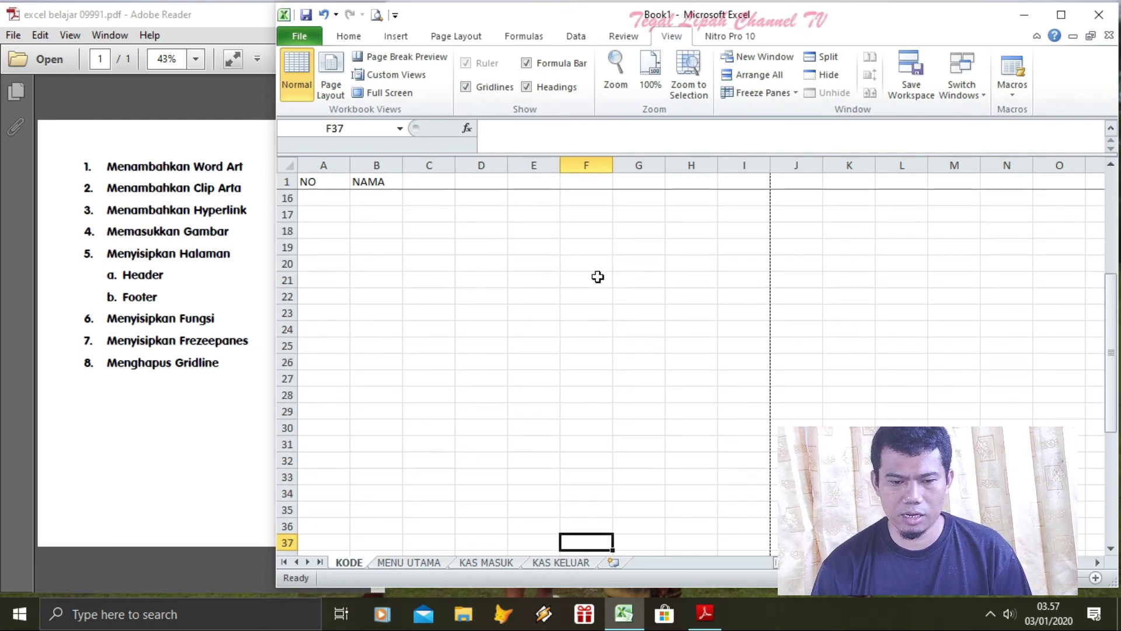
pyautogui.press('Up')
pyautogui.press('Up')
pyautogui.press('Up')
pyautogui.press('Up')
pyautogui.press('Up')
pyautogui.press('Up')
pyautogui.press('Up')
pyautogui.press('Up')
pyautogui.press('Up')
pyautogui.press('Up')
pyautogui.press('Up')
pyautogui.press('Up')
pyautogui.press('Up')
pyautogui.press('Up')
pyautogui.press('Up')
pyautogui.press('Up')
pyautogui.press('Up')
pyautogui.press('Up')
pyautogui.press('Up')
pyautogui.press('Up')
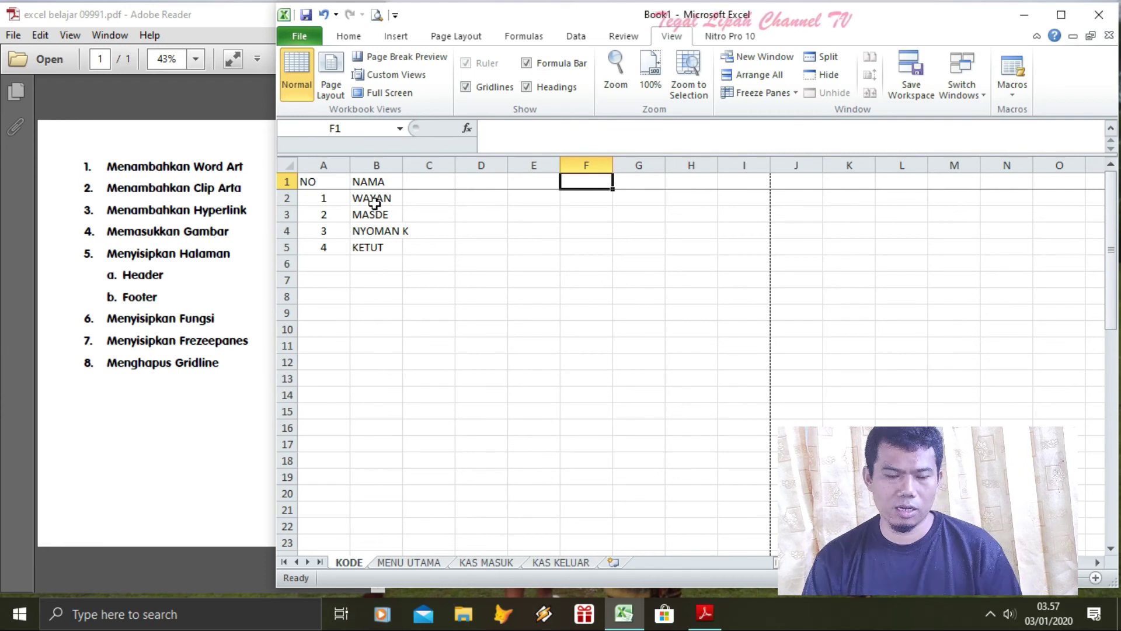
# Relabel A2:A4 as NAMA, ALAMAT and NO HP, and clear A5
pyautogui.click(337, 198)
pyautogui.write('NAMA')
pyautogui.press('Return')
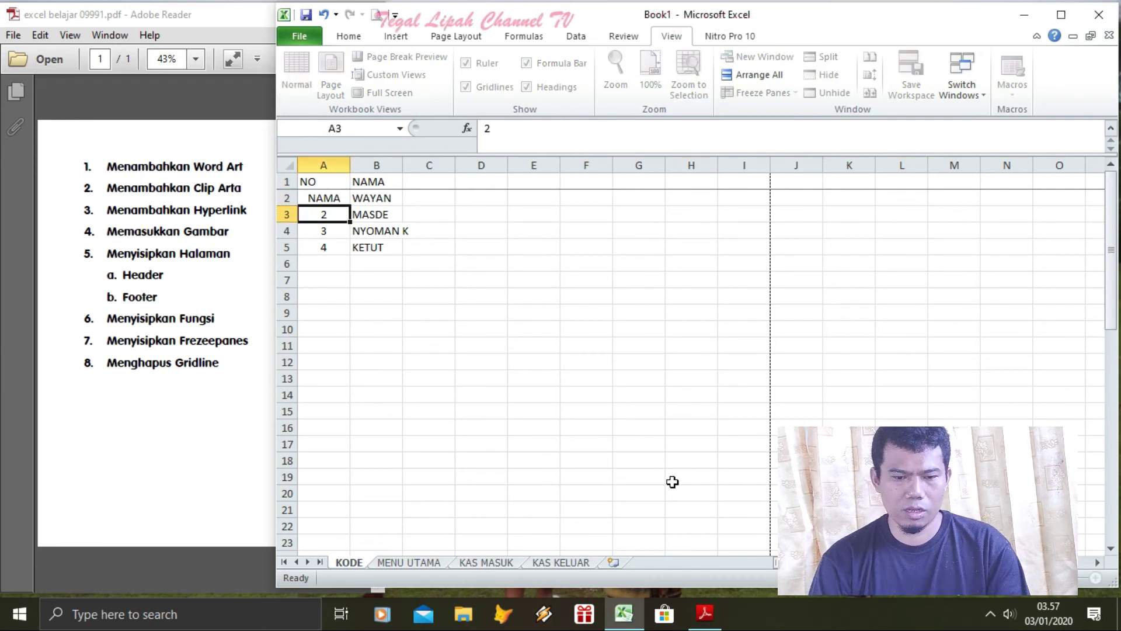
pyautogui.write('ALAMAT')
pyautogui.press('Return')
pyautogui.write('NO HP')
pyautogui.press('Return')
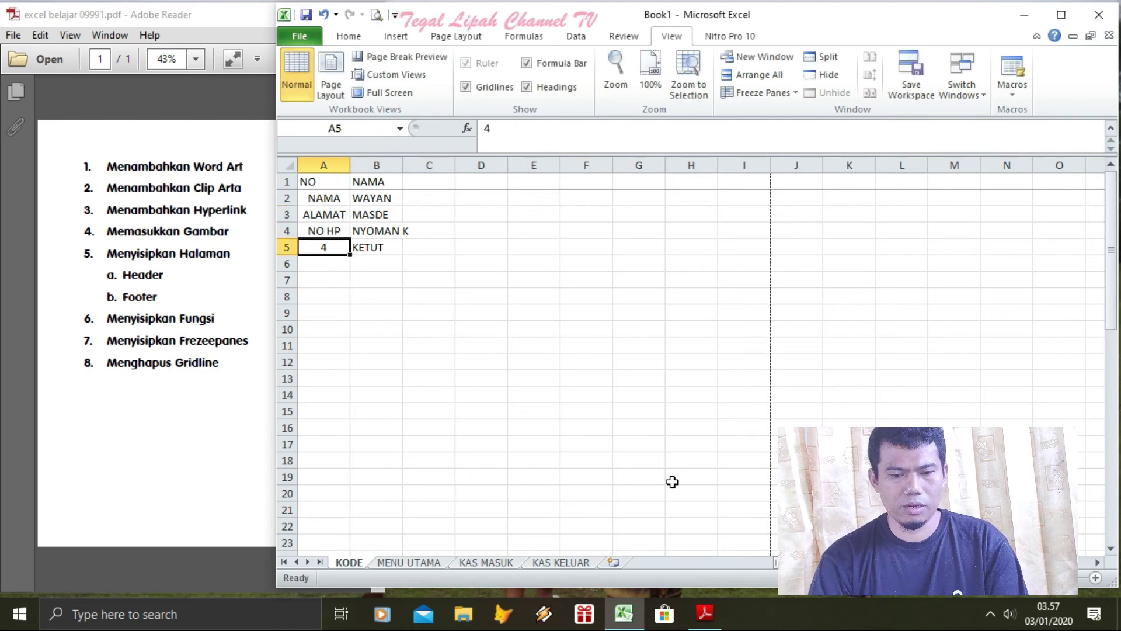
pyautogui.press('Delete')
pyautogui.press('Up')
pyautogui.press('Up')
pyautogui.press('Up')
pyautogui.press('Up')
# Fill B2:B4 with a name, an address and a phone prefix, and clear B5
pyautogui.press('Right')
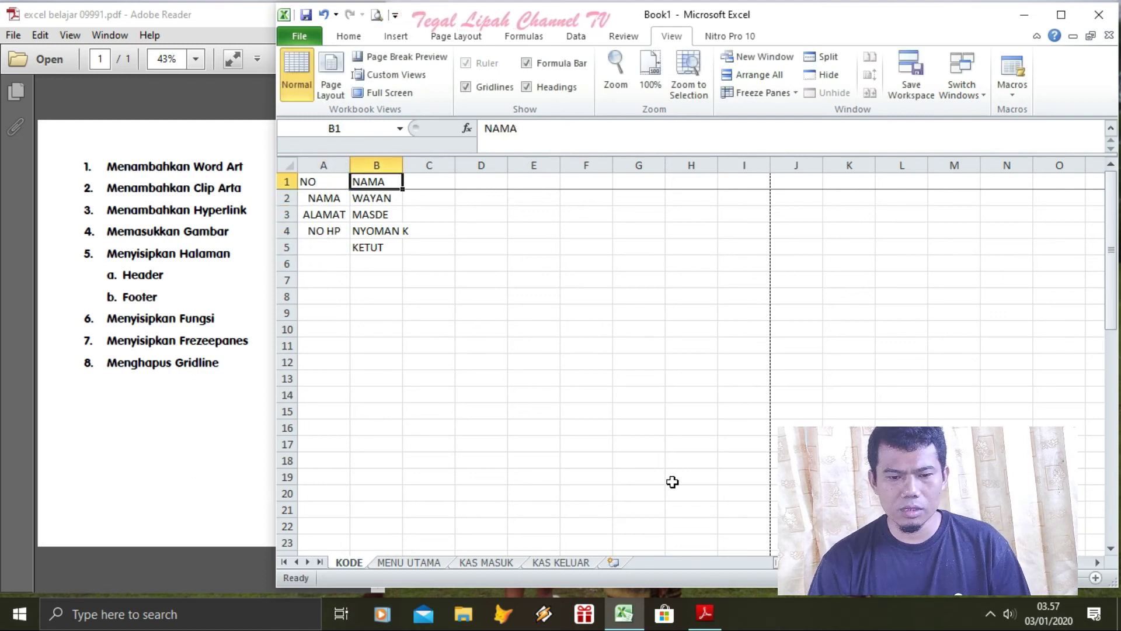
pyautogui.press('Down')
pyautogui.write('I WAYAN')
pyautogui.press('Return')
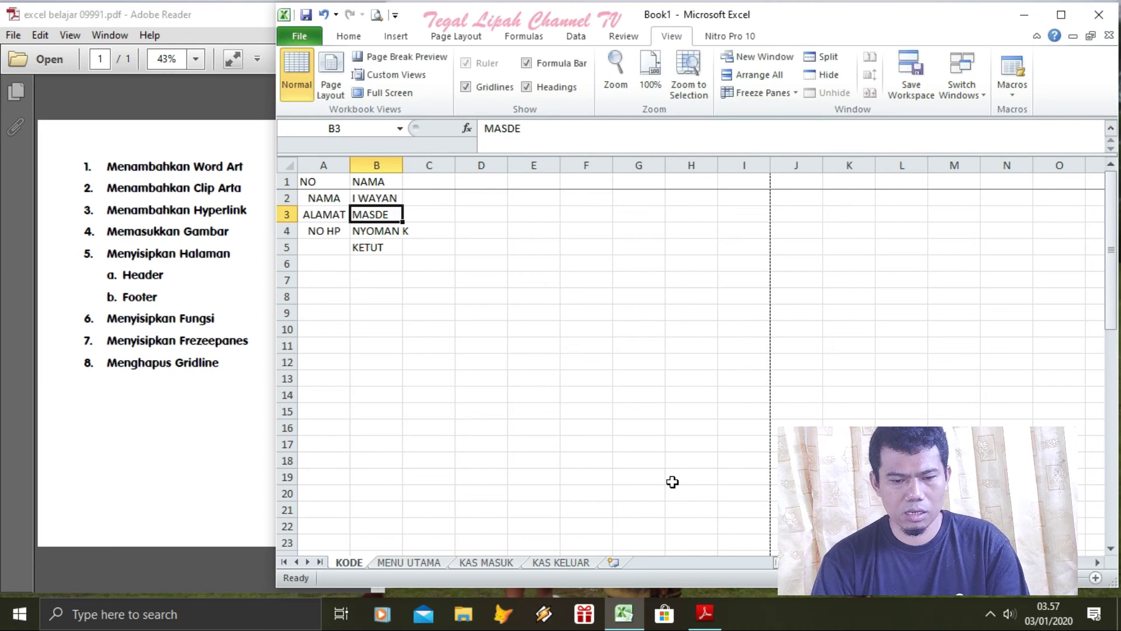
pyautogui.write('KEBUON')
pyautogui.press('Return')
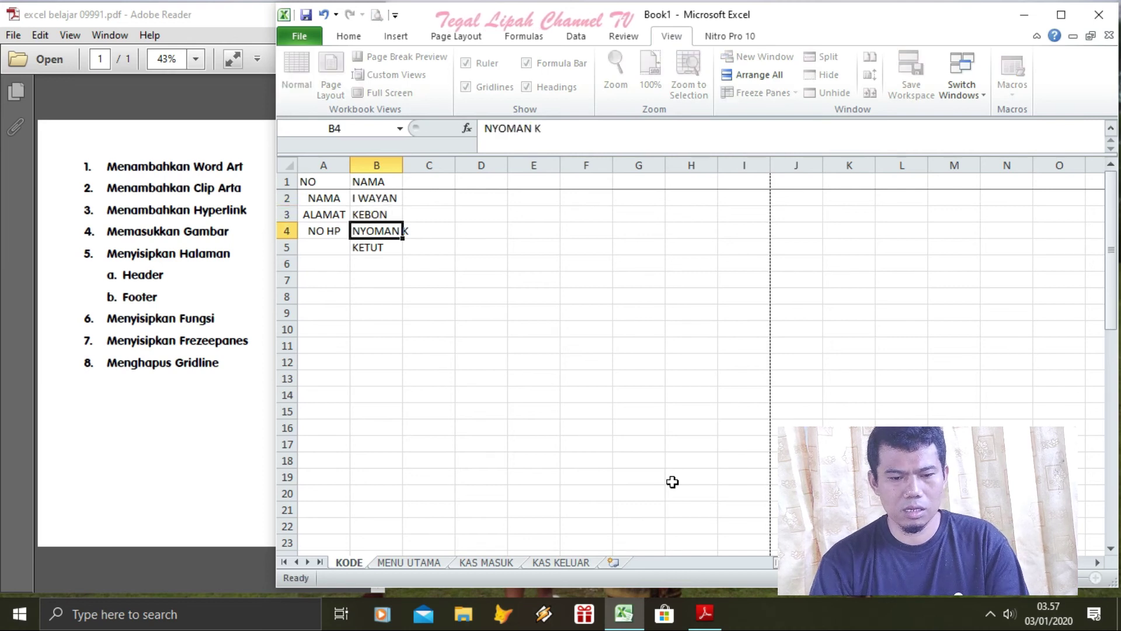
pyautogui.write('081')
pyautogui.press('Return')
pyautogui.press('Delete')
pyautogui.press('Right')
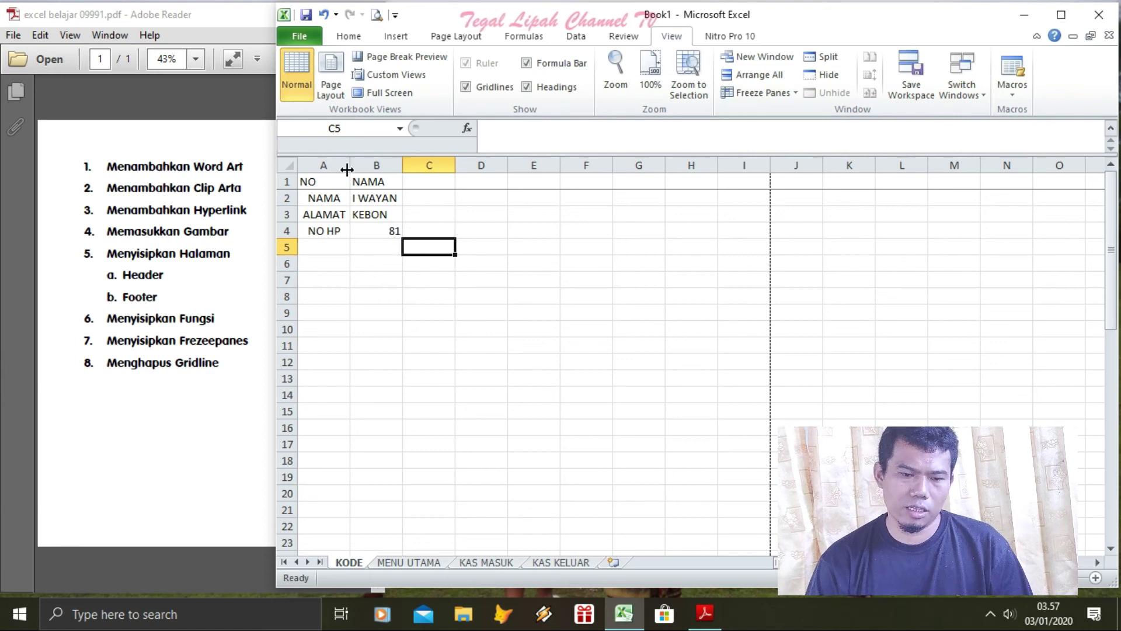
# Replace the NAMA heading in B1 with the value 1
pyautogui.click(363, 166)
pyautogui.click(363, 181)
pyautogui.press('Delete')
pyautogui.click(329, 185)
pyautogui.click(352, 181)
pyautogui.write('1')
pyautogui.press('Return')
# Type J in C2 and D in cells along row 2 up to H2
pyautogui.click(435, 202)
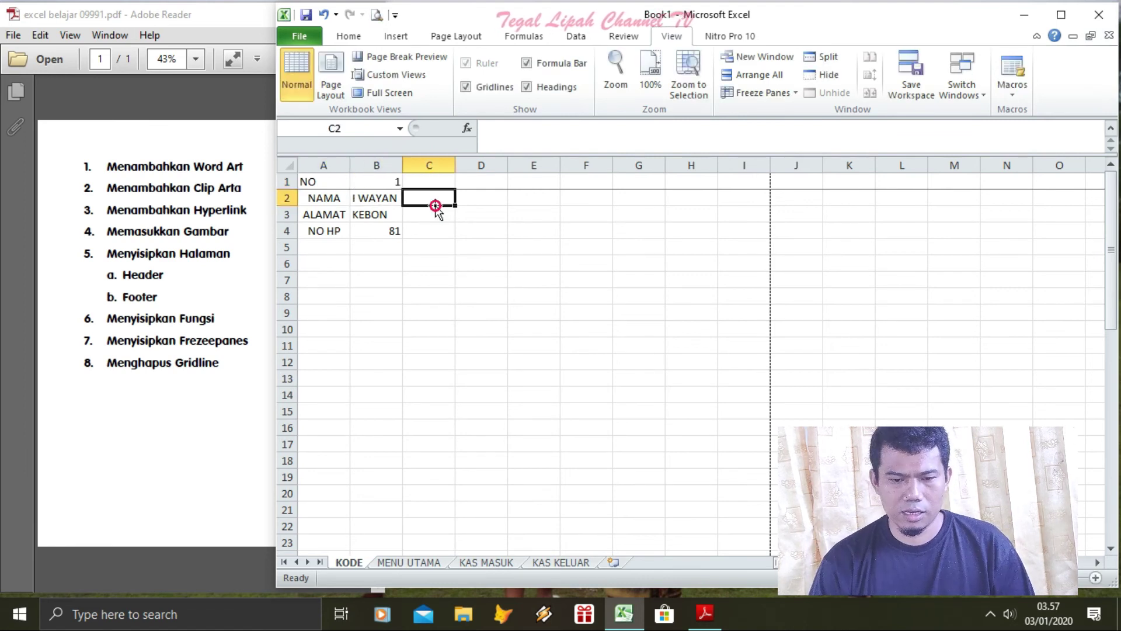
pyautogui.write('J')
pyautogui.press('Right')
pyautogui.write('D')
pyautogui.press('Right')
pyautogui.press('Right')
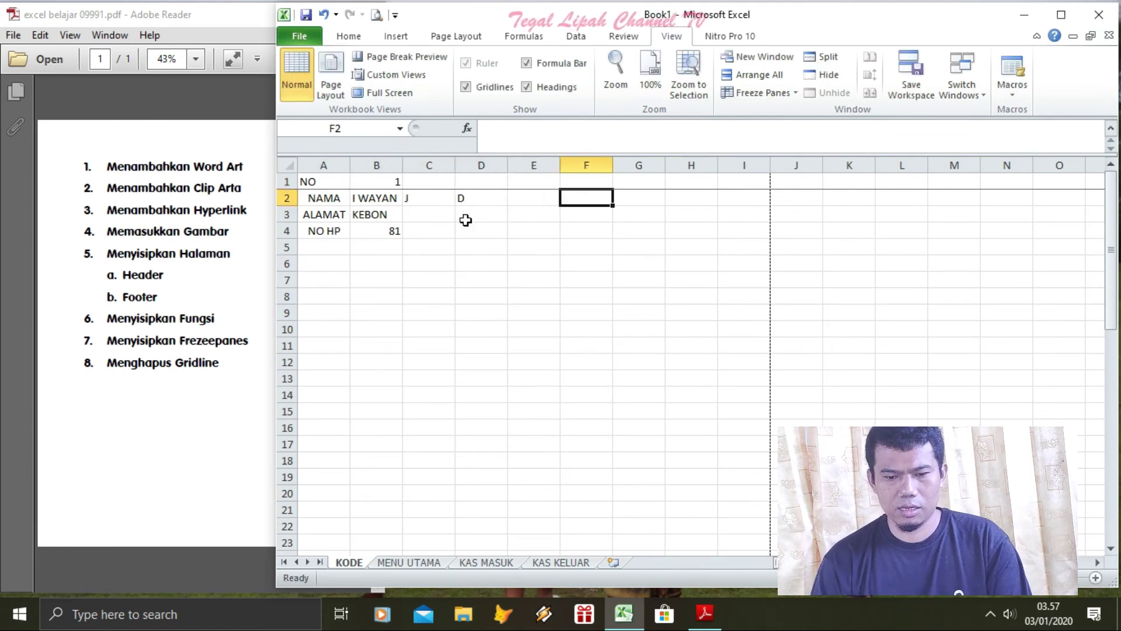
pyautogui.write('D')
pyautogui.press('Right')
pyautogui.write('D')
pyautogui.press('Right')
pyautogui.write('D')
pyautogui.click(442, 261)
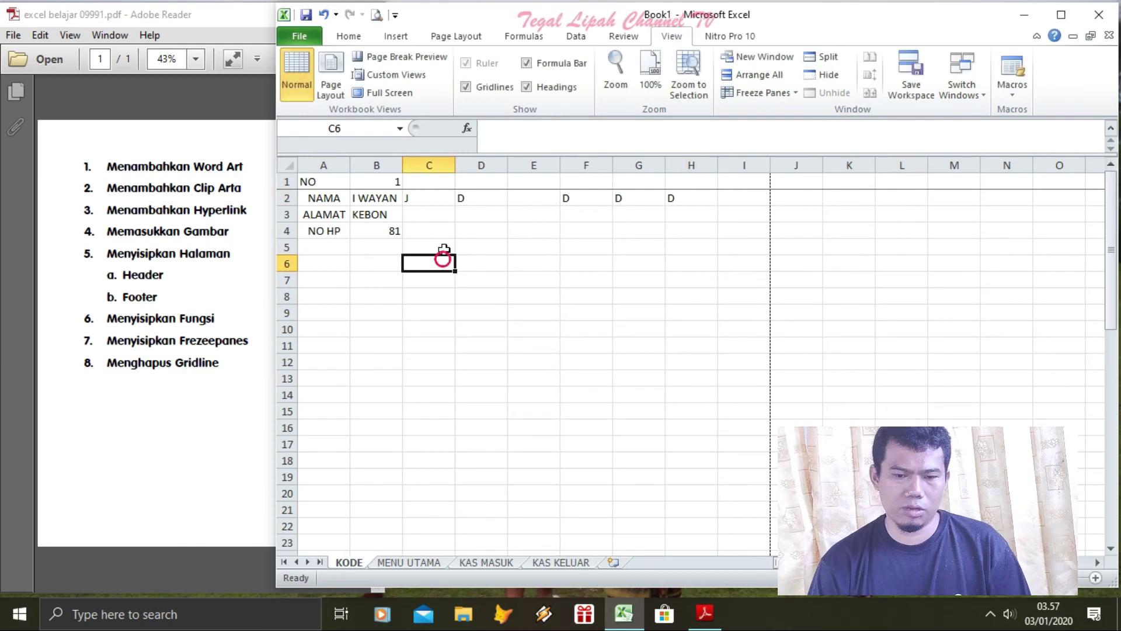
# Freeze the first column, then scroll right and back to check column A stays visible
pyautogui.click(377, 165)
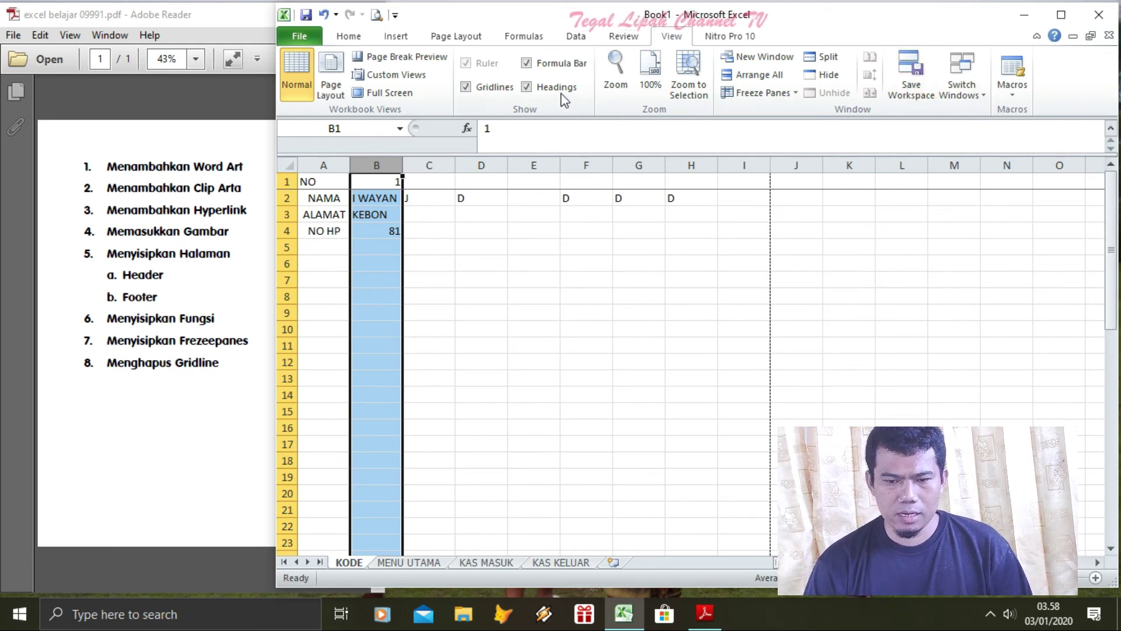
pyautogui.click(624, 36)
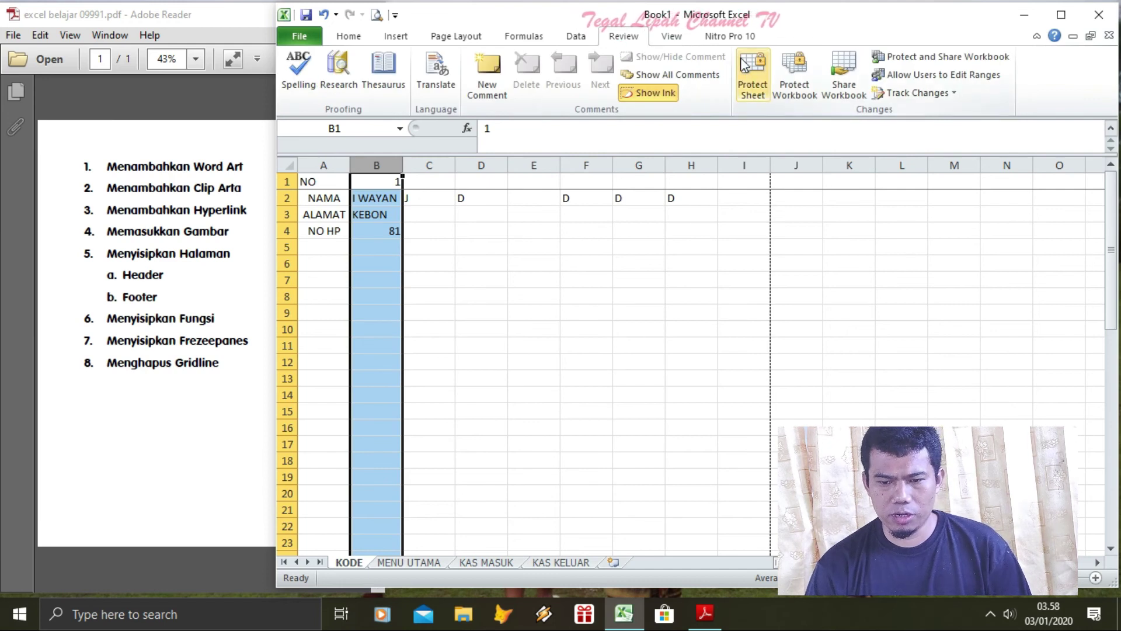
pyautogui.click(671, 36)
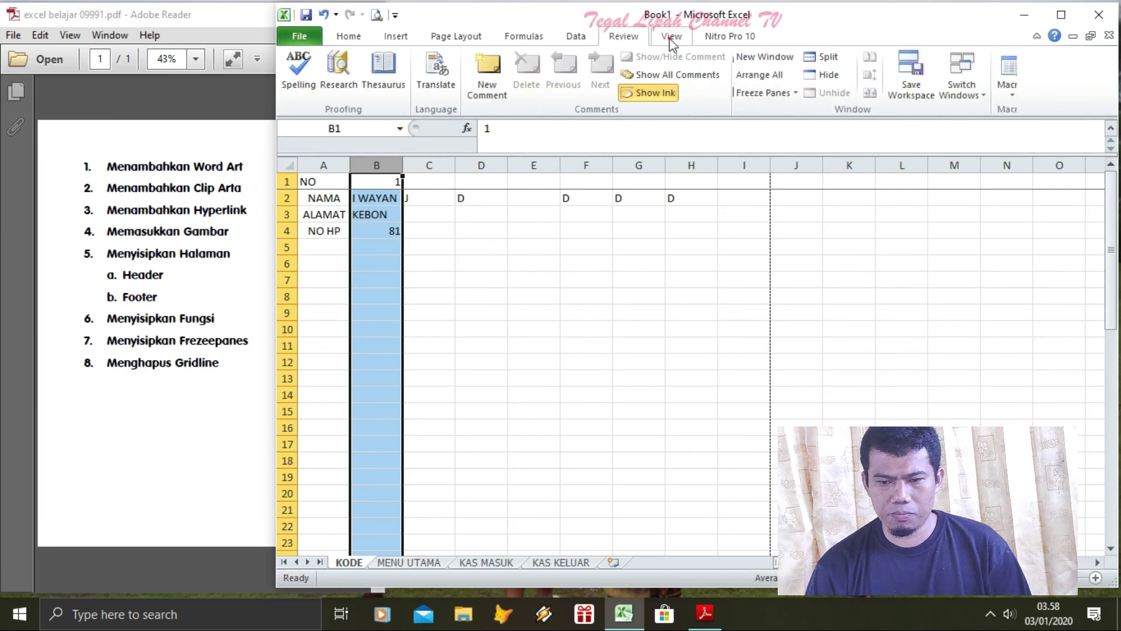
pyautogui.click(796, 96)
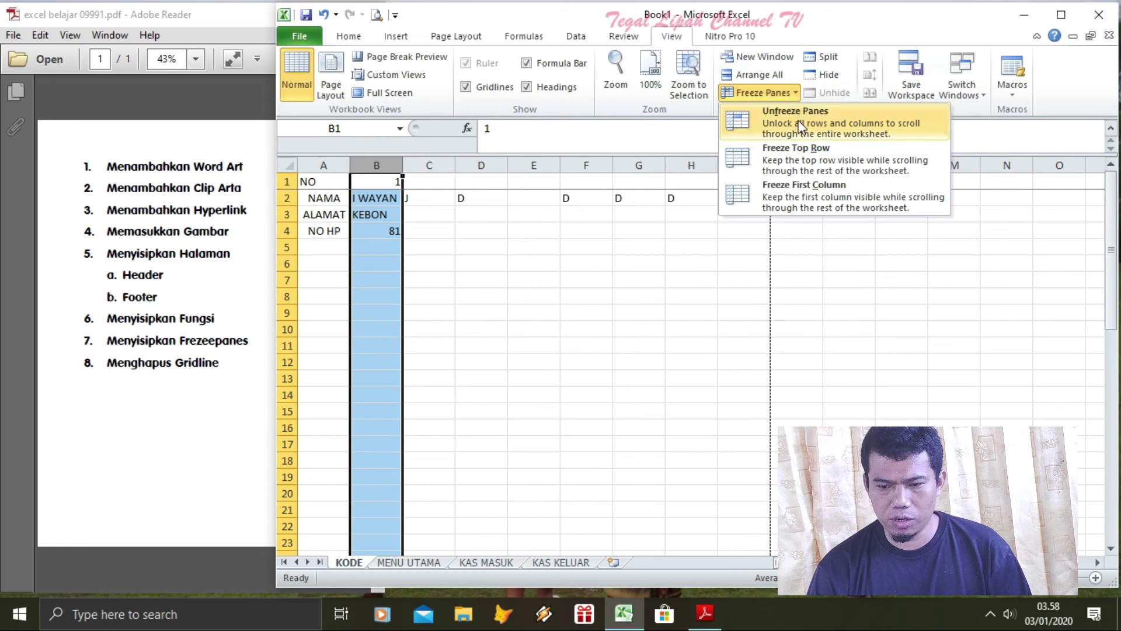
pyautogui.click(797, 194)
pyautogui.click(549, 257)
pyautogui.press('Right')
pyautogui.press('Right')
pyautogui.press('Right')
pyautogui.press('Right')
pyautogui.press('Right')
pyautogui.press('Right')
pyautogui.press('Right')
pyautogui.press('Right')
pyautogui.press('Right')
pyautogui.press('Right')
pyautogui.press('Right')
pyautogui.press('Right')
pyautogui.press('Right')
pyautogui.press('Right')
pyautogui.press('Right')
pyautogui.press('Right')
pyautogui.press('Right')
pyautogui.press('Right')
pyautogui.press('Right')
pyautogui.press('Right')
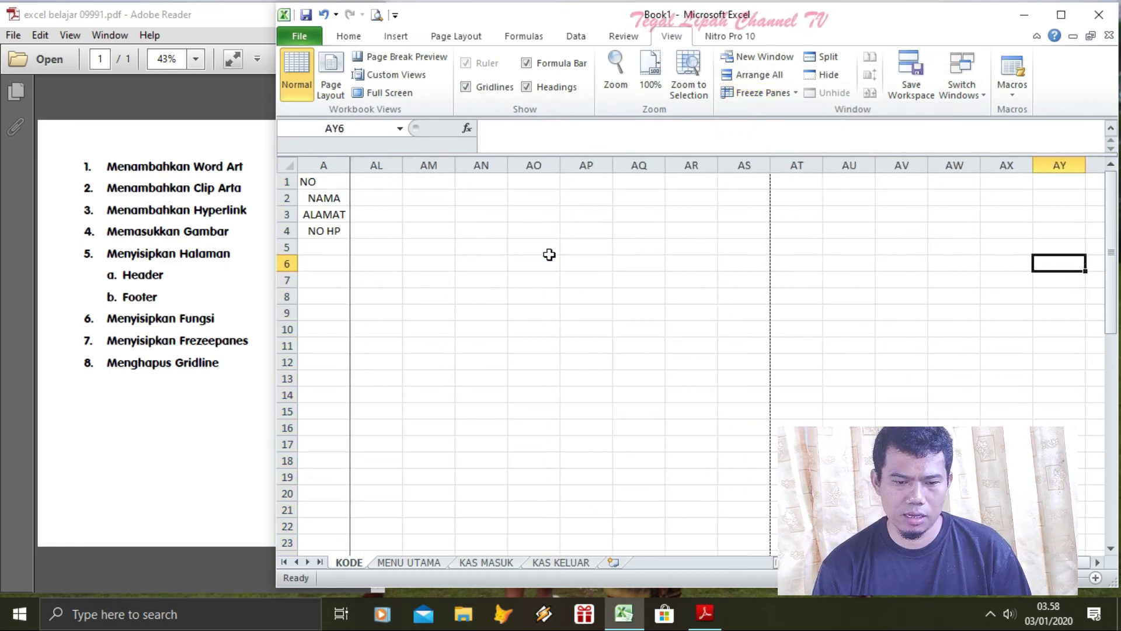
pyautogui.press('Left')
pyautogui.press('Left')
pyautogui.press('Left')
pyautogui.press('Left')
pyautogui.press('Left')
pyautogui.press('Left')
pyautogui.press('Left')
pyautogui.press('Left')
pyautogui.press('Left')
pyautogui.press('Left')
pyautogui.press('Left')
pyautogui.press('Left')
pyautogui.press('Left')
pyautogui.press('Left')
pyautogui.press('Left')
pyautogui.press('Left')
pyautogui.press('Left')
pyautogui.press('Left')
pyautogui.press('Left')
pyautogui.press('Left')
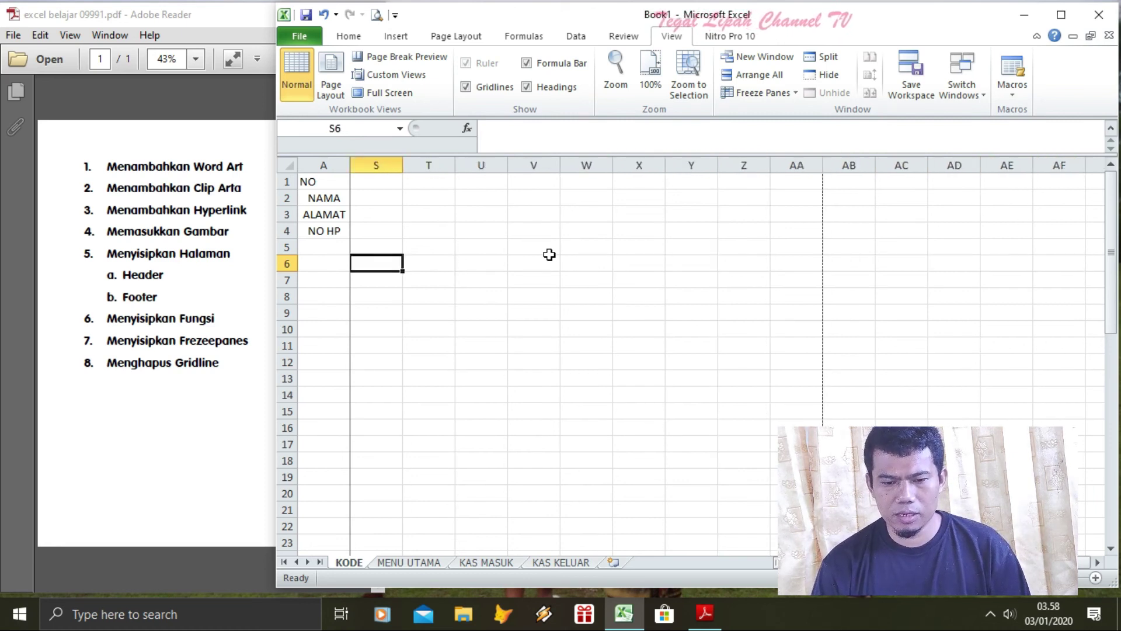
pyautogui.press('Left')
pyautogui.press('Left')
pyautogui.press('Left')
pyautogui.press('Left')
pyautogui.press('Left')
pyautogui.press('Left')
pyautogui.press('Left')
pyautogui.press('Left')
pyautogui.press('Left')
pyautogui.press('Left')
pyautogui.press('Left')
pyautogui.press('Left')
pyautogui.press('Left')
pyautogui.press('Left')
pyautogui.press('Left')
pyautogui.press('Left')
pyautogui.press('Left')
pyautogui.press('Left')
# Click a few cells in the sheet, then open the print preview
pyautogui.click(626, 275)
pyautogui.click(419, 326)
pyautogui.click(624, 340)
pyautogui.click(492, 289)
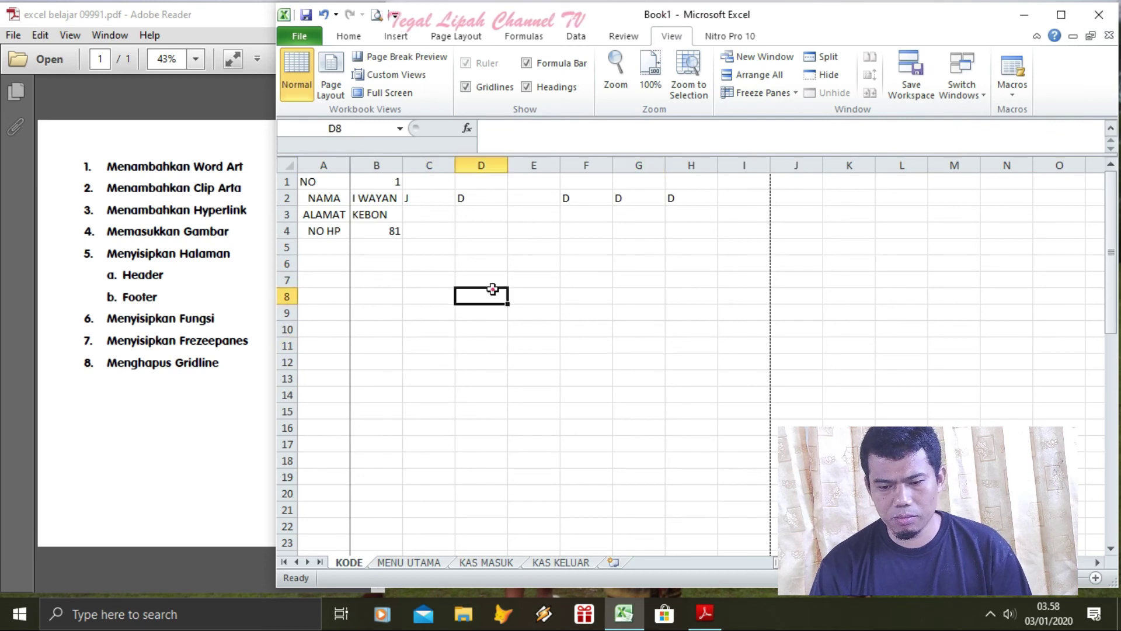
pyautogui.click(376, 16)
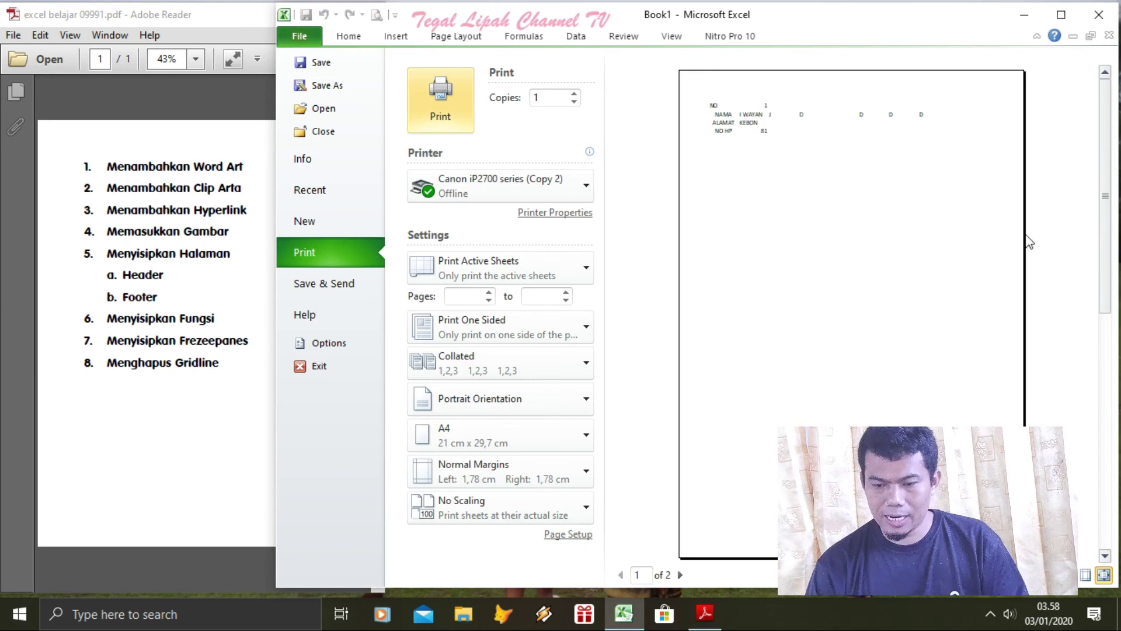
# Give A1:I14 dashed Inside and Outline borders through Format Cells
pyautogui.click(351, 36)
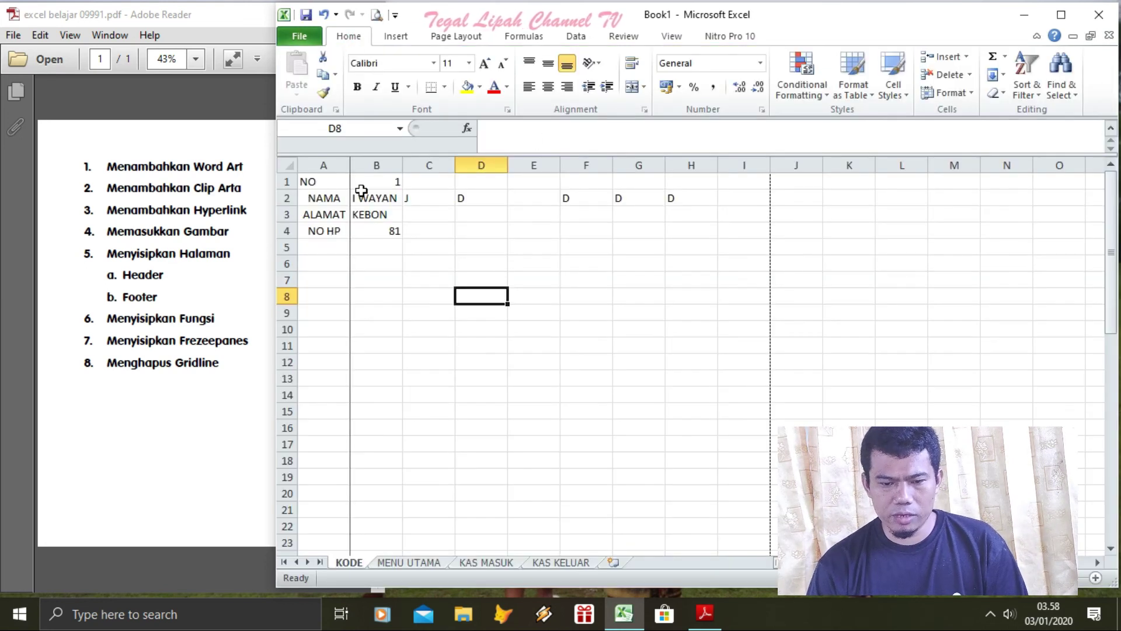
pyautogui.moveTo(330, 185); pyautogui.dragTo(738, 401)
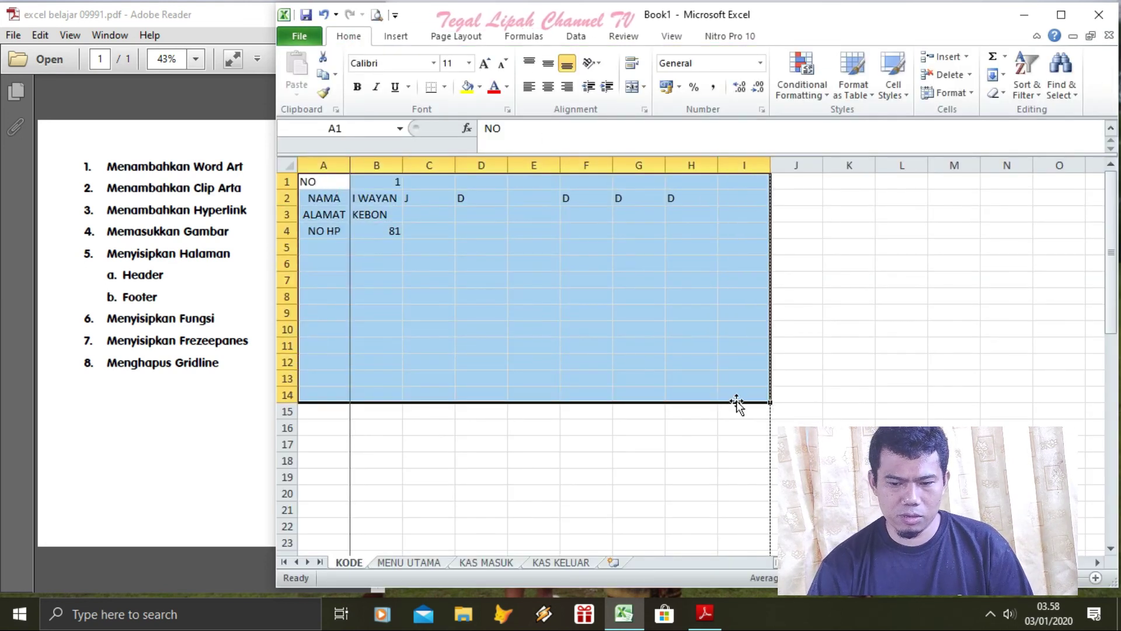
pyautogui.rightClick(514, 318)
pyautogui.click(564, 249)
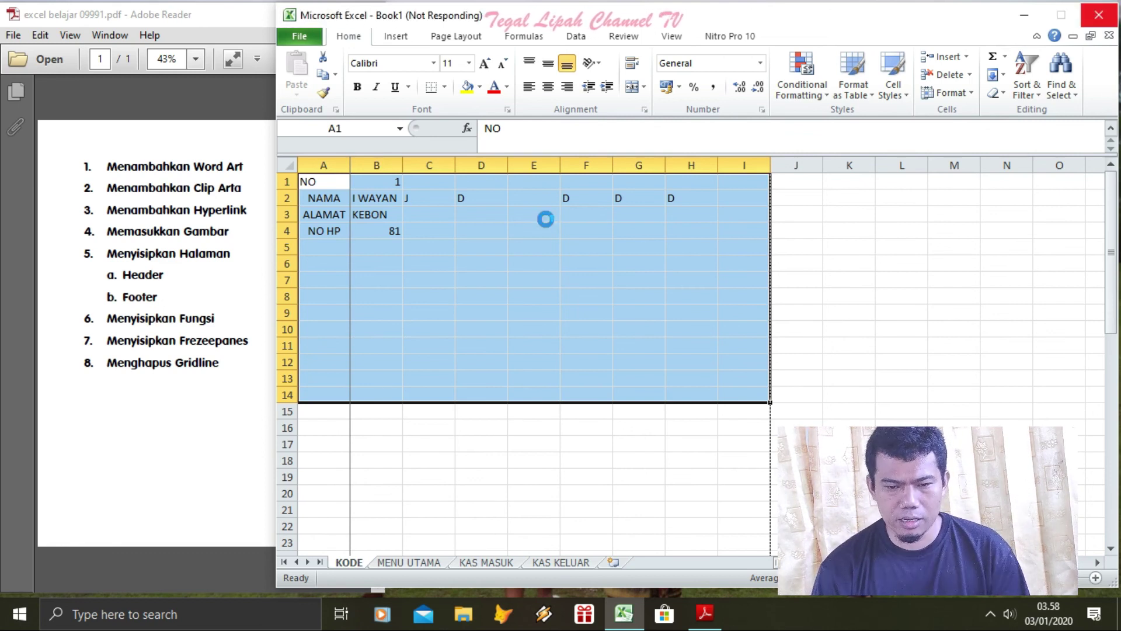
pyautogui.click(532, 98)
pyautogui.click(392, 208)
pyautogui.click(622, 137)
pyautogui.click(579, 137)
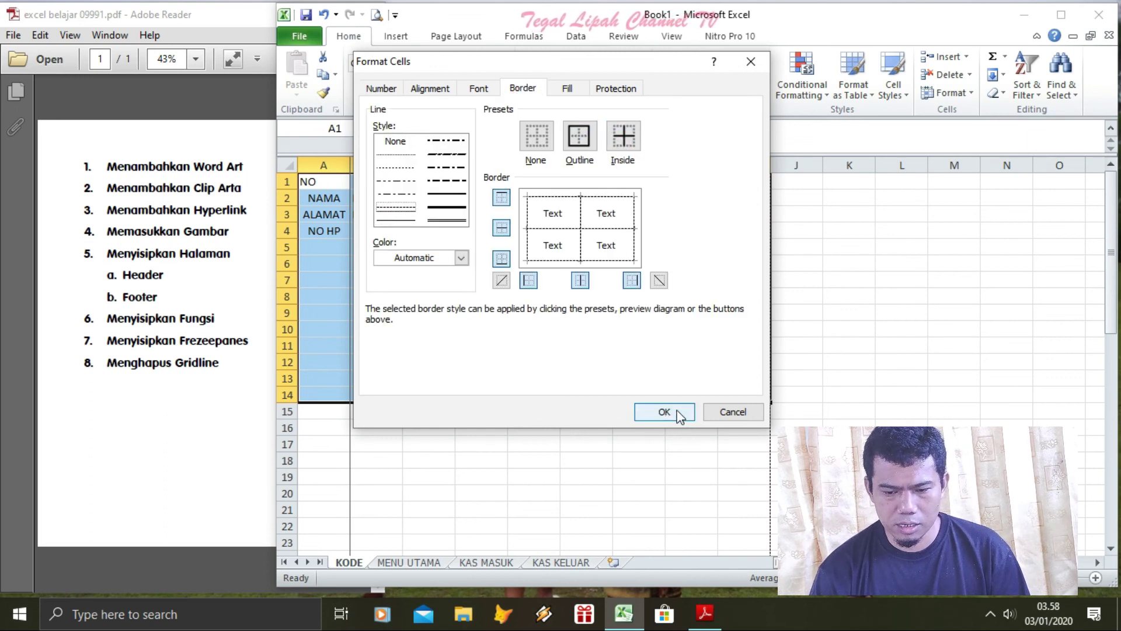
pyautogui.click(679, 413)
# Preview the bordered sheet for printing, then return to the worksheet
pyautogui.click(858, 328)
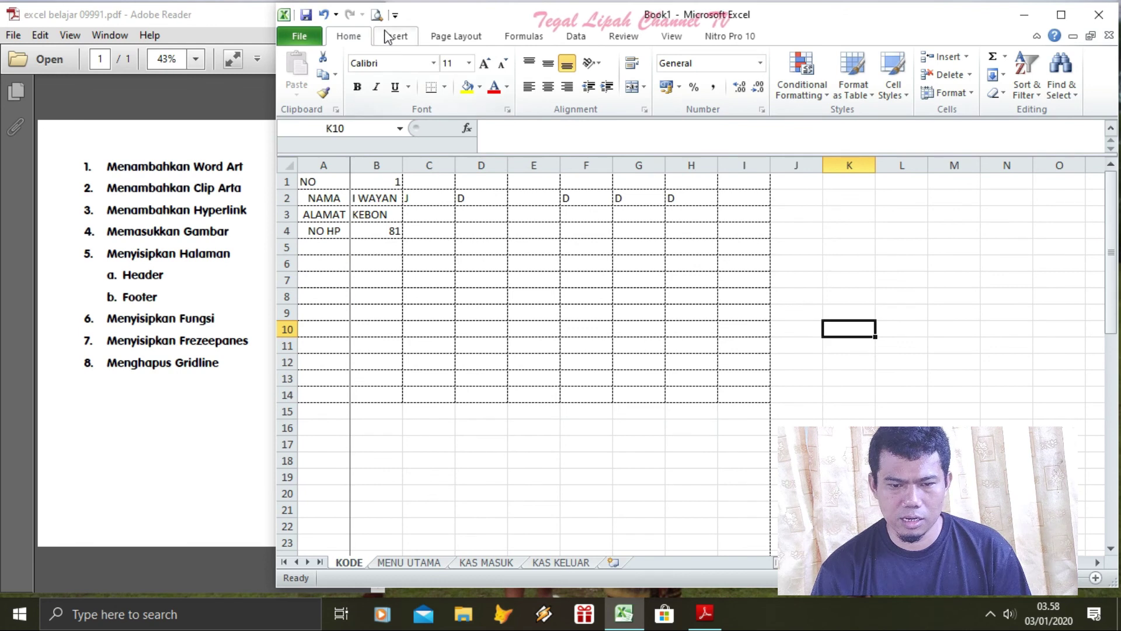
pyautogui.click(376, 14)
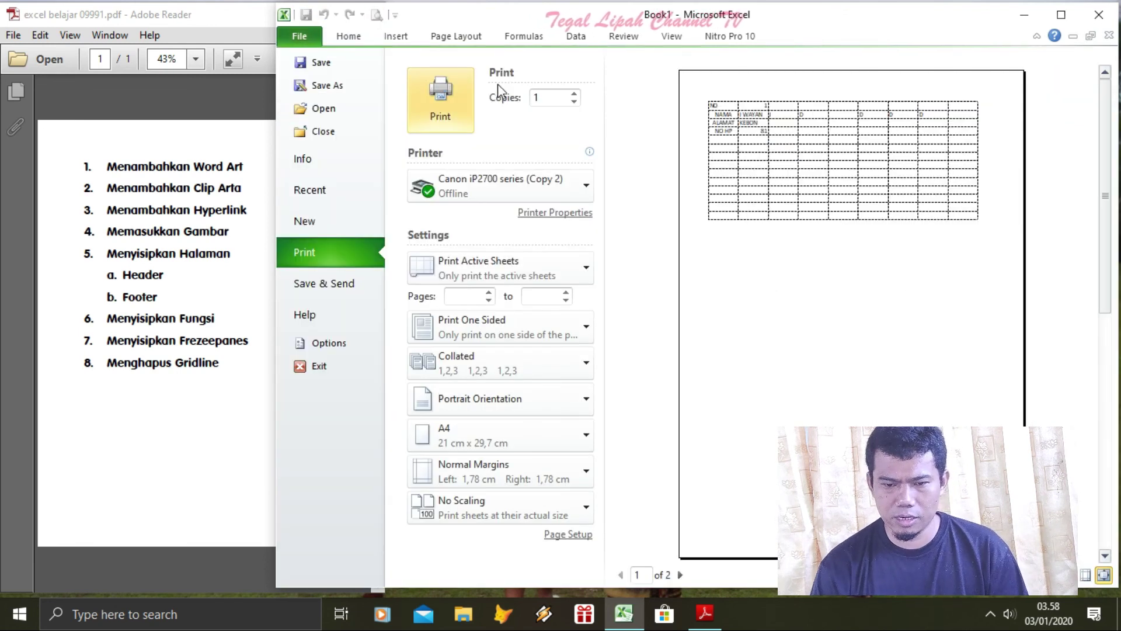
pyautogui.click(348, 36)
pyautogui.click(533, 509)
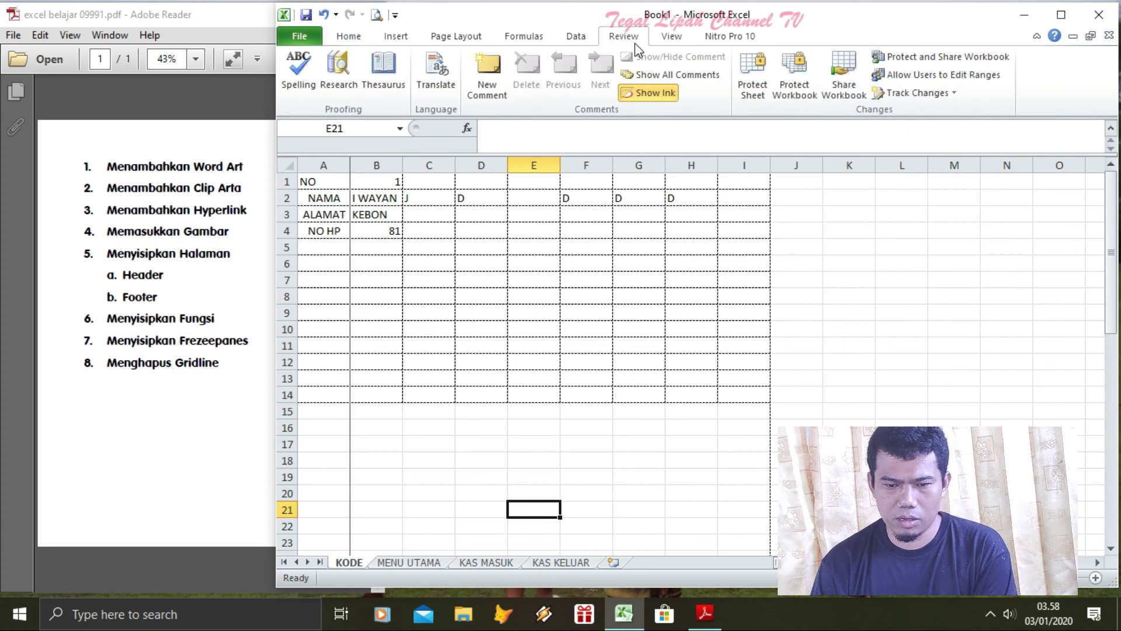
# Uncheck Gridlines on the View tab so only the dashed borders show
pyautogui.click(666, 39)
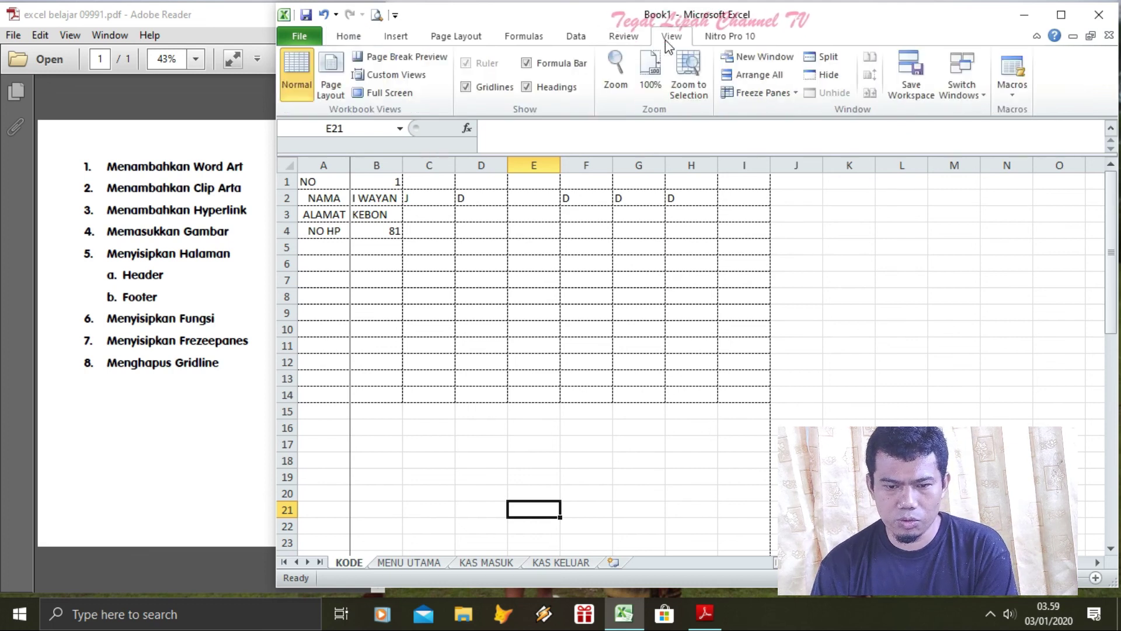
pyautogui.click(465, 86)
pyautogui.click(934, 298)
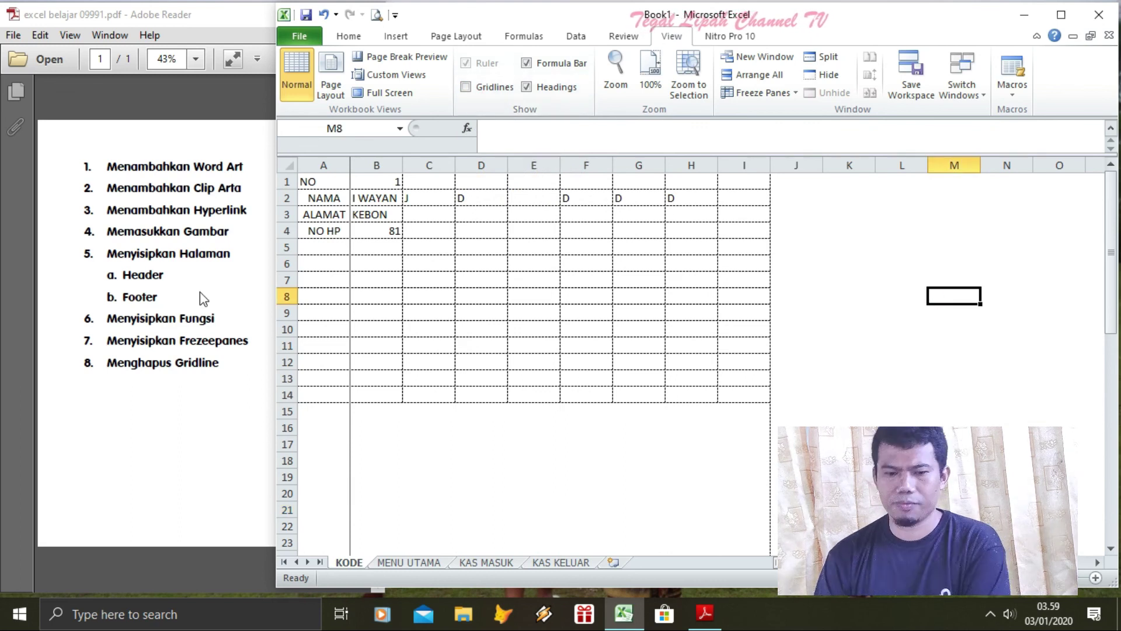